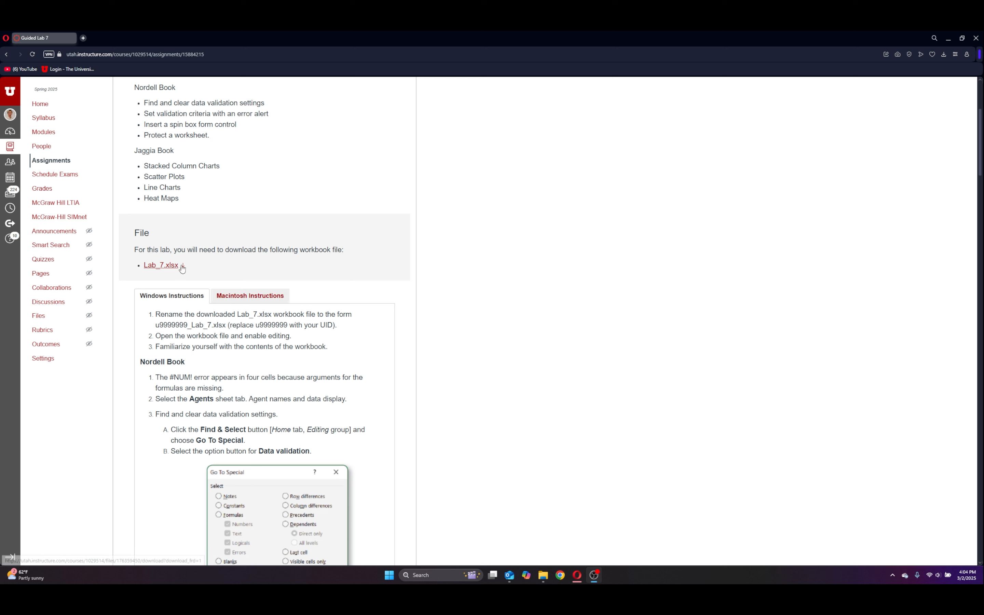
- Download the Lab_7.xlsx workbook from the assignment page, open it in Excel and enable editing
{"action": "left_click", "coordinate": [182, 266]}
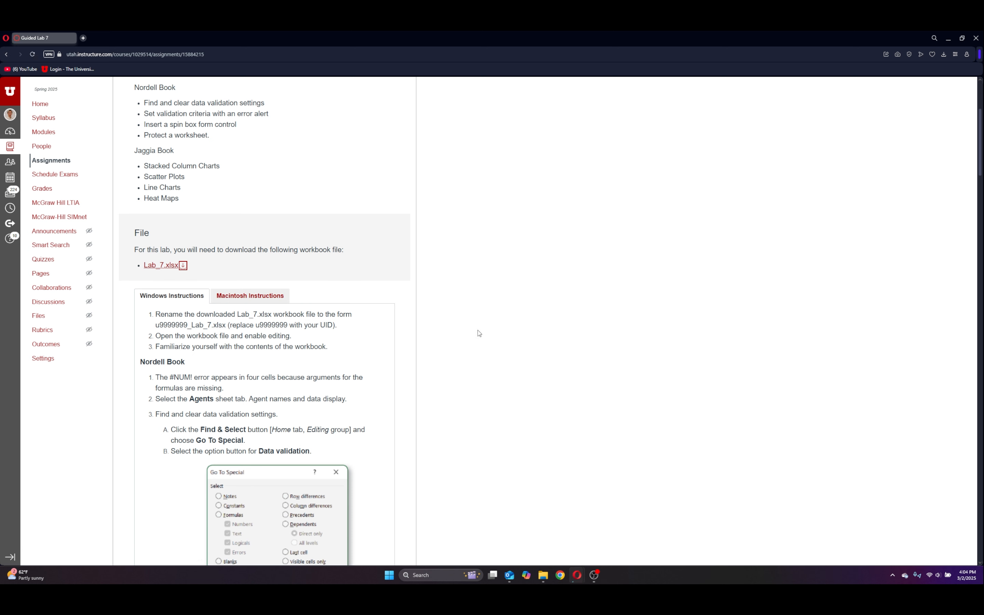
{"action": "left_click", "coordinate": [871, 84]}
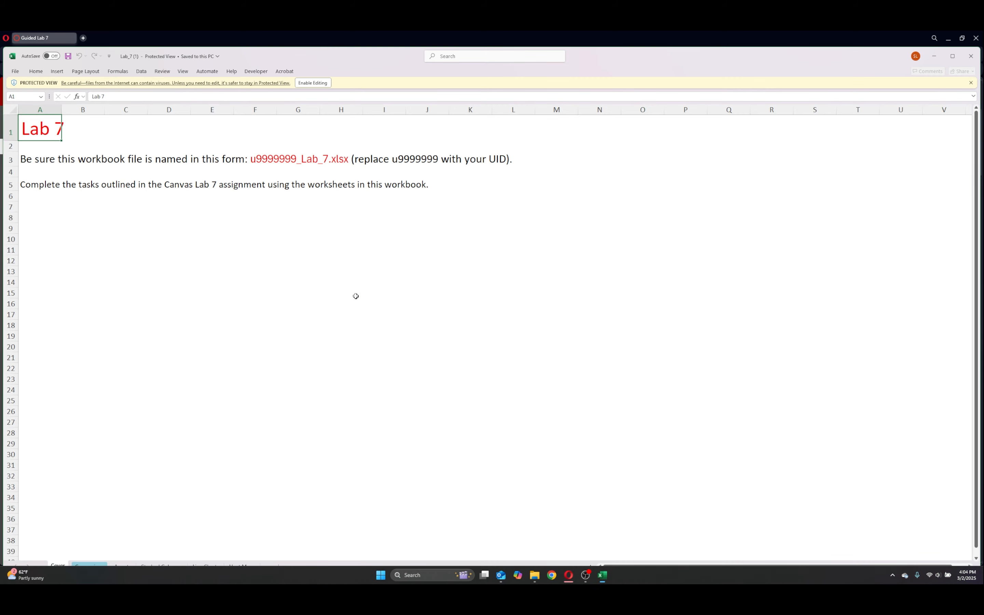
{"action": "left_click", "coordinate": [310, 83]}
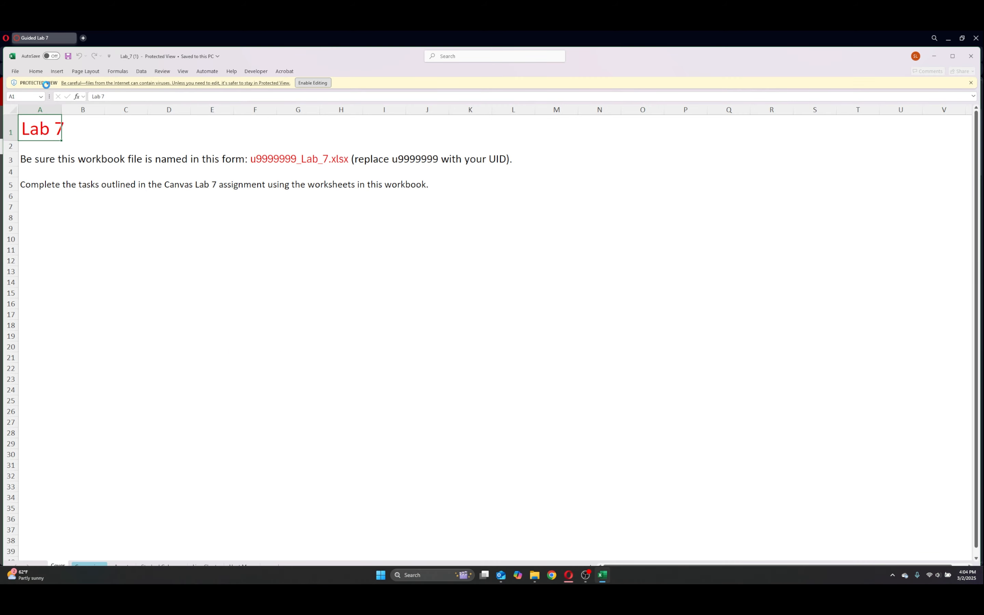
- Start saving a copy of the workbook and choose the Documents folder as its location
{"action": "left_click", "coordinate": [15, 72]}
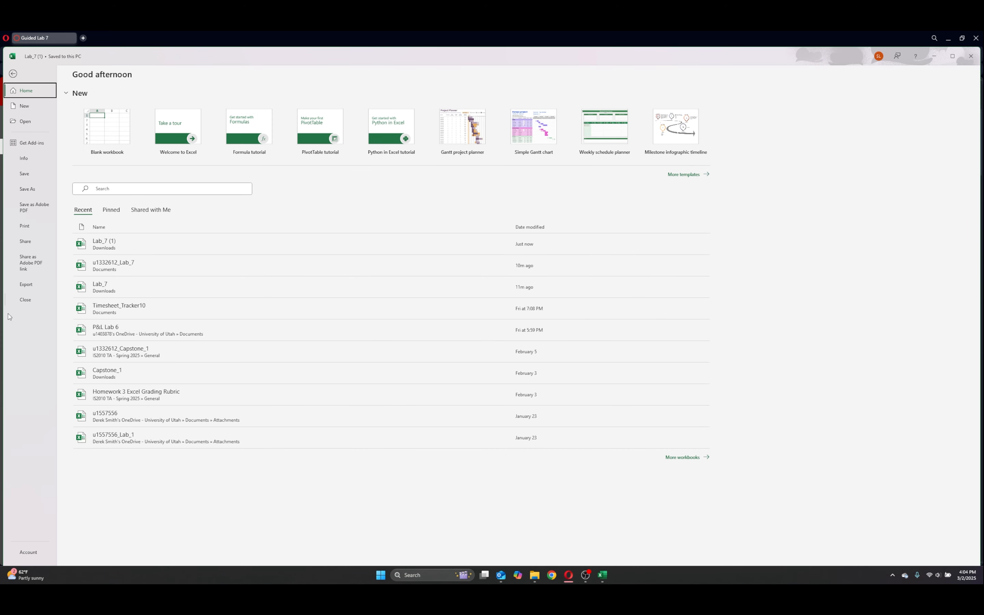
{"action": "left_click", "coordinate": [24, 194]}
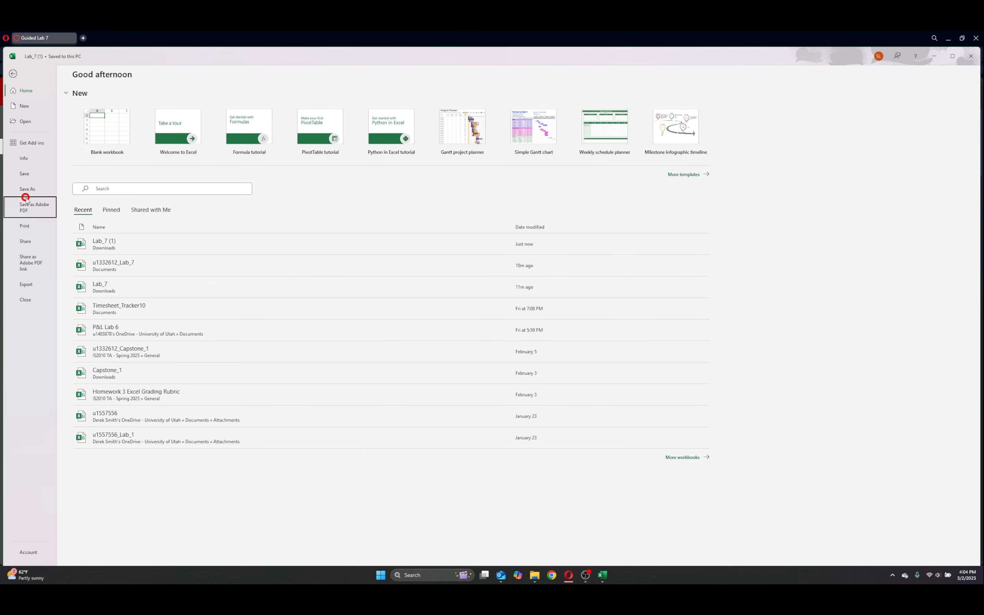
{"action": "left_click", "coordinate": [550, 384]}
{"action": "left_click", "coordinate": [28, 188]}
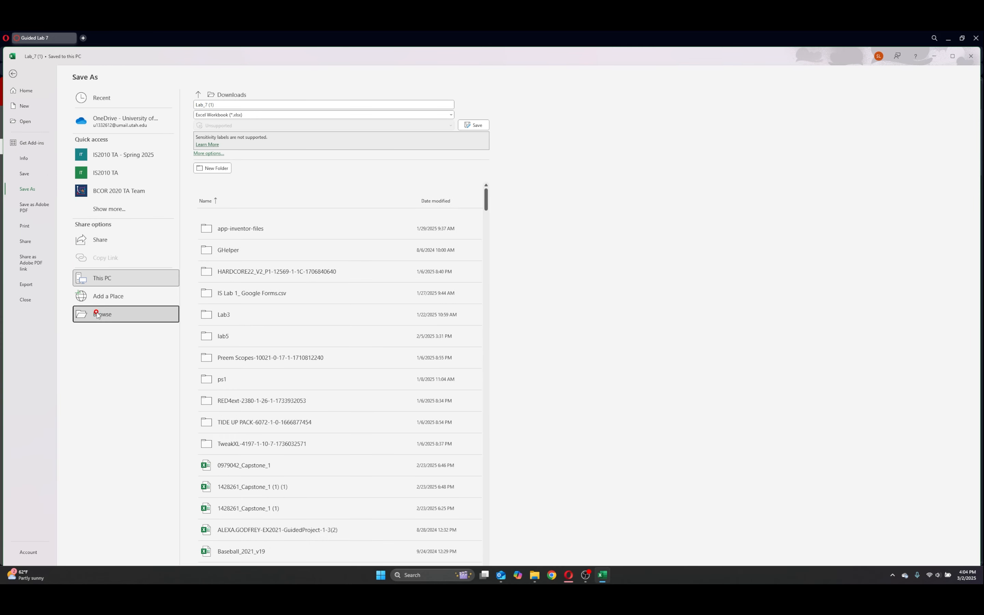
{"action": "left_click", "coordinate": [100, 314]}
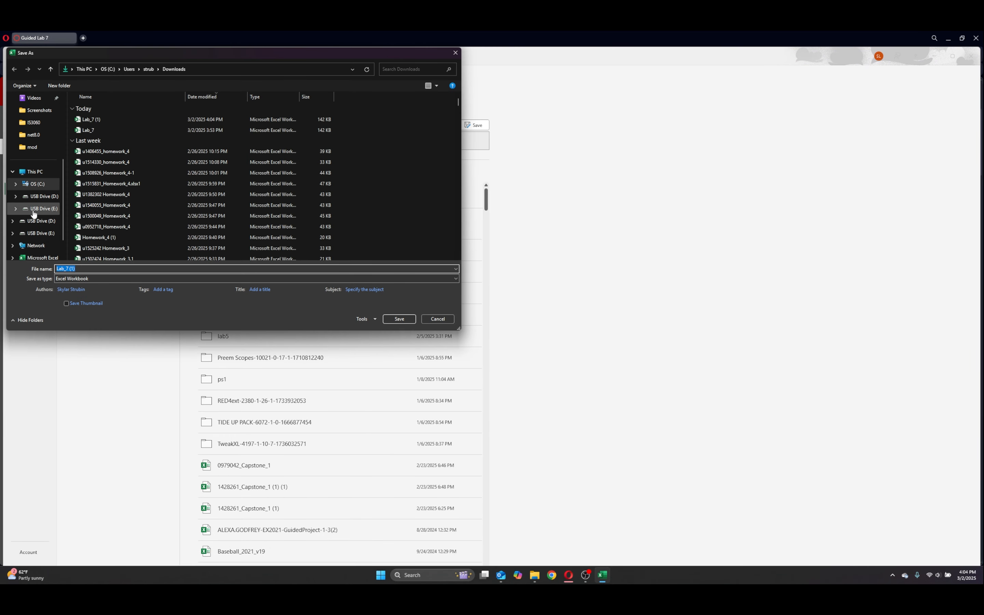
{"action": "scroll", "coordinate": [39, 171], "scroll_direction": "up", "scroll_amount": 3}
{"action": "left_click", "coordinate": [39, 174]}
- Name the copy with the student ID followed by _Lab_7 and save it, replacing the existing file
{"action": "left_click", "coordinate": [105, 269]}
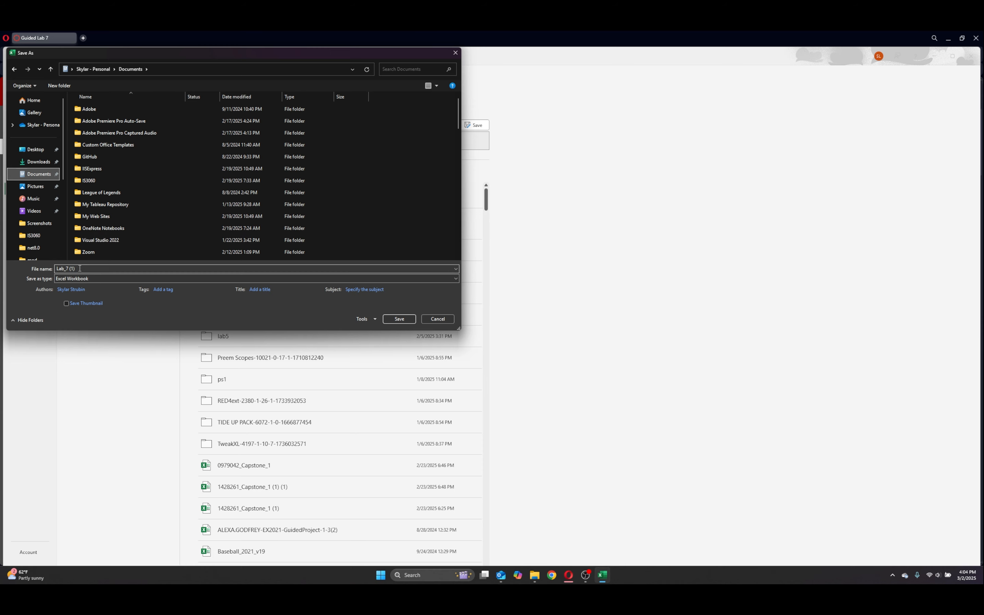
{"action": "left_click", "coordinate": [96, 269]}
{"action": "key", "text": "BackSpace"}
{"action": "key", "text": "BackSpace"}
{"action": "key", "text": "BackSpace"}
{"action": "key", "text": "BackSpace"}
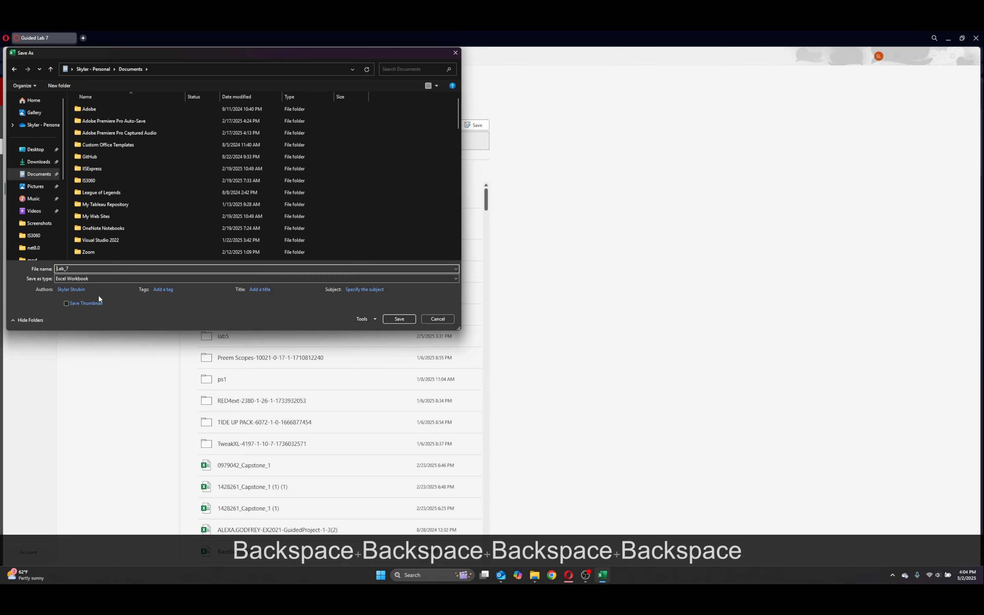
{"action": "type", "text": "u1332612_"}
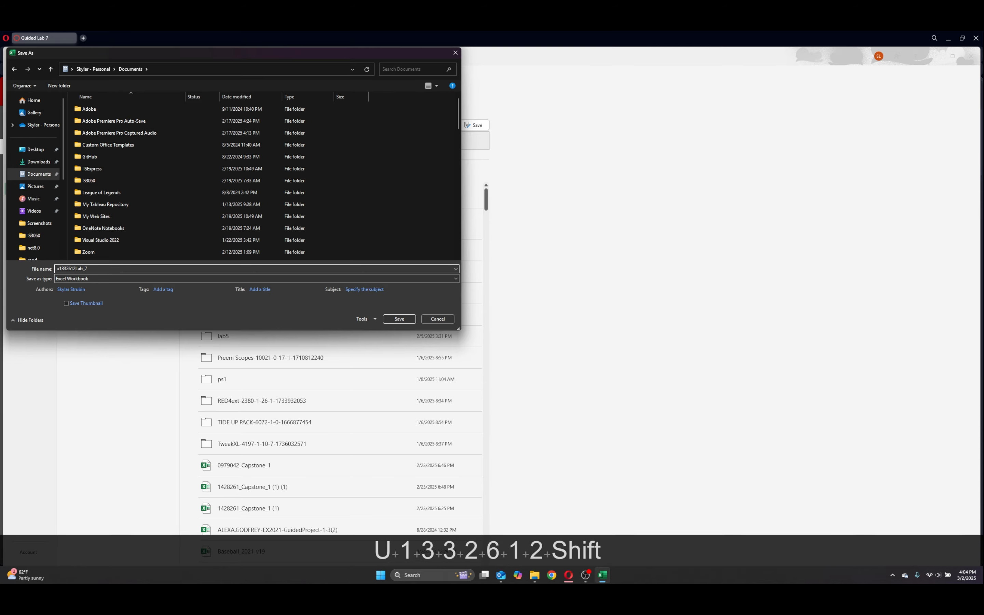
{"action": "left_click", "coordinate": [392, 318]}
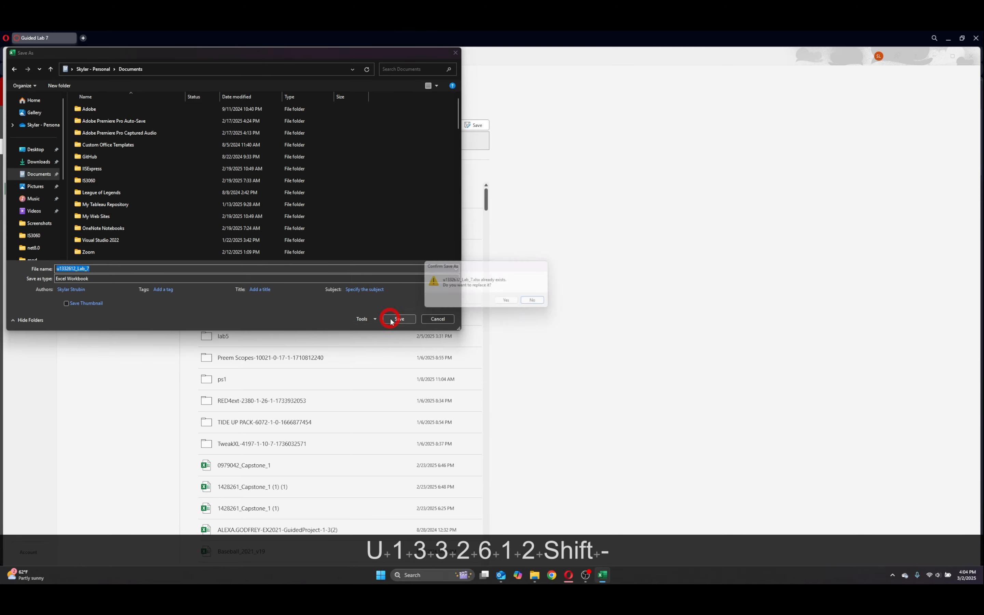
{"action": "left_click", "coordinate": [508, 306]}
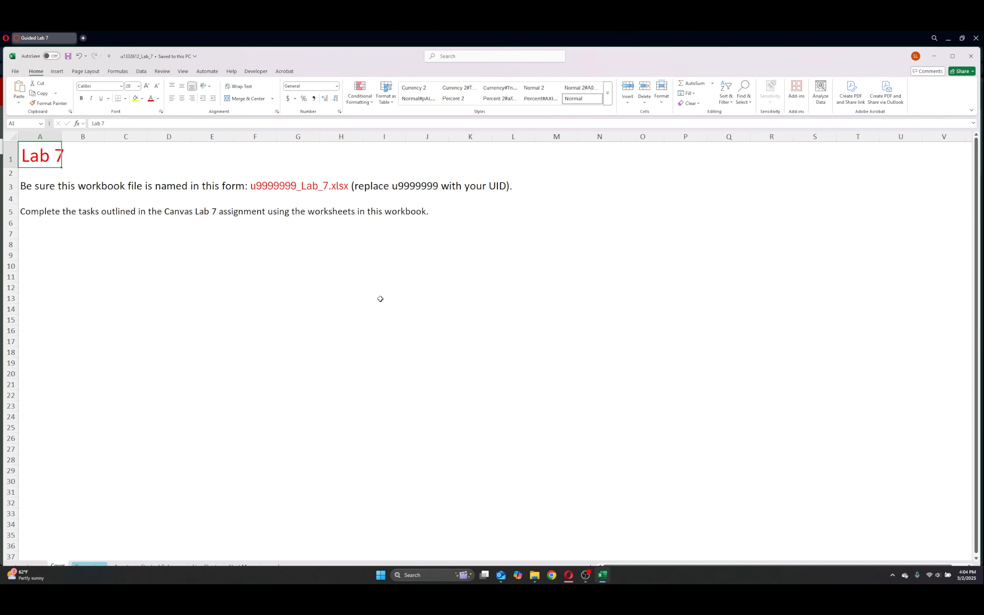
- Arrange the workbook and the assignment page side by side and bring the Nordell Book instructions into view
{"action": "left_click_drag", "start_coordinate": [605, 56], "coordinate": [332, 64]}
{"action": "scroll", "coordinate": [710, 346], "scroll_direction": "down", "scroll_amount": 10}
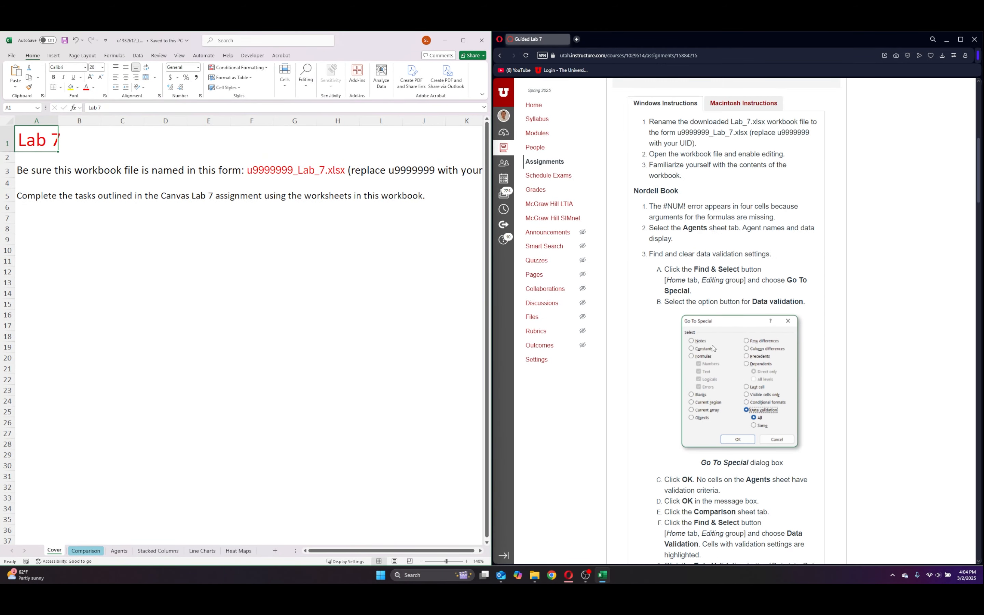
{"action": "scroll", "coordinate": [209, 260], "scroll_direction": "down", "scroll_amount": 1}
{"action": "scroll", "coordinate": [147, 512], "scroll_direction": "up", "scroll_amount": 1}
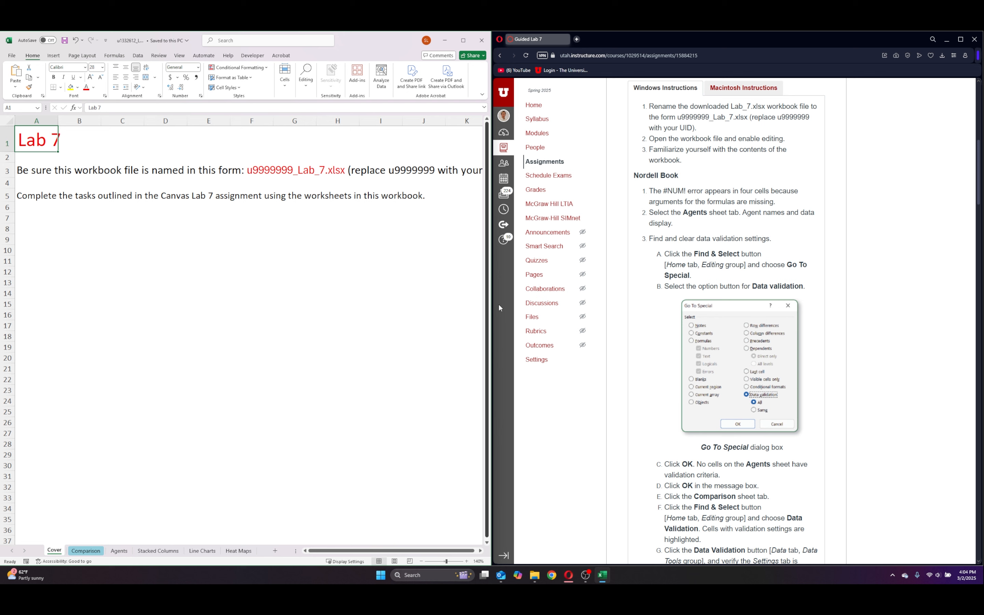
- Examine the last name, first name, ID, hire date and phone columns on the Agents sheet
{"action": "left_click", "coordinate": [118, 550]}
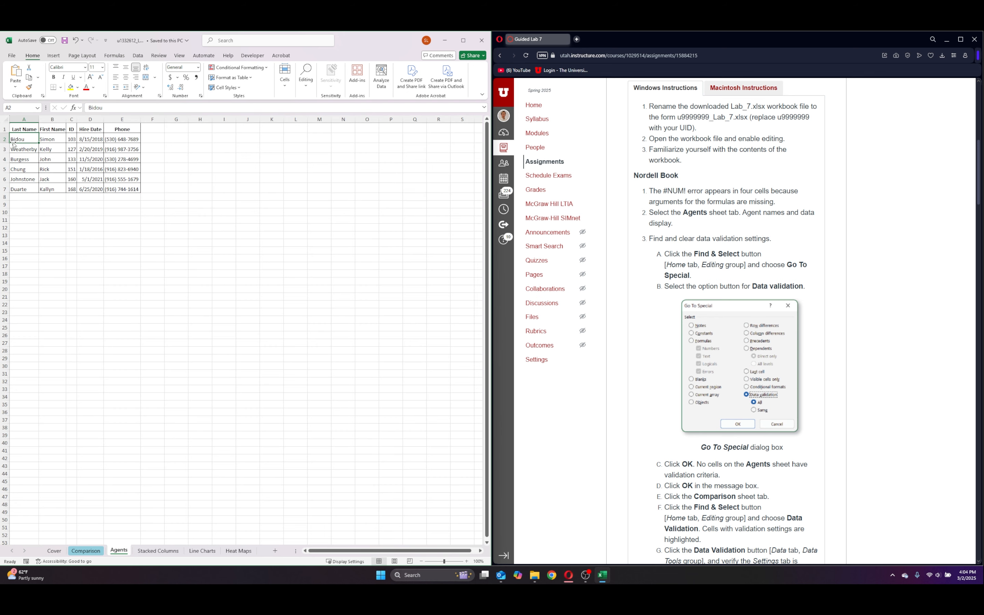
{"action": "left_click", "coordinate": [152, 204]}
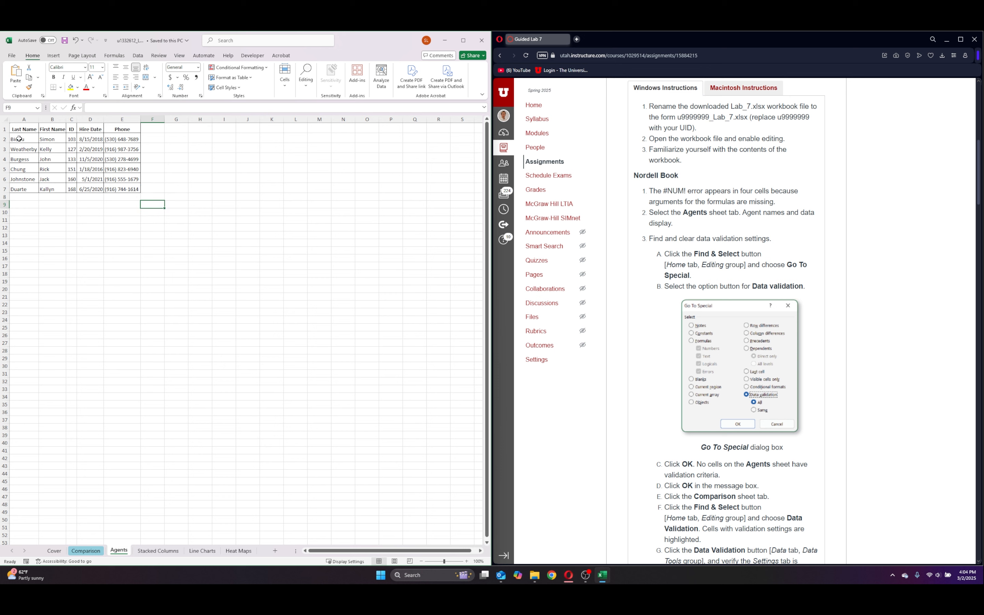
{"action": "left_click_drag", "start_coordinate": [19, 139], "coordinate": [21, 188]}
{"action": "left_click", "coordinate": [56, 241]}
{"action": "left_click_drag", "start_coordinate": [22, 141], "coordinate": [51, 190]}
{"action": "left_click", "coordinate": [109, 242]}
{"action": "left_click_drag", "start_coordinate": [72, 139], "coordinate": [94, 189]}
{"action": "left_click", "coordinate": [138, 221]}
{"action": "left_click_drag", "start_coordinate": [91, 129], "coordinate": [91, 181]}
{"action": "left_click", "coordinate": [152, 219]}
{"action": "left_click_drag", "start_coordinate": [122, 139], "coordinate": [124, 185]}
{"action": "left_click", "coordinate": [261, 220]}
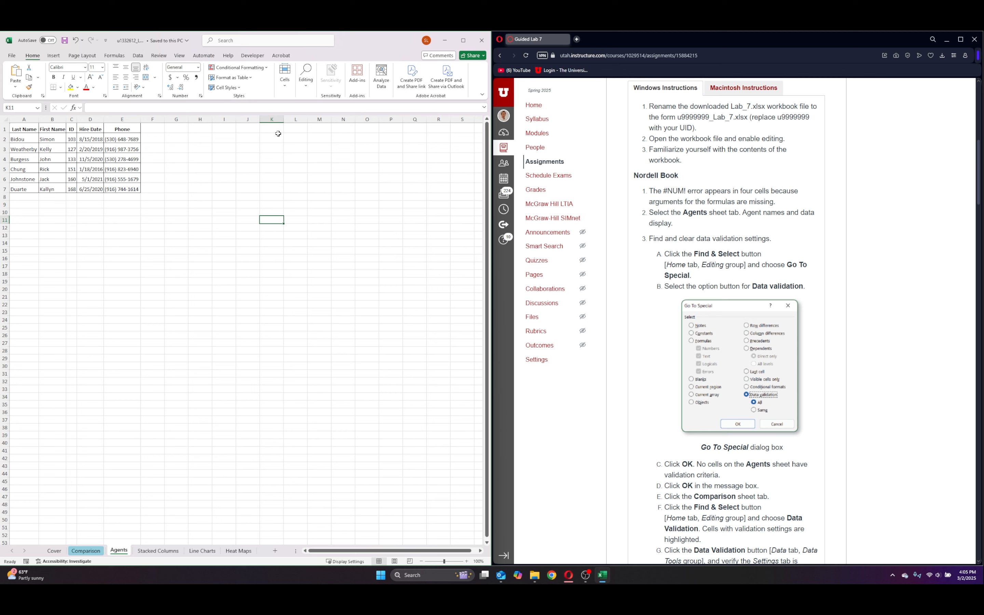
- Search the Agents sheet for all cells with data validation using Go To Special, and dismiss the message
{"action": "left_click", "coordinate": [305, 77]}
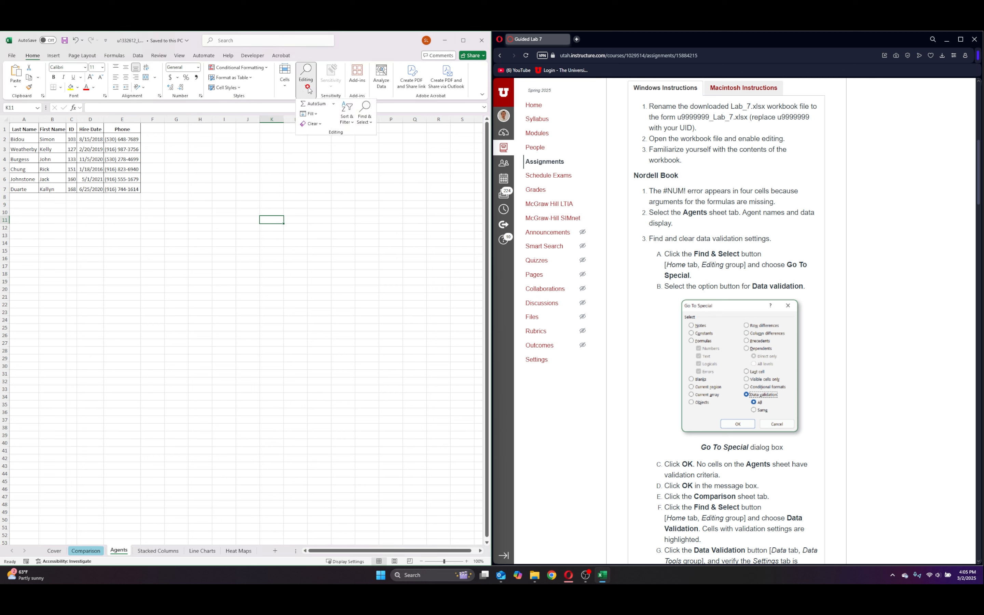
{"action": "left_click", "coordinate": [364, 119]}
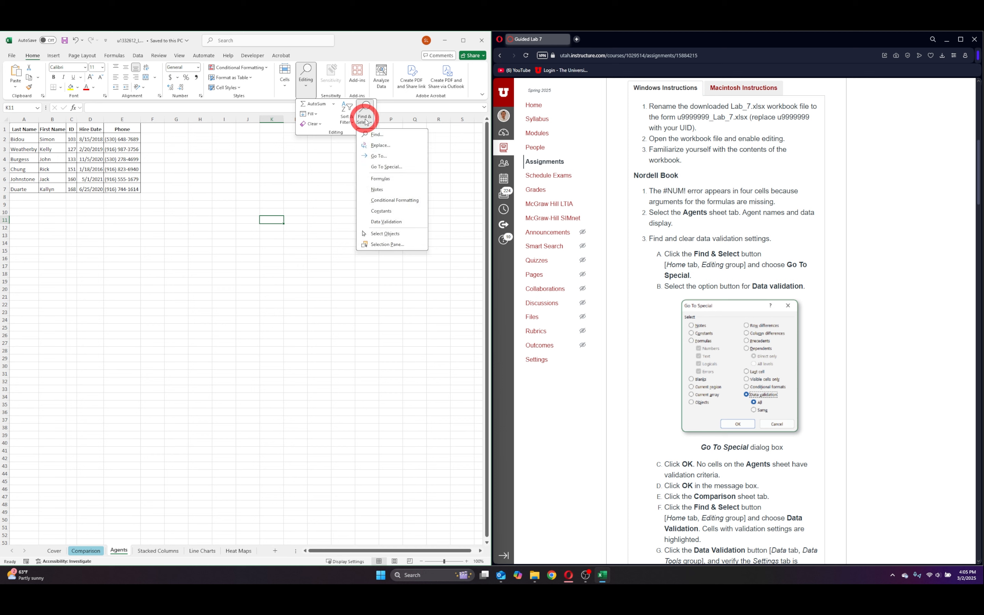
{"action": "left_click", "coordinate": [382, 167]}
{"action": "left_click", "coordinate": [364, 229]}
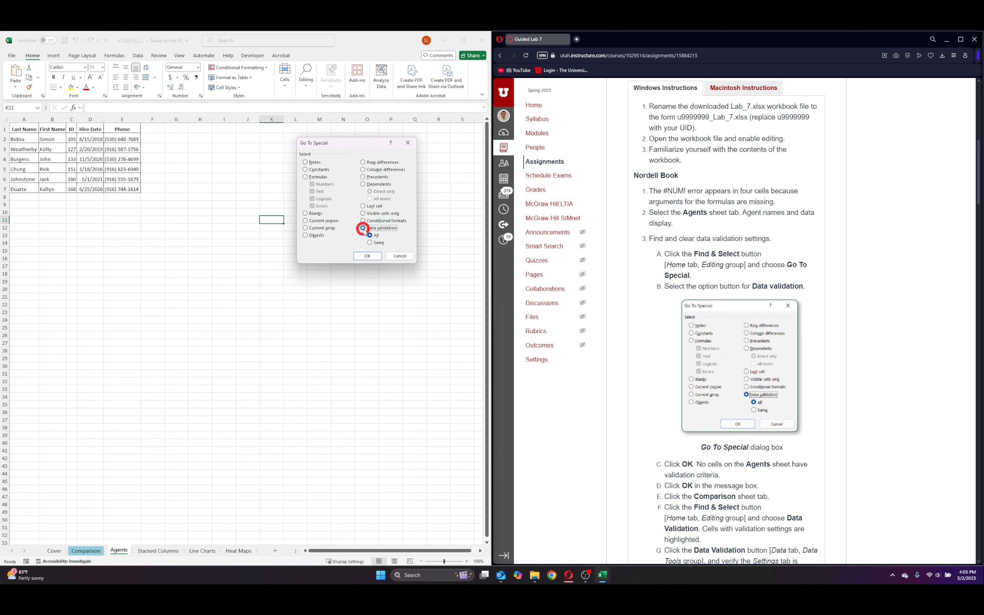
{"action": "left_click", "coordinate": [366, 257]}
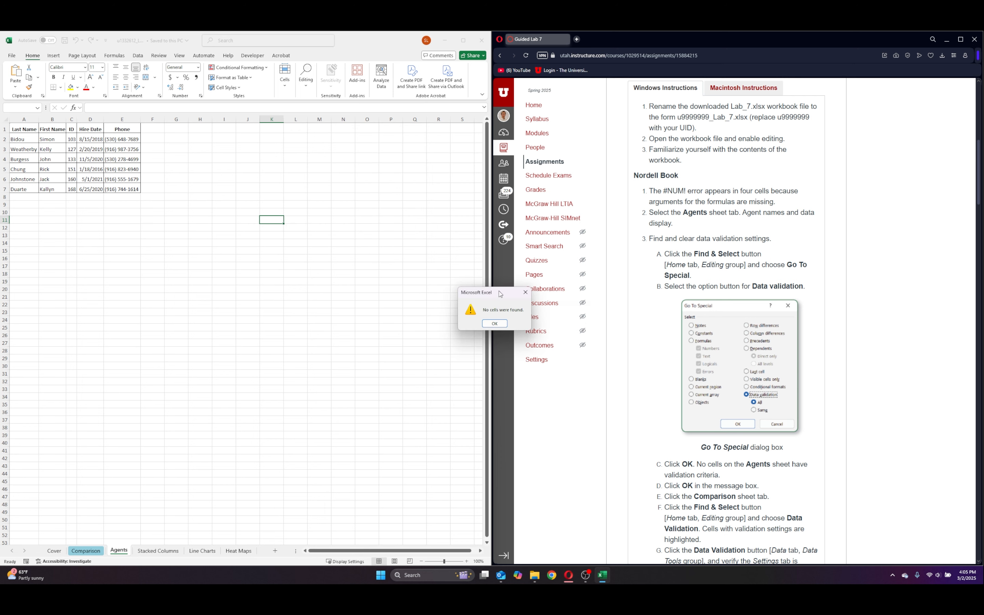
{"action": "left_click_drag", "start_coordinate": [501, 293], "coordinate": [210, 140]}
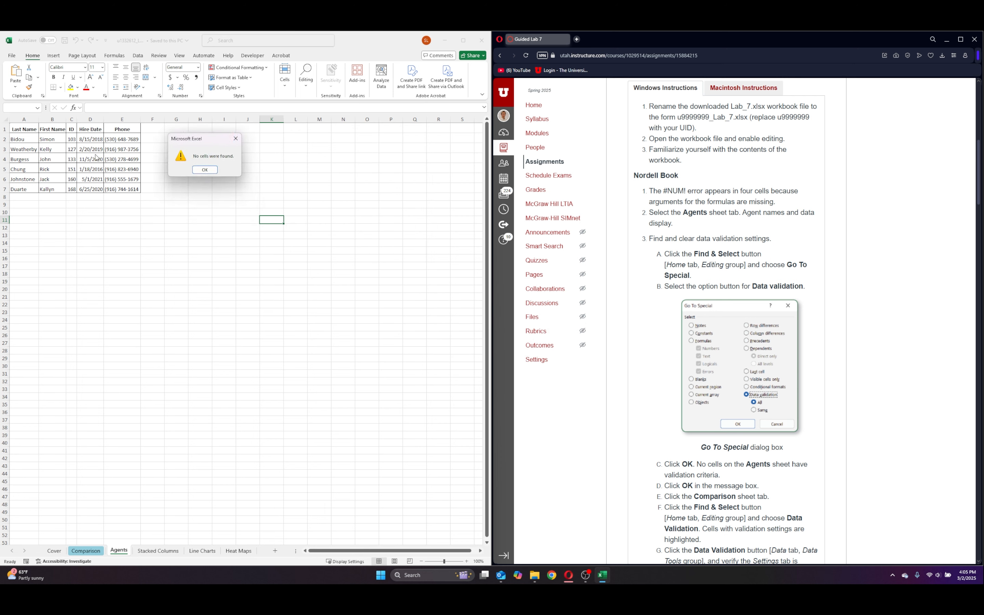
{"action": "left_click", "coordinate": [205, 170]}
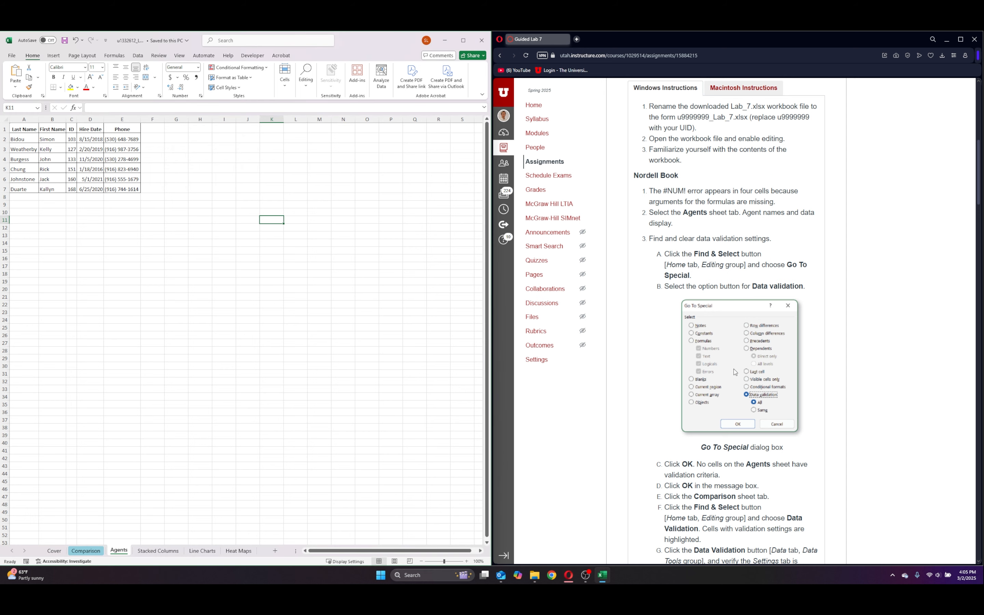
- Select all cells with data validation on the Comparison sheet using Go To Special
{"action": "scroll", "coordinate": [732, 325], "scroll_direction": "down", "scroll_amount": 4}
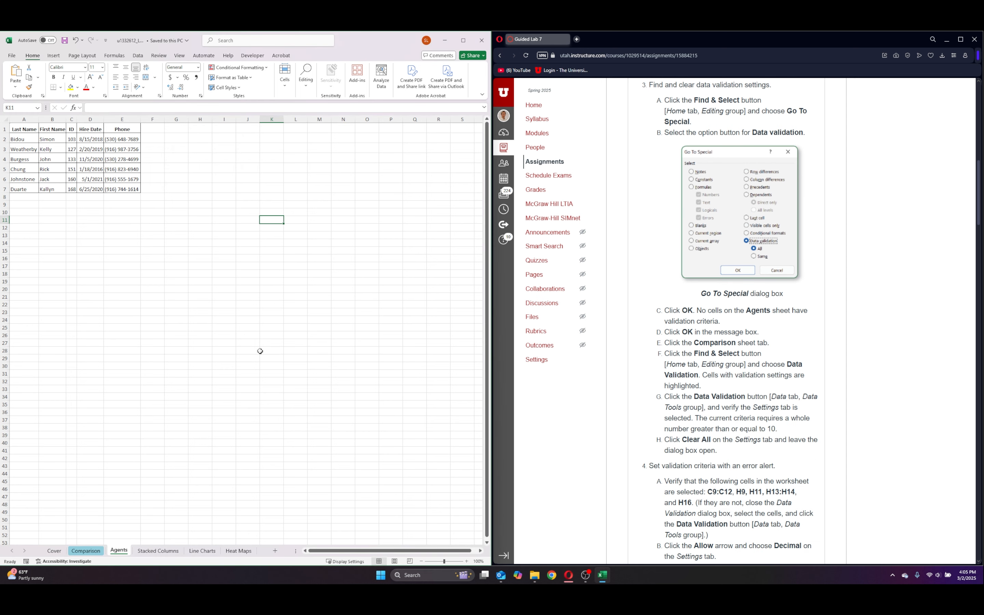
{"action": "left_click", "coordinate": [86, 551]}
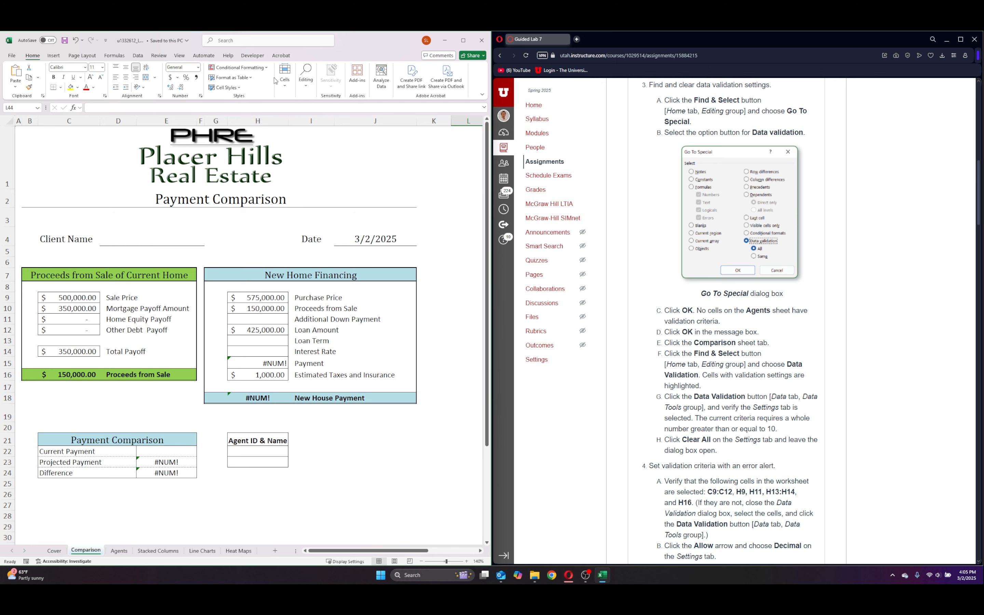
{"action": "left_click", "coordinate": [305, 77]}
{"action": "left_click", "coordinate": [368, 122]}
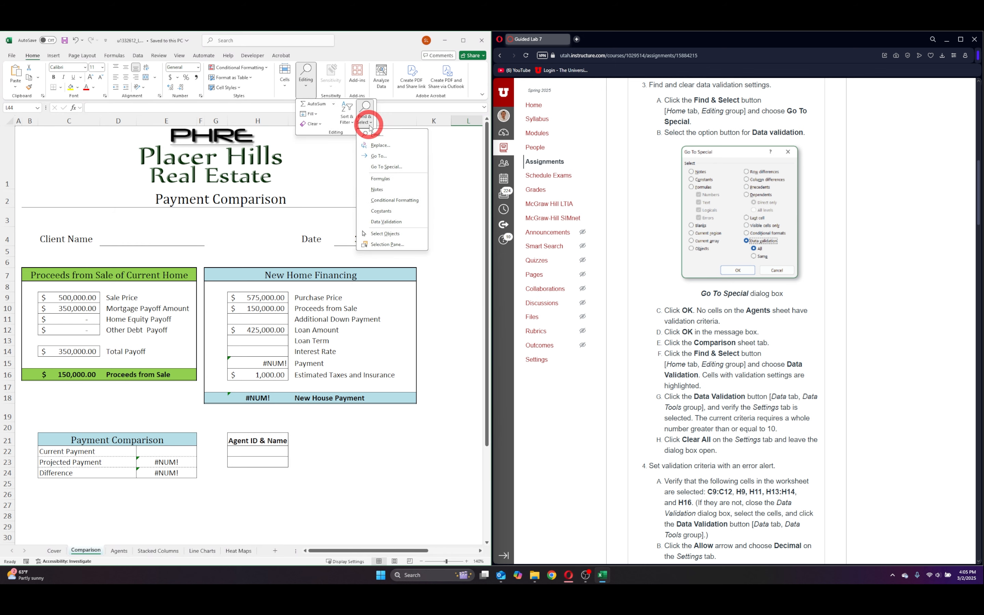
{"action": "left_click", "coordinate": [387, 167]}
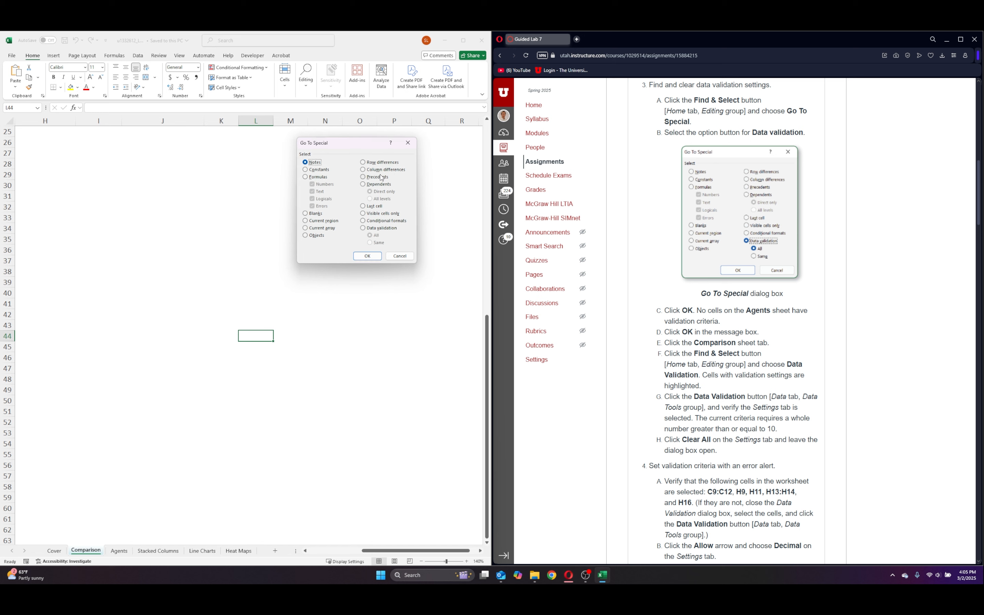
{"action": "left_click", "coordinate": [363, 228]}
{"action": "left_click", "coordinate": [367, 256]}
{"action": "scroll", "coordinate": [209, 258], "scroll_direction": "up", "scroll_amount": 3}
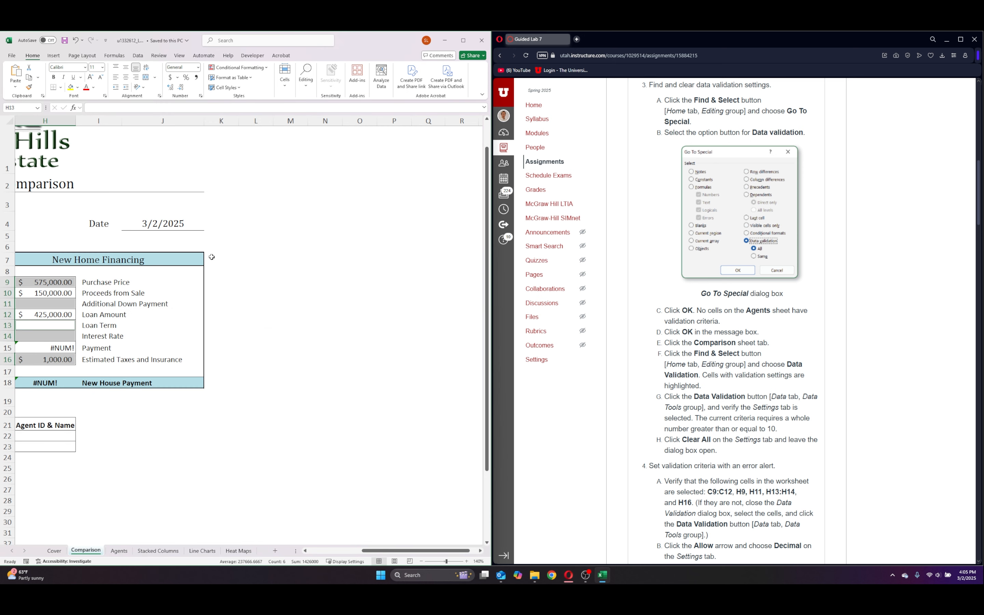
{"action": "left_click_drag", "start_coordinate": [383, 551], "coordinate": [220, 528]}
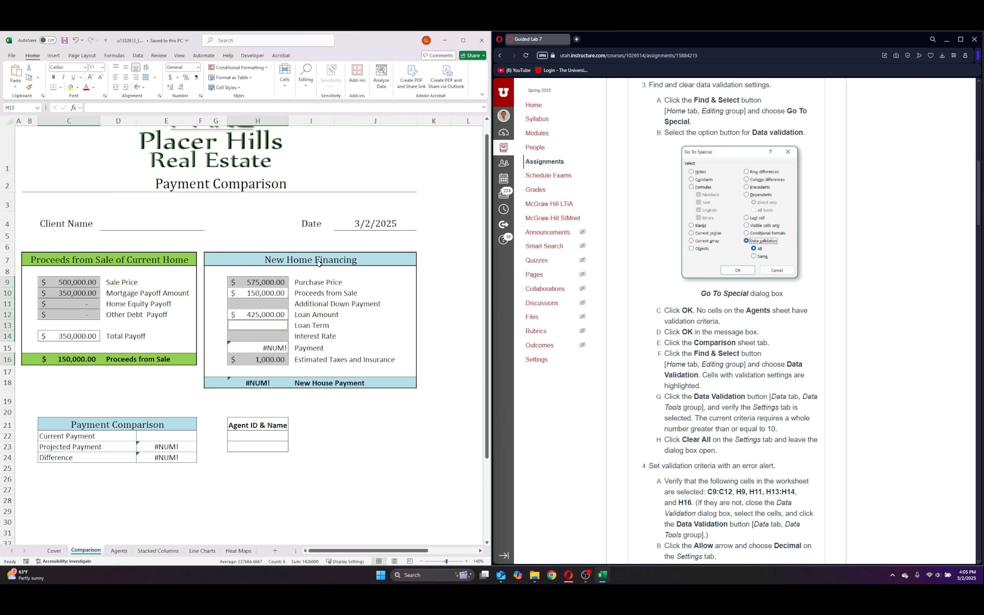
- Clear all data validation settings for the selected cells, leaving the Data Validation dialog open
{"action": "left_click", "coordinate": [143, 55]}
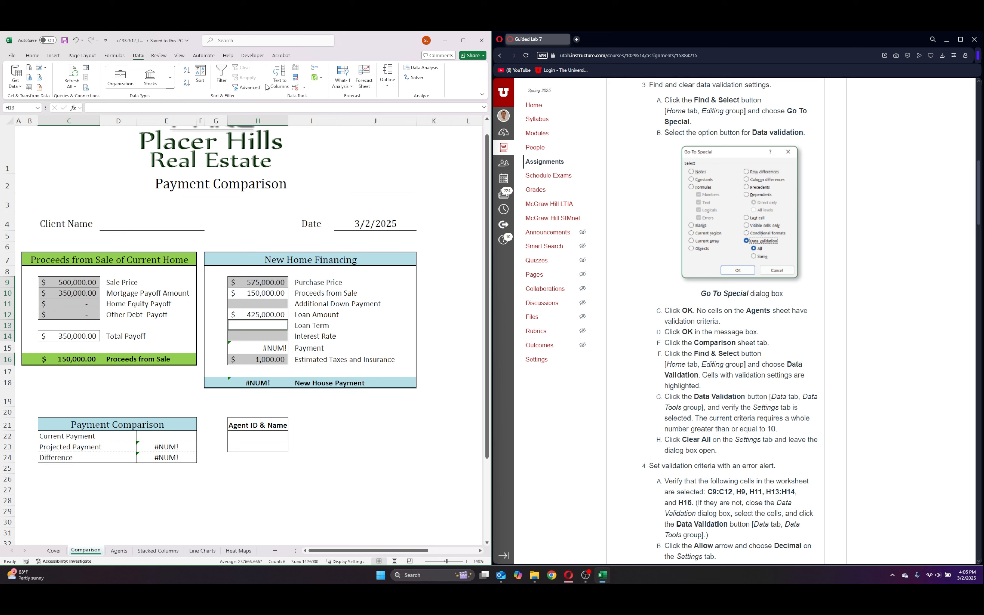
{"action": "left_click", "coordinate": [296, 89]}
{"action": "left_click_drag", "start_coordinate": [363, 146], "coordinate": [379, 136]}
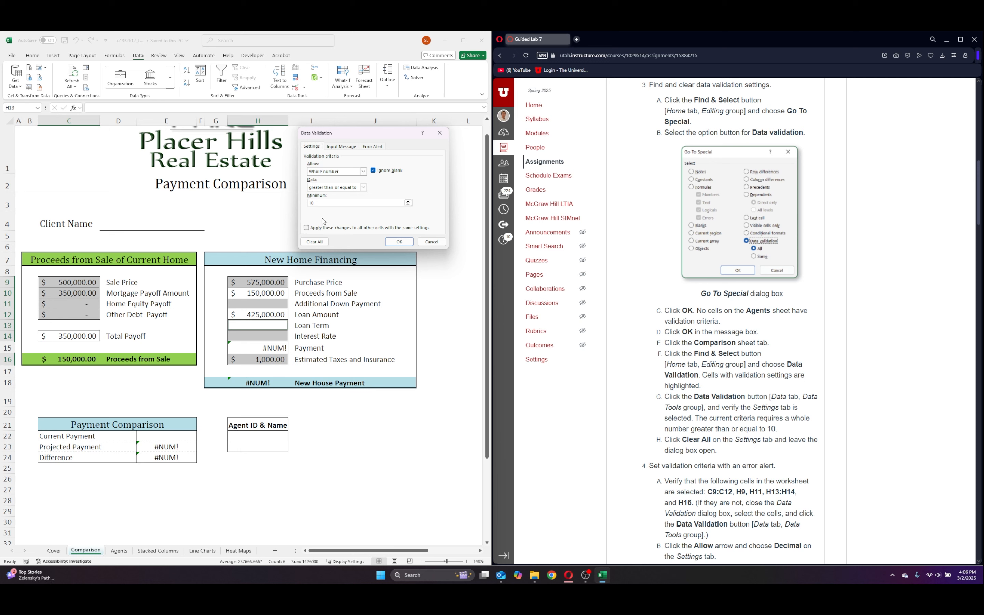
{"action": "left_click", "coordinate": [317, 242]}
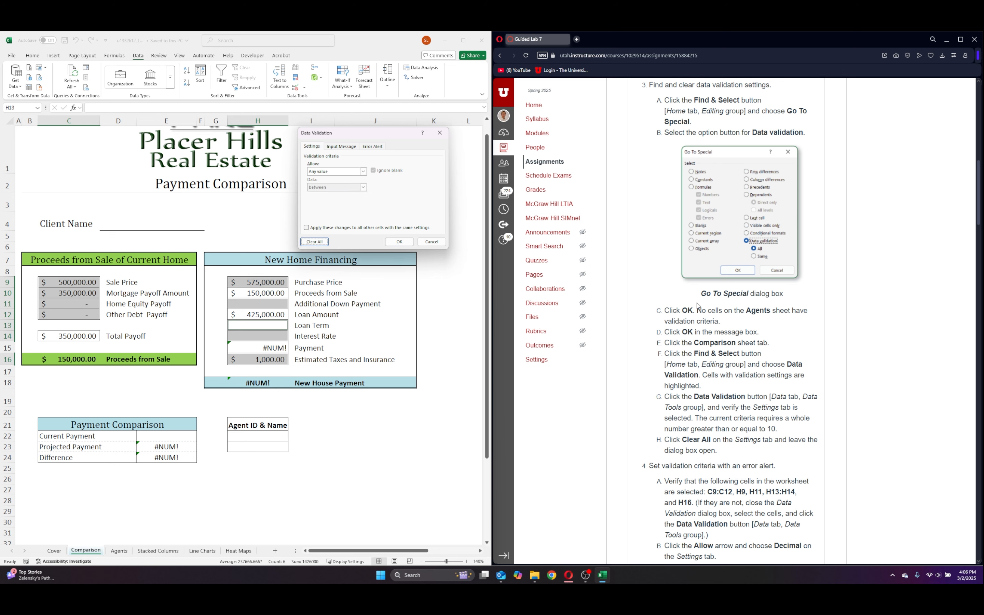
- Set the validation criteria for the selected cells to allow decimals greater than or equal to 0
{"action": "scroll", "coordinate": [696, 305], "scroll_direction": "down", "scroll_amount": 5}
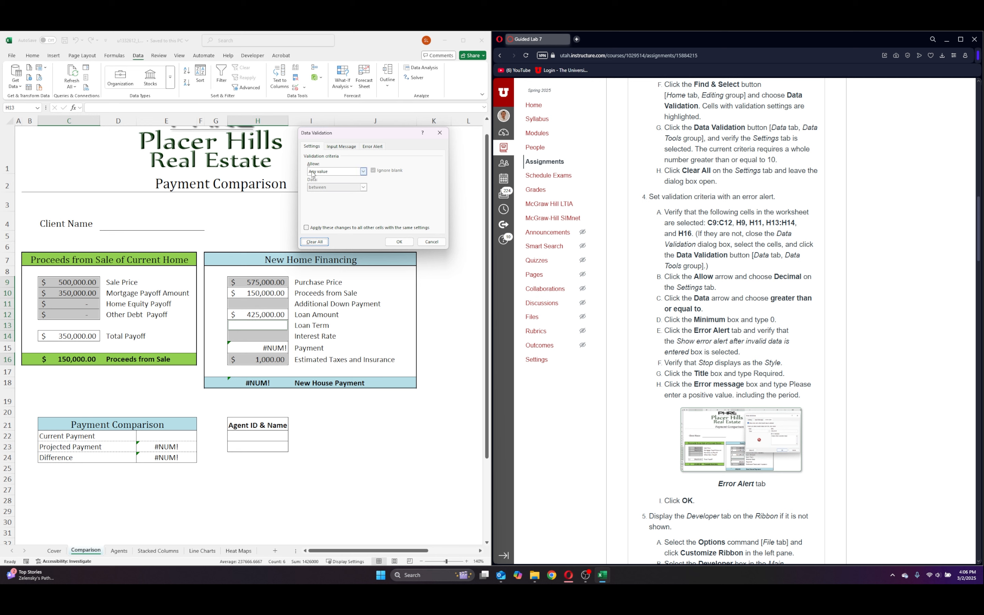
{"action": "left_click", "coordinate": [363, 171]}
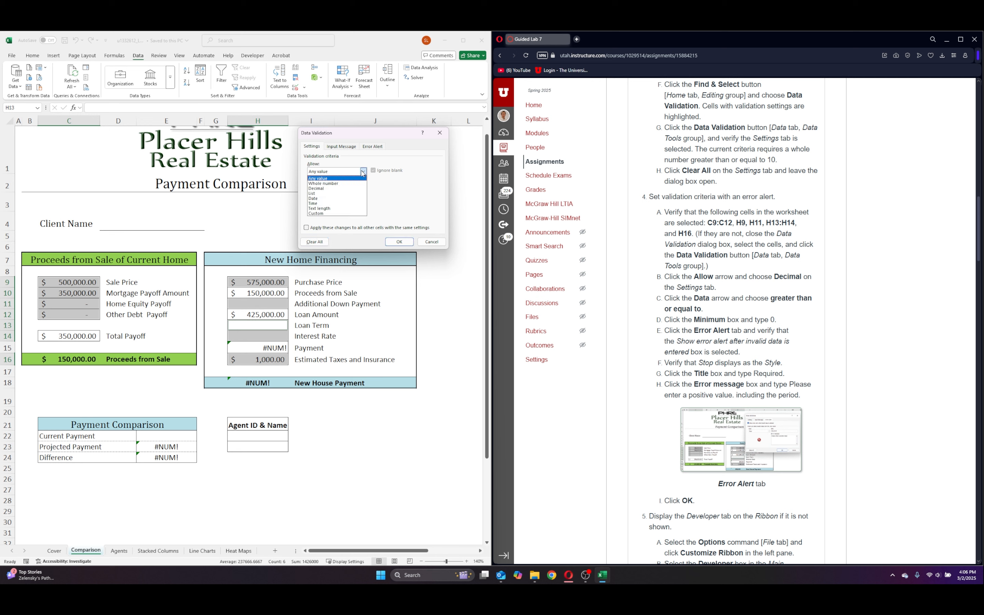
{"action": "left_click", "coordinate": [326, 192]}
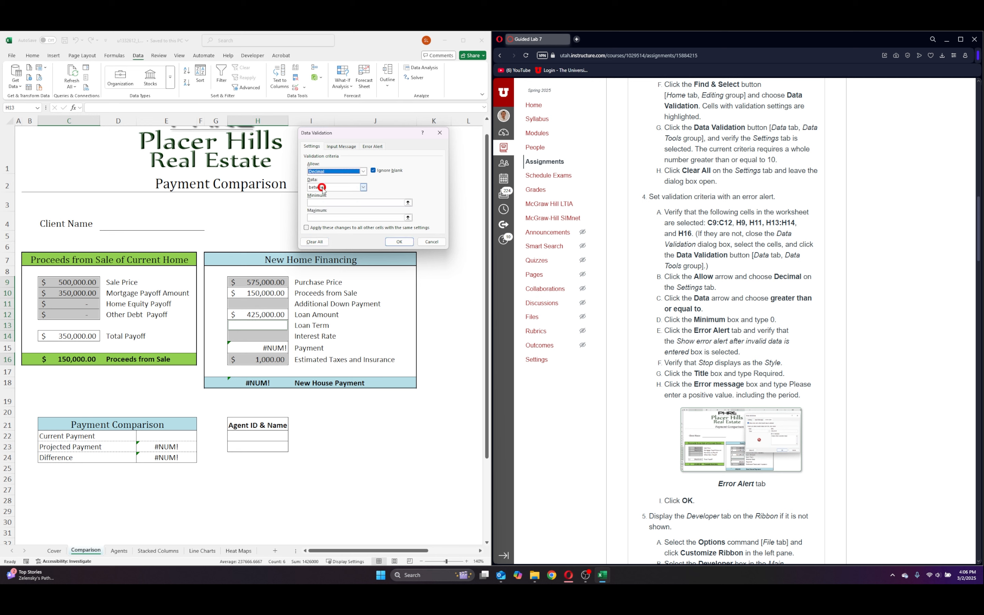
{"action": "left_click", "coordinate": [363, 188]}
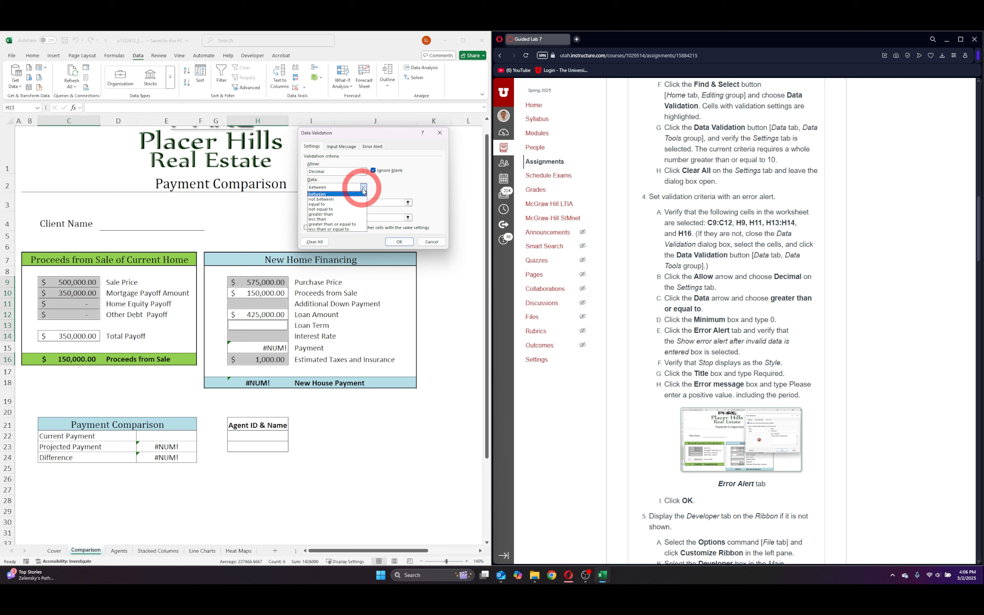
{"action": "left_click", "coordinate": [334, 224]}
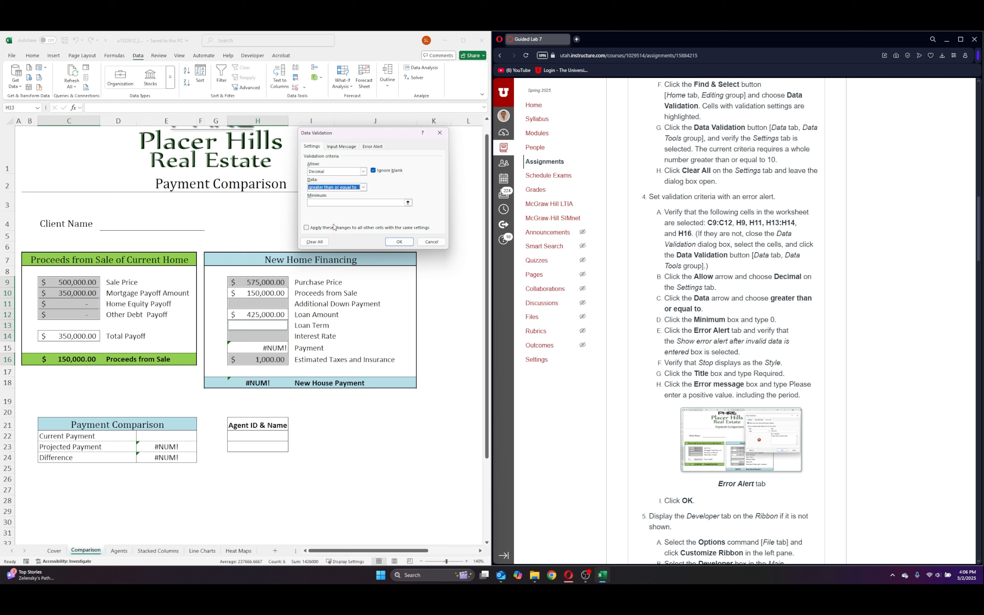
{"action": "left_click", "coordinate": [342, 202]}
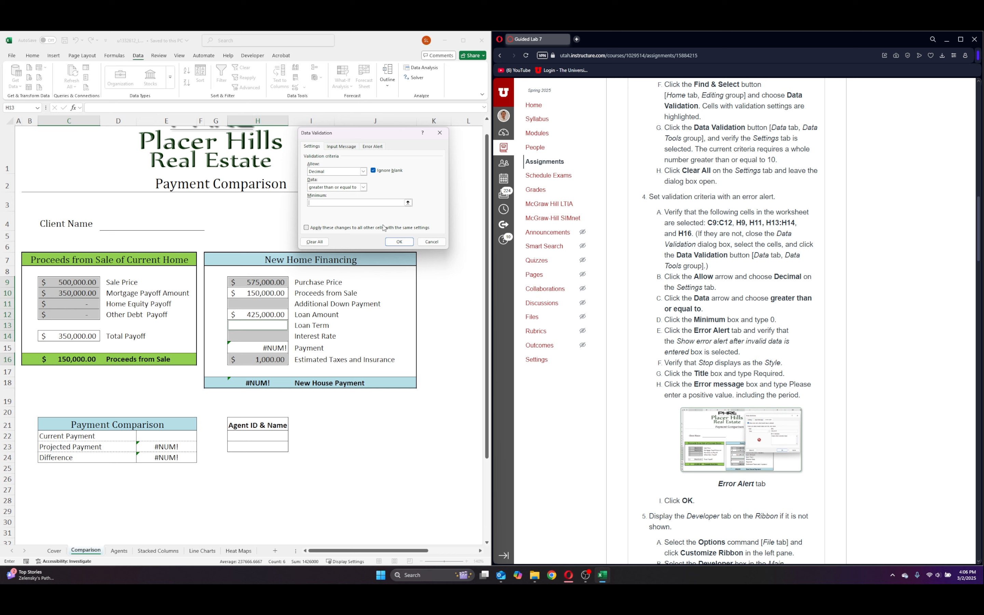
{"action": "type", "text": "0"}
- Add a Stop error alert titled "Required" with the message "Please enter a positive value." and apply the validation
{"action": "left_click", "coordinate": [374, 148]}
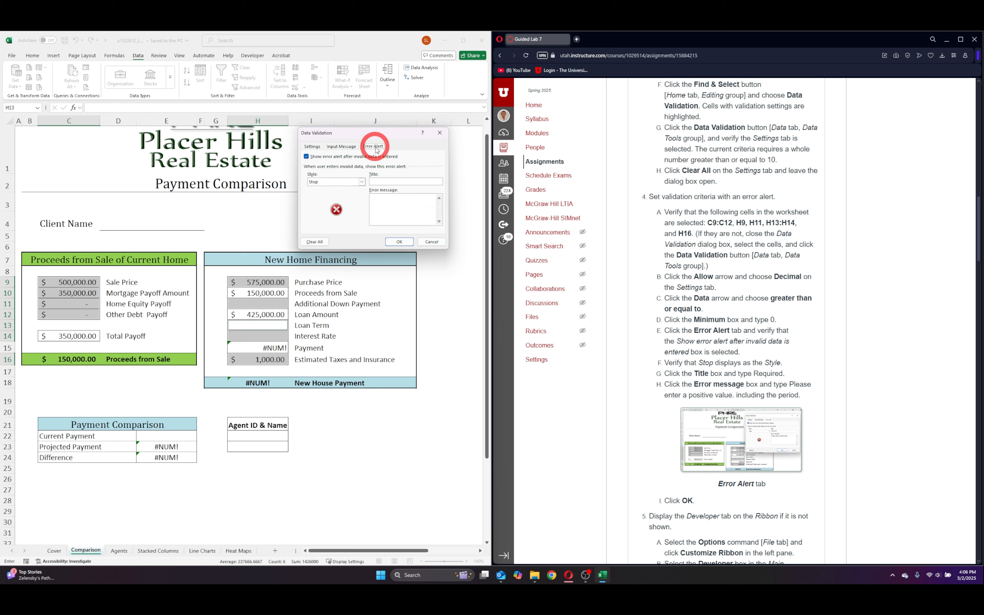
{"action": "left_click", "coordinate": [390, 182]}
{"action": "type", "text": "Require"}
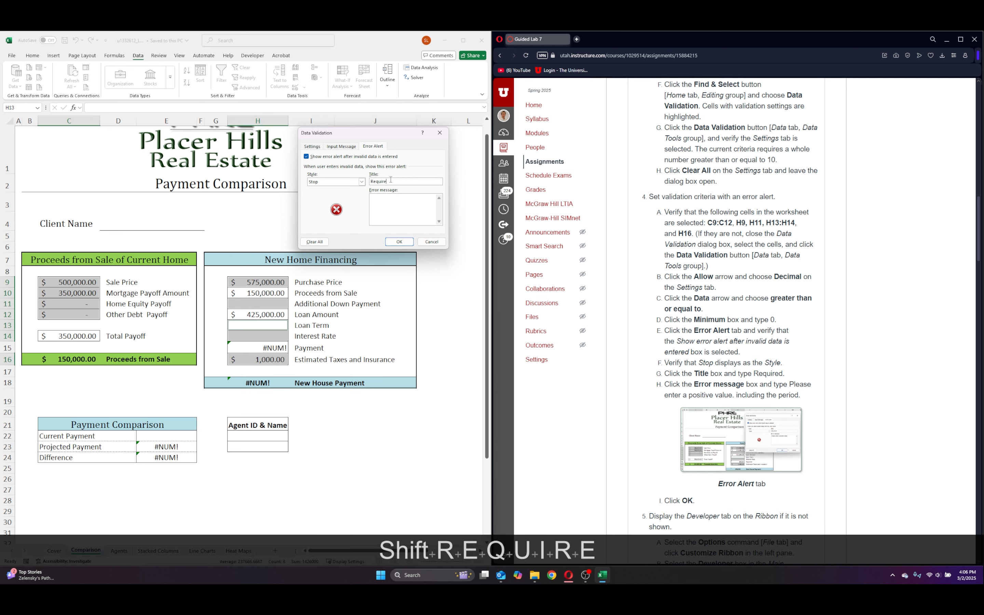
{"action": "type", "text": "d"}
{"action": "left_click", "coordinate": [392, 194]}
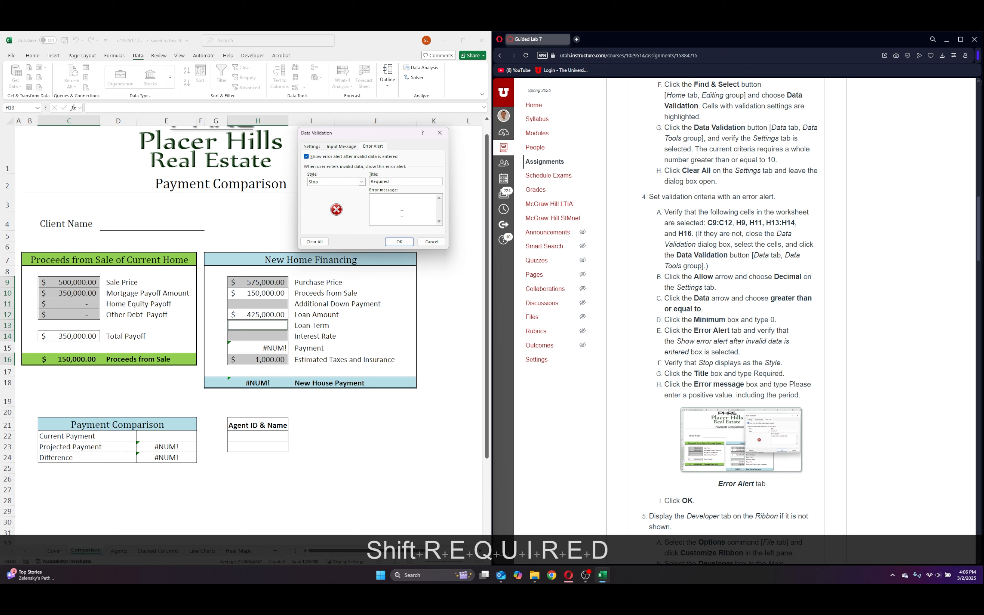
{"action": "type", "text": "Plea"}
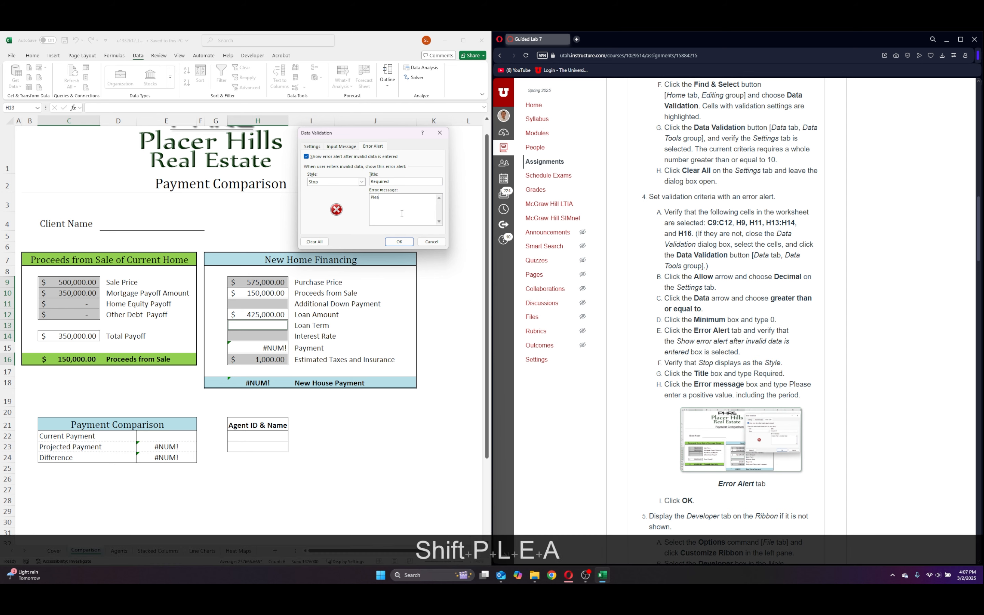
{"action": "type", "text": "se enter a posit"}
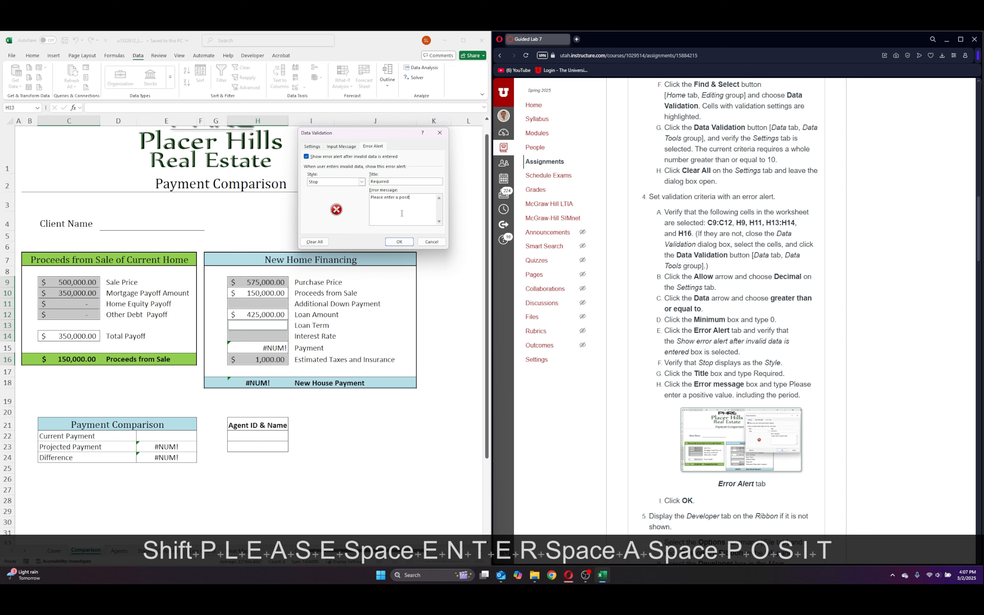
{"action": "type", "text": "ve value"}
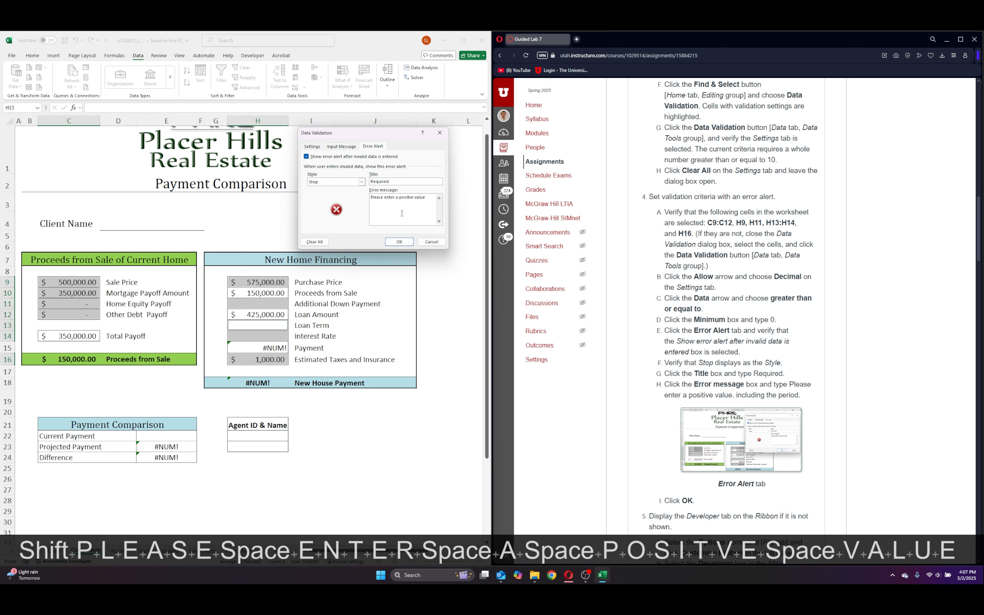
{"action": "type", "text": "."}
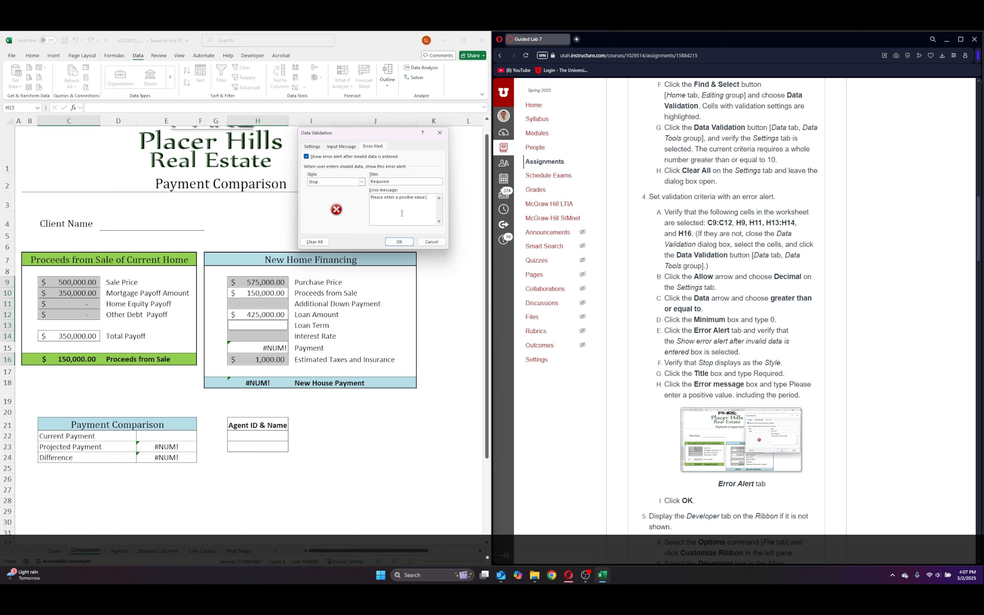
{"action": "left_click", "coordinate": [399, 242]}
{"action": "left_click", "coordinate": [348, 412]}
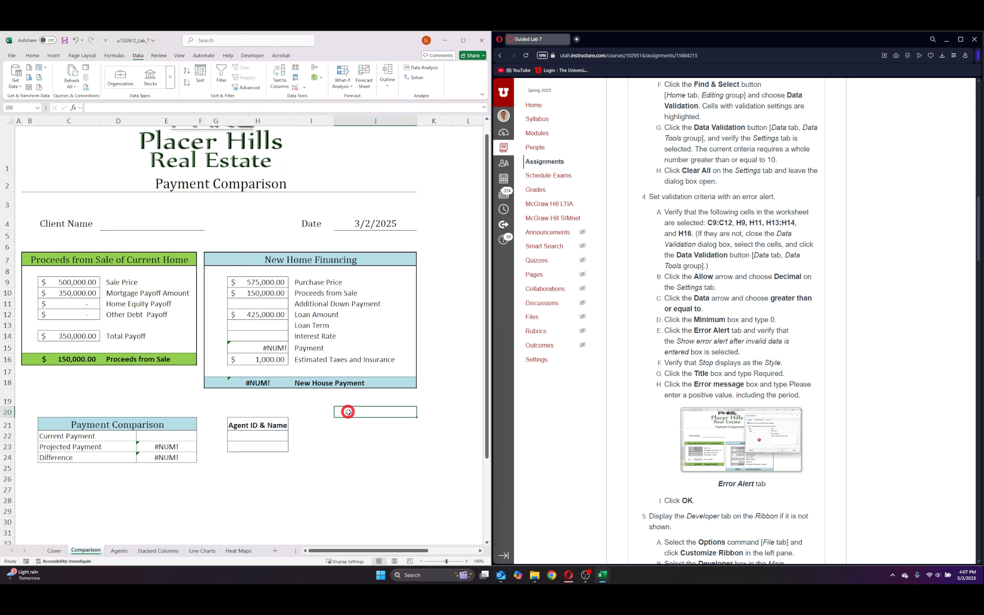
- Test the validation by entering -654 in the Home Equity Payoff cell C11, and dismiss the error alert
{"action": "left_click", "coordinate": [72, 304]}
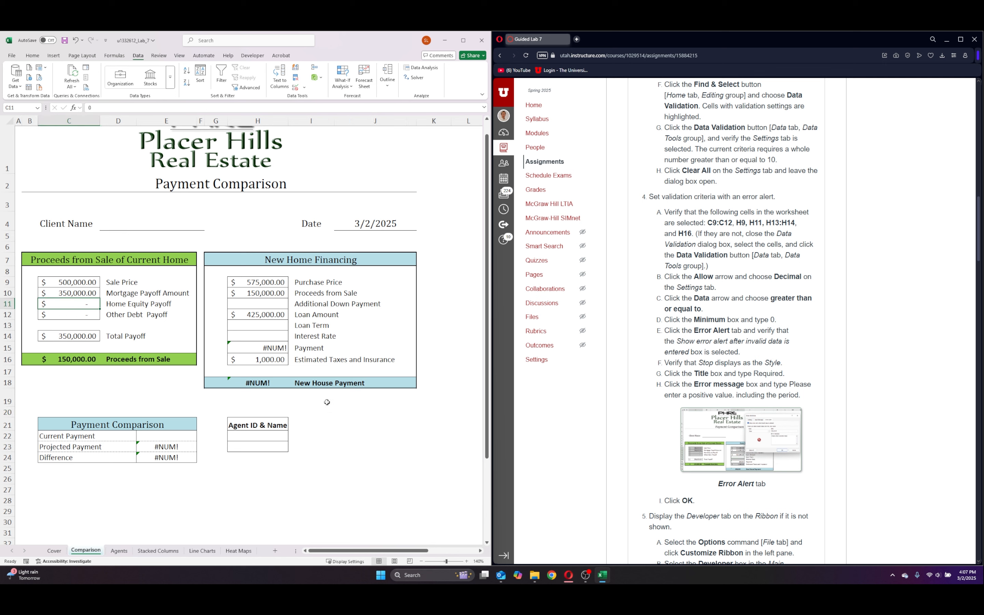
{"action": "type", "text": "-654"}
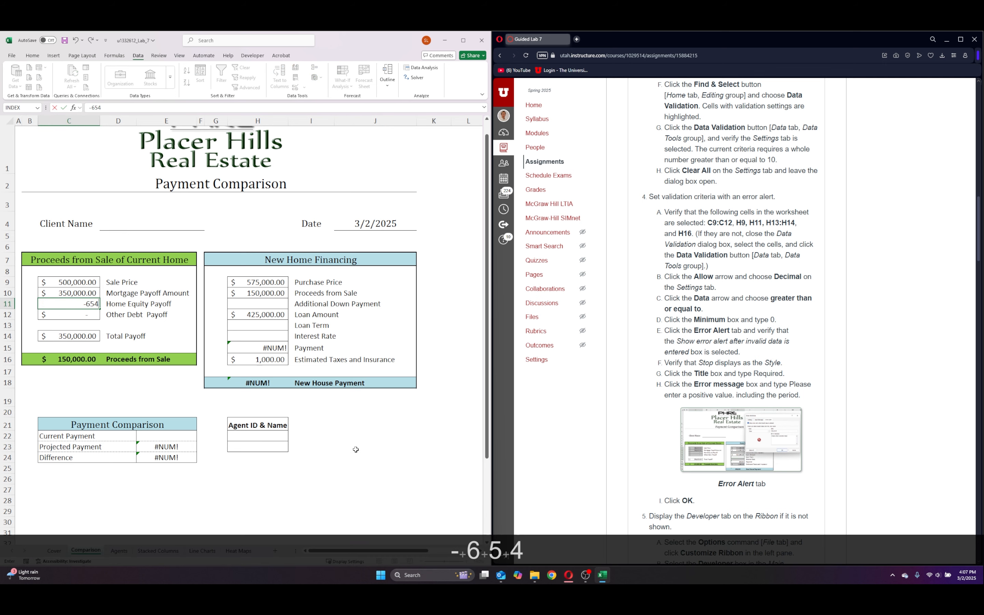
{"action": "key", "text": "Return"}
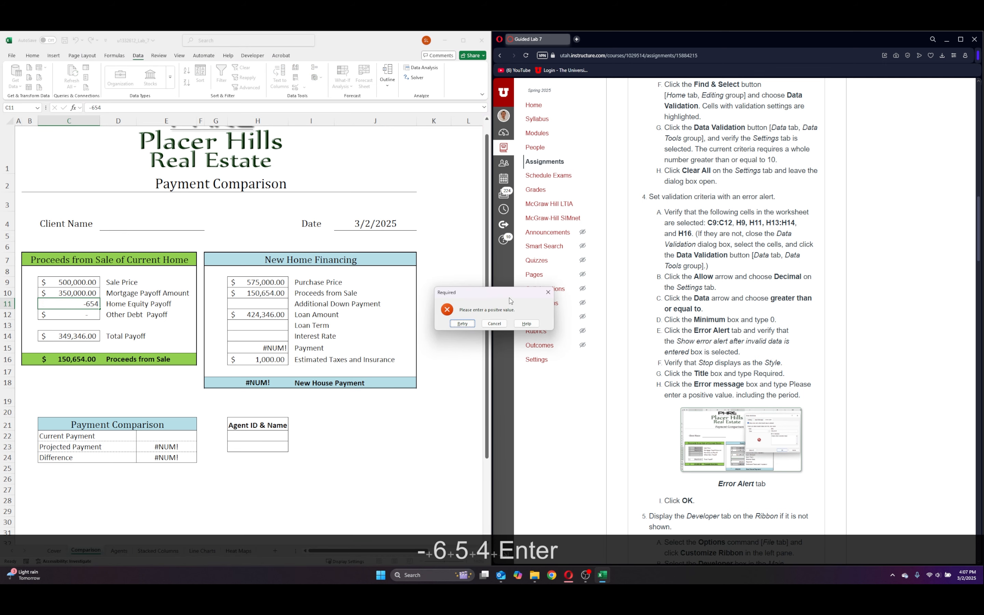
{"action": "left_click_drag", "start_coordinate": [509, 299], "coordinate": [407, 211]}
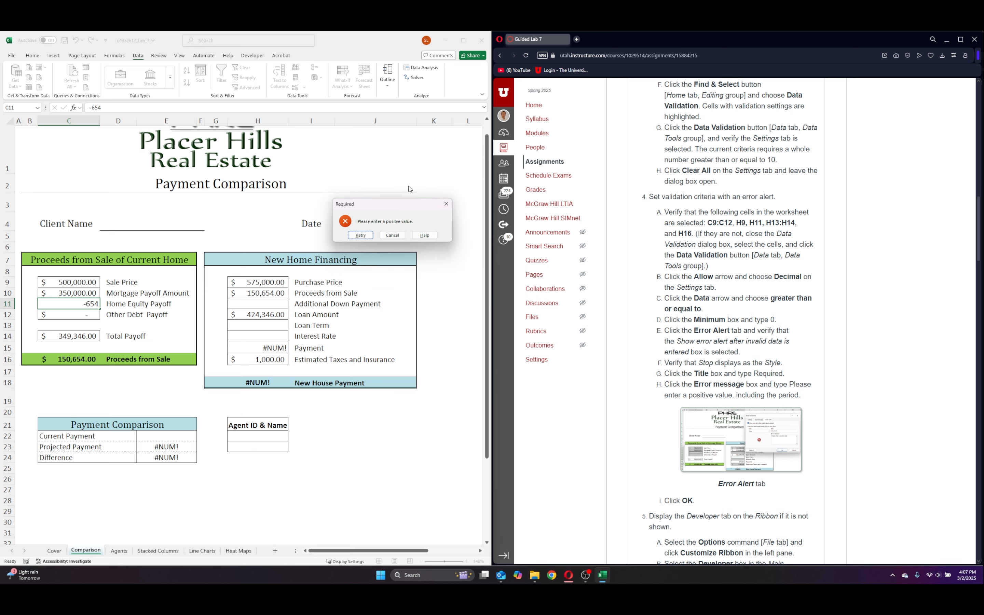
{"action": "left_click", "coordinate": [446, 203]}
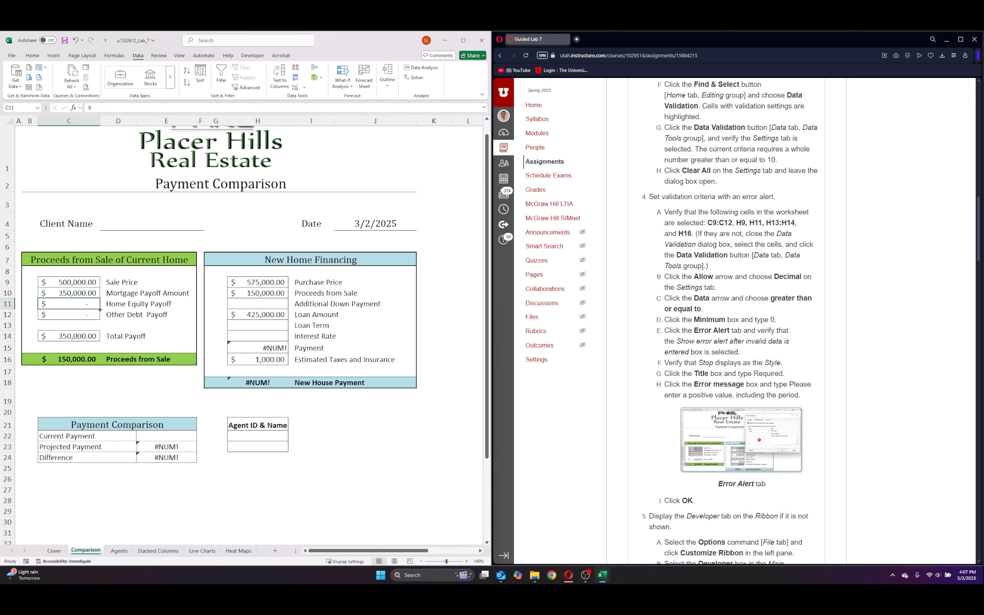
- Test a valid entry of 1234 in the Home Equity Payoff cell C11, and clear the cell
{"action": "type", "text": "1234"}
{"action": "key", "text": "Return"}
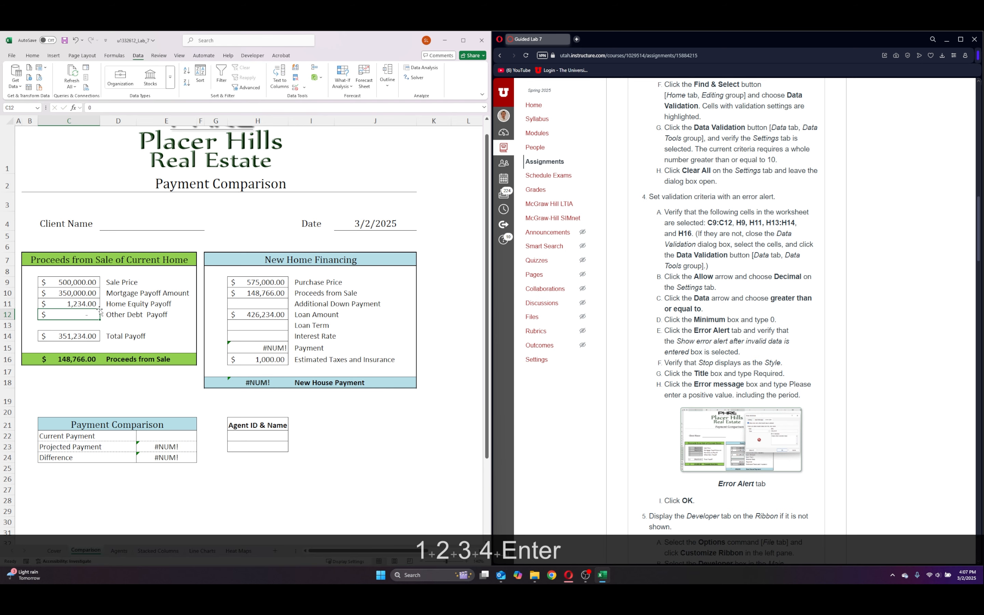
{"action": "left_click", "coordinate": [79, 307]}
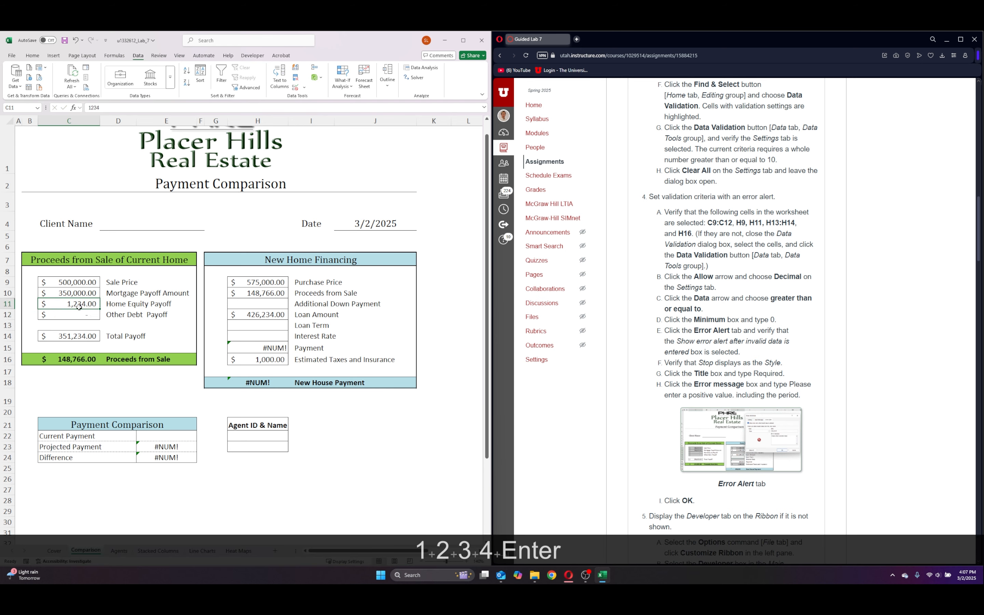
{"action": "key", "text": "Delete"}
{"action": "left_click", "coordinate": [358, 424]}
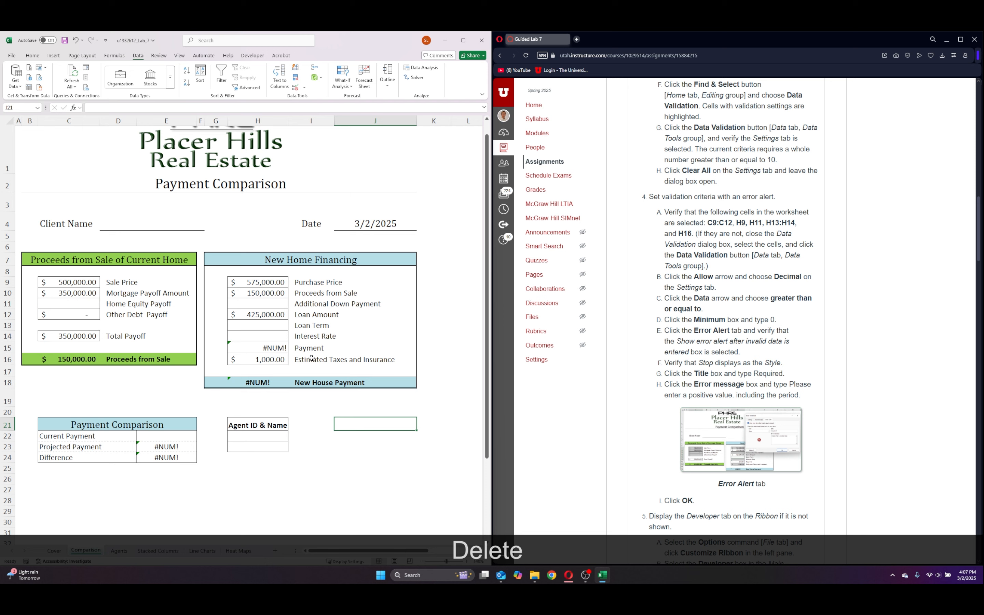
- Test the validation by entering -213 in the Loan Term cell H13, and dismiss the error alert
{"action": "left_click", "coordinate": [261, 330]}
{"action": "type", "text": "-213"}
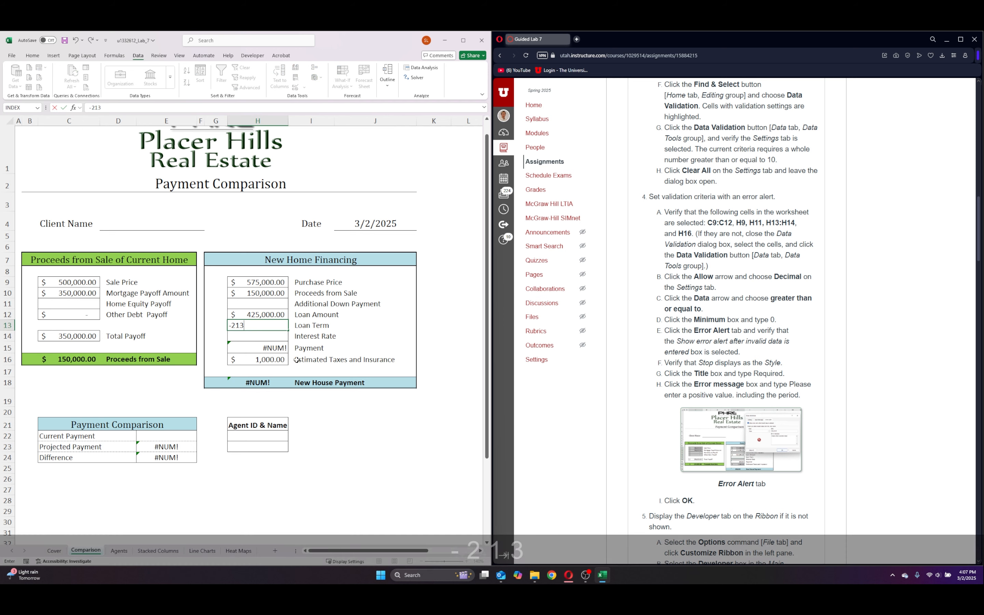
{"action": "key", "text": "Return"}
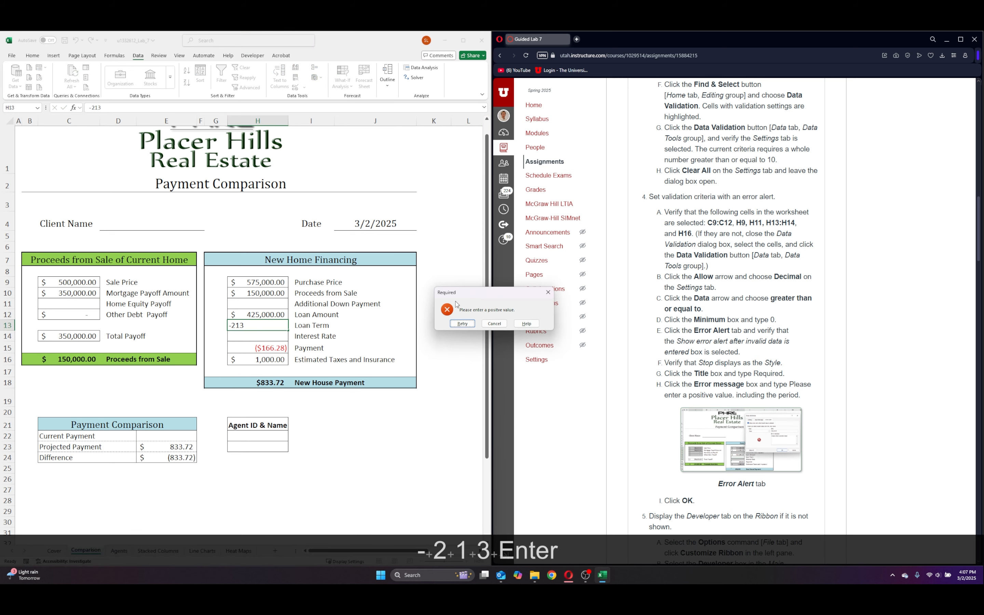
{"action": "left_click_drag", "start_coordinate": [543, 291], "coordinate": [438, 188]}
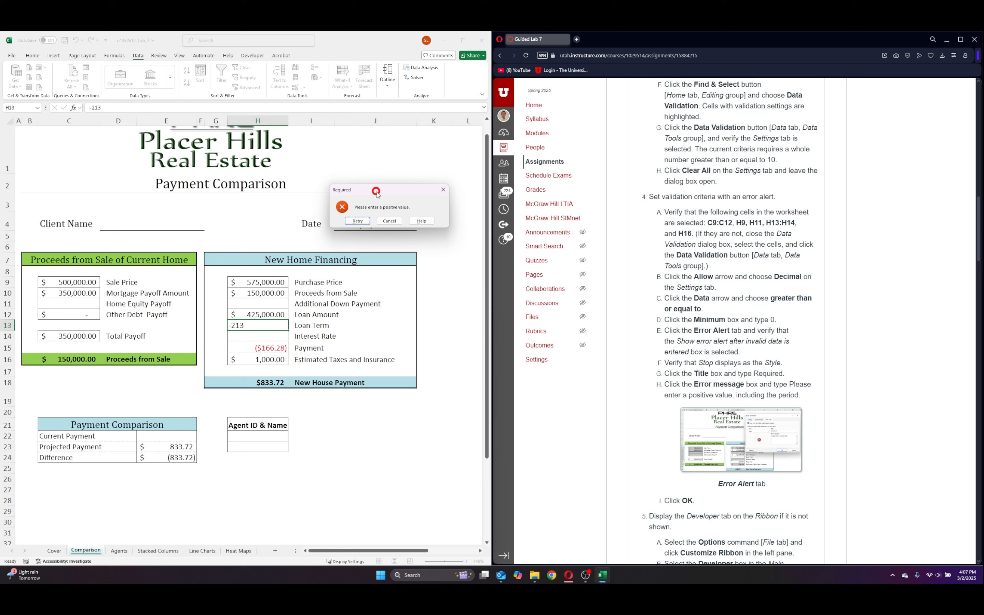
{"action": "left_click", "coordinate": [439, 189]}
{"action": "left_click", "coordinate": [371, 446]}
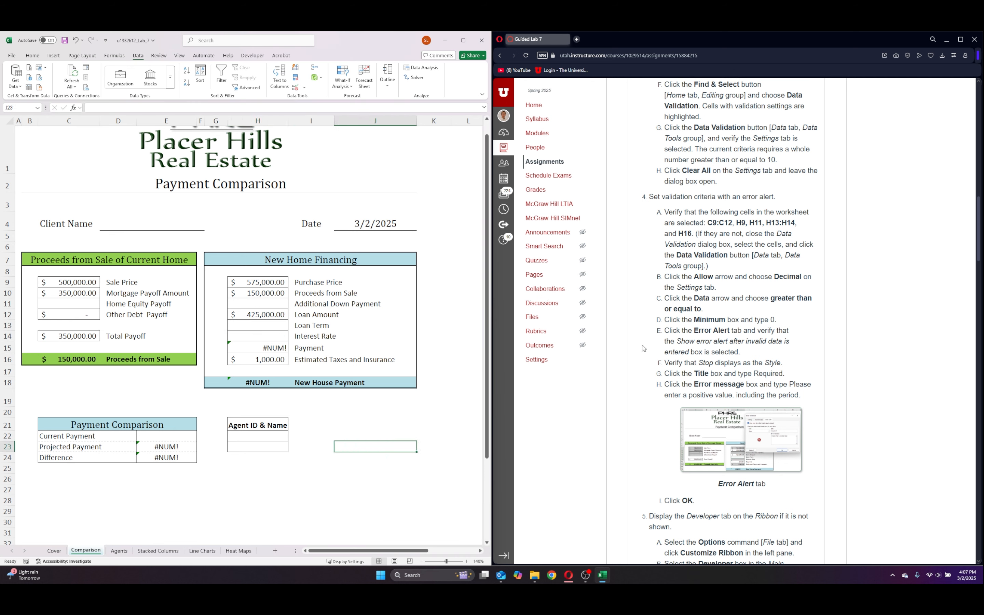
- Make sure Developer is enabled among the main tabs in the Customize Ribbon options
{"action": "scroll", "coordinate": [722, 377], "scroll_direction": "down", "scroll_amount": 9}
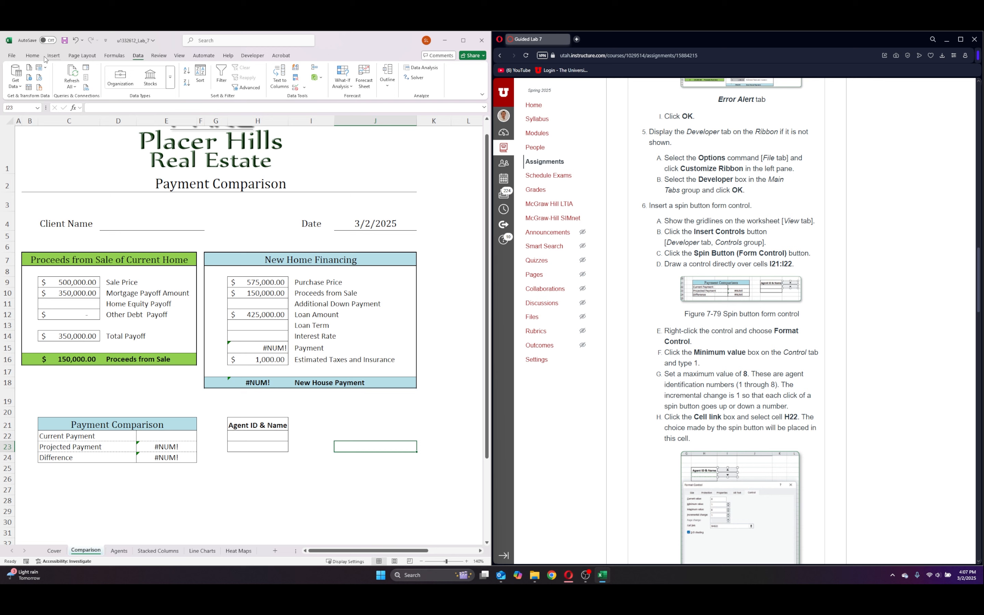
{"action": "left_click", "coordinate": [258, 55]}
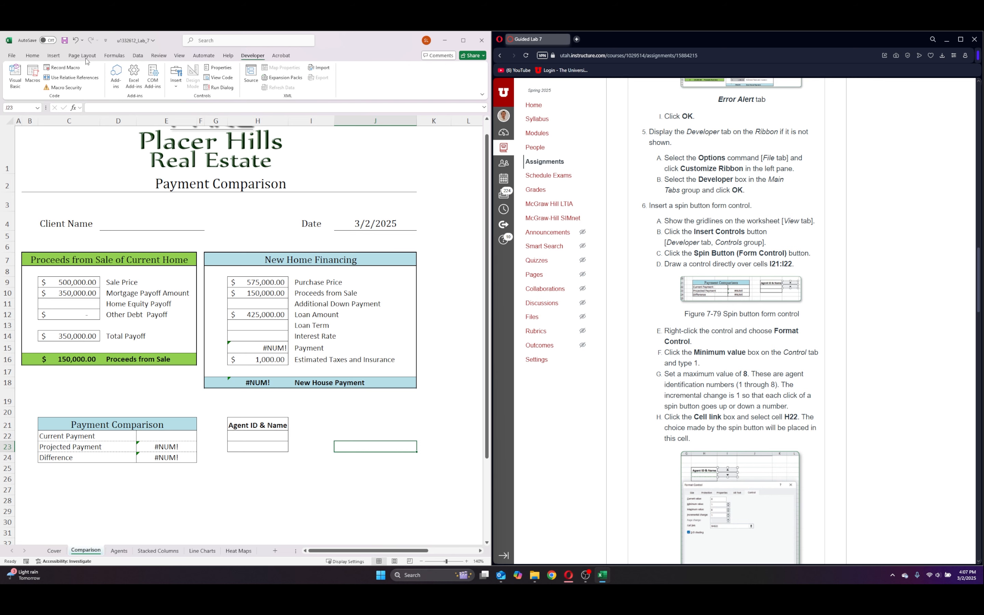
{"action": "left_click", "coordinate": [12, 56]}
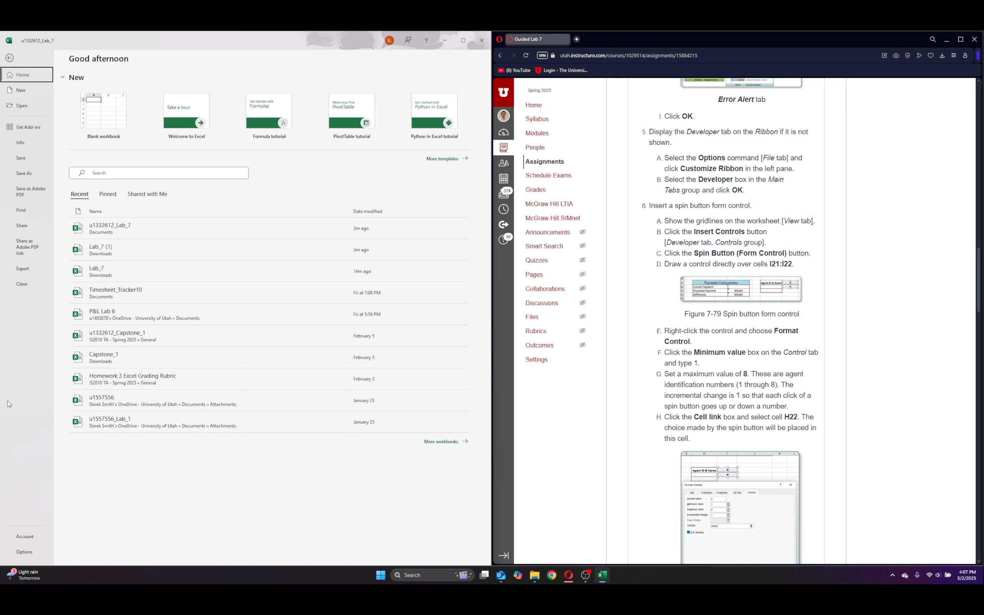
{"action": "left_click", "coordinate": [32, 555]}
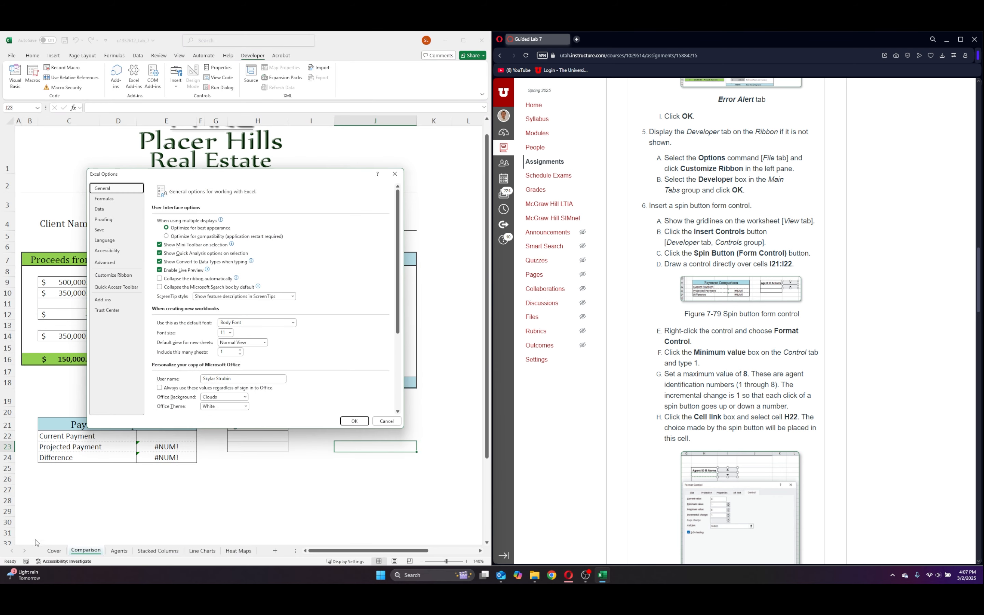
{"action": "left_click", "coordinate": [110, 275]}
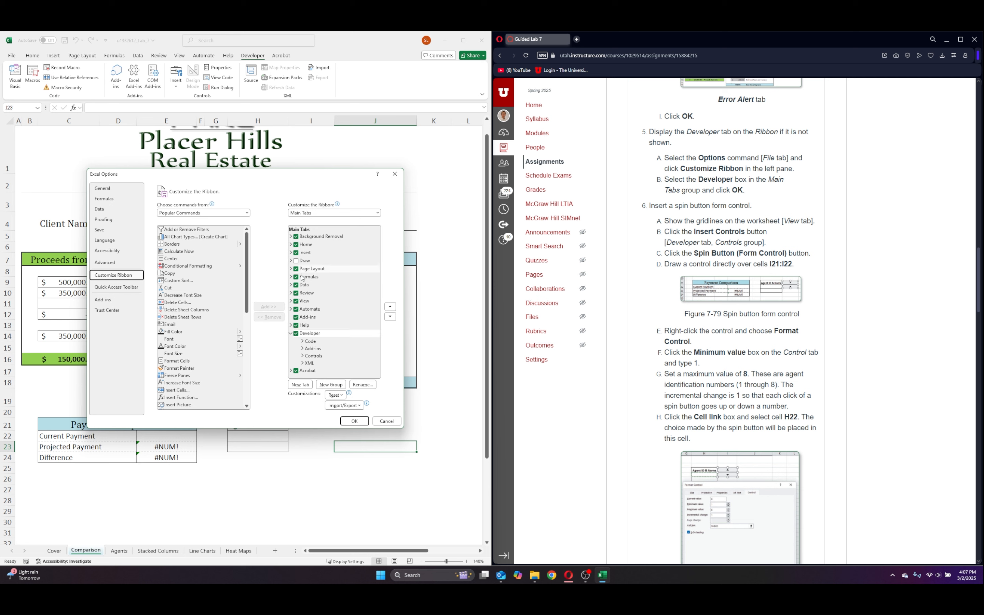
{"action": "left_click", "coordinate": [297, 334]}
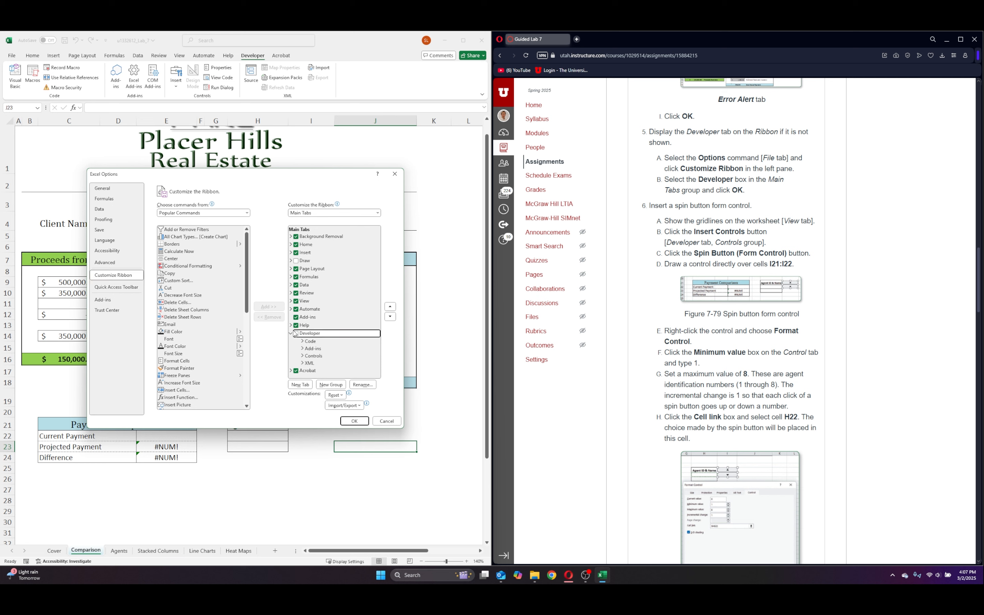
{"action": "left_click", "coordinate": [295, 331]}
{"action": "left_click", "coordinate": [354, 420]}
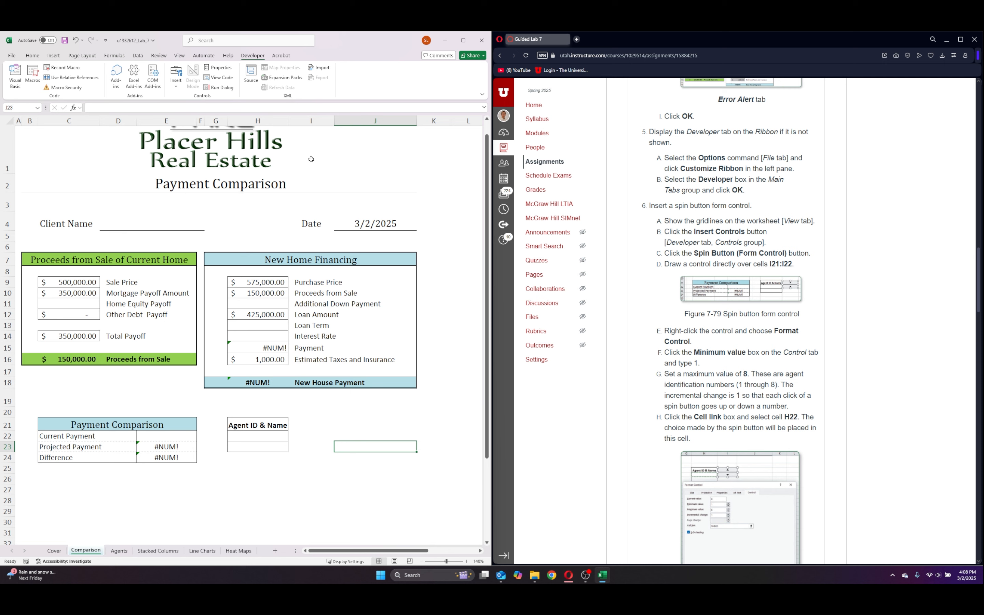
- Show the gridlines on the Comparison sheet and bring up the Developer commands
{"action": "left_click", "coordinate": [180, 58]}
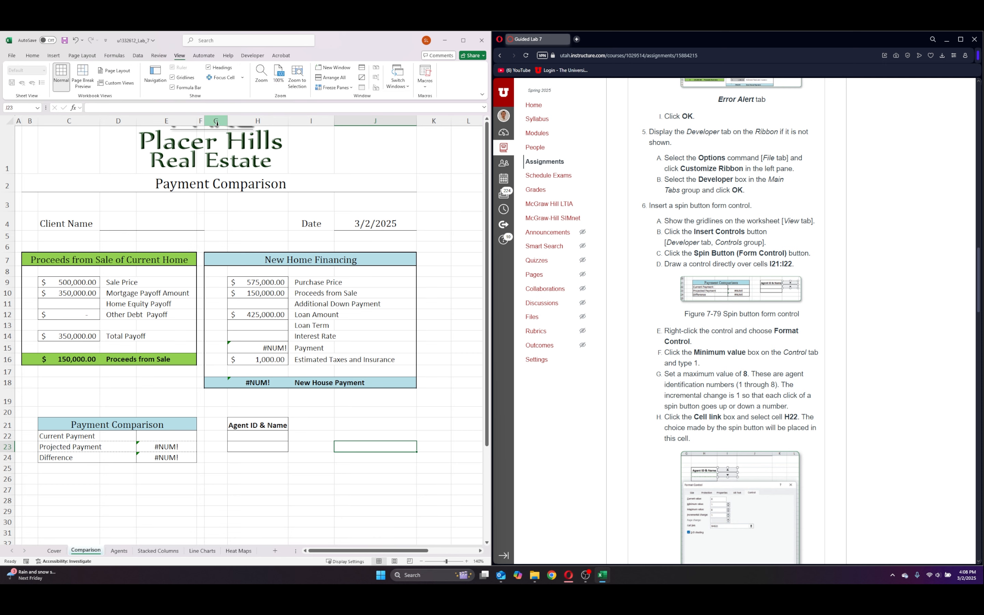
{"action": "left_click", "coordinate": [244, 56]}
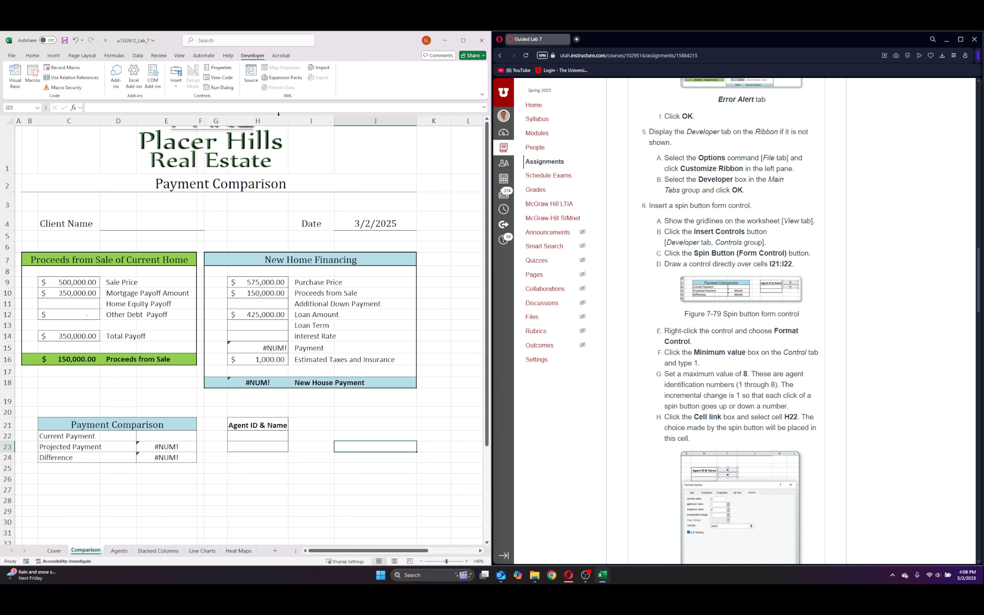
- Insert a spin button form control drawn over cells I21:I22 on the Comparison sheet
{"action": "left_click", "coordinate": [254, 397]}
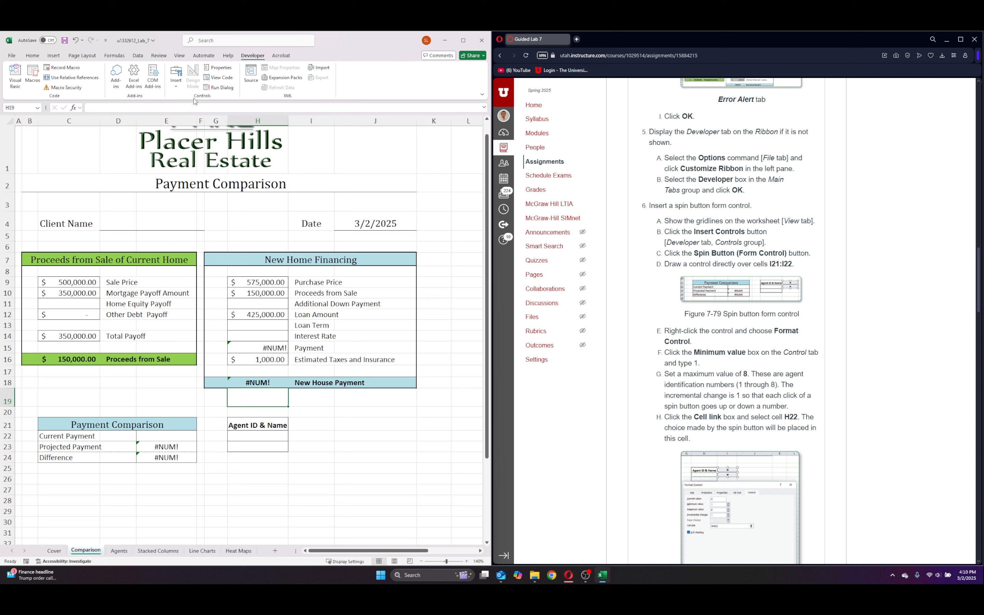
{"action": "left_click", "coordinate": [176, 79]}
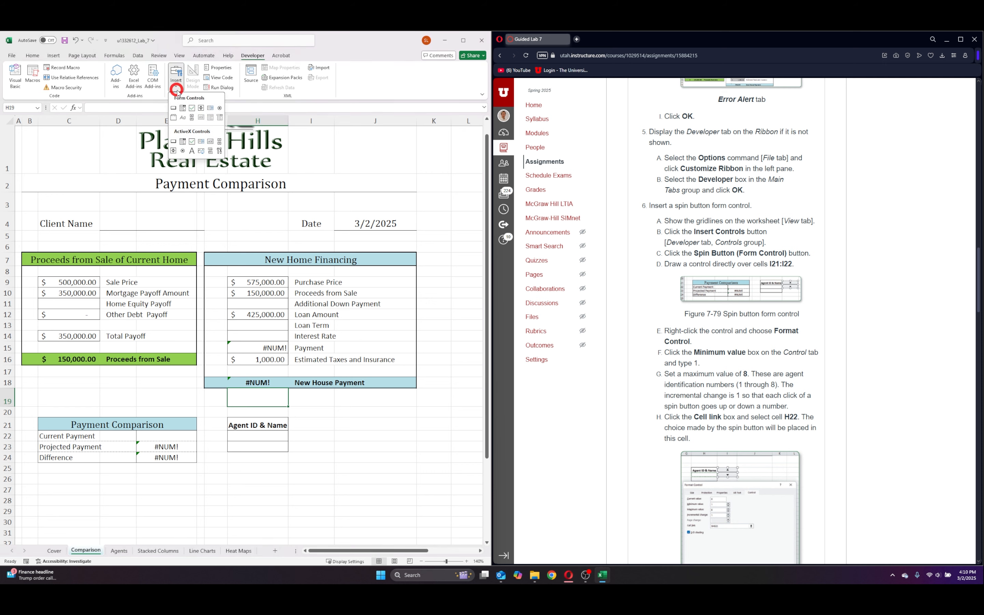
{"action": "left_click", "coordinate": [202, 108]}
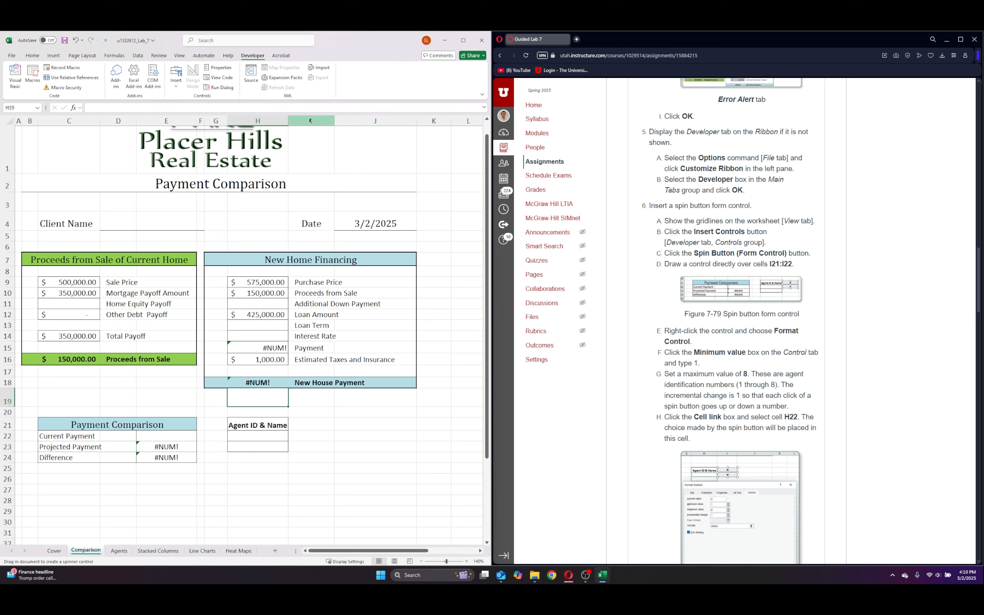
{"action": "mouse_move", "coordinate": [291, 421]}
{"action": "left_mouse_down"}
{"action": "mouse_move", "coordinate": [341, 468]}
{"action": "mouse_move", "coordinate": [334, 439]}
{"action": "left_mouse_up"}
{"action": "left_click", "coordinate": [380, 432]}
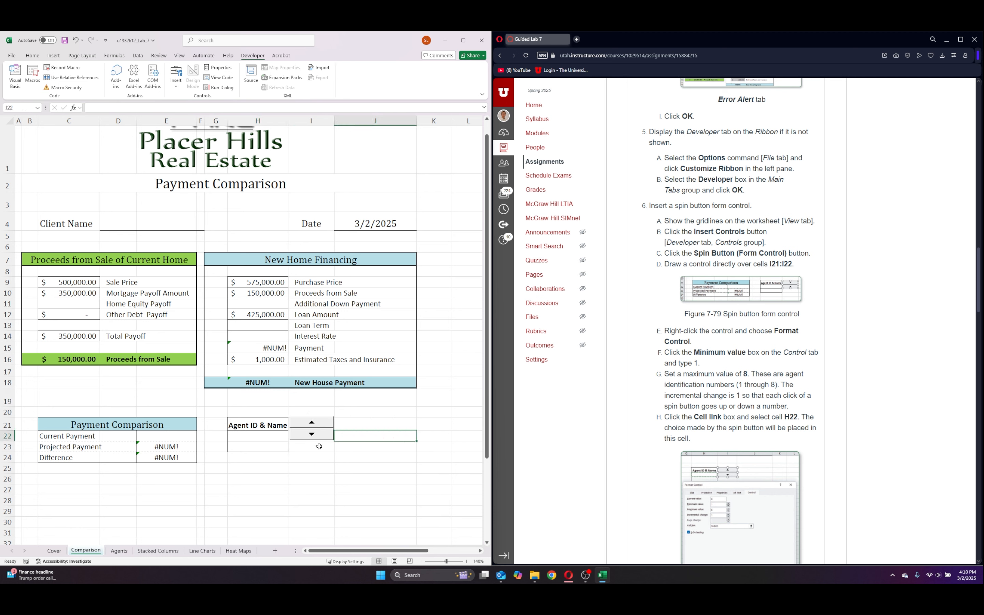
- Bring up the format settings of the spin button over I21:I22 and set its minimum value to 1
{"action": "right_click", "coordinate": [318, 434]}
{"action": "left_click", "coordinate": [372, 394]}
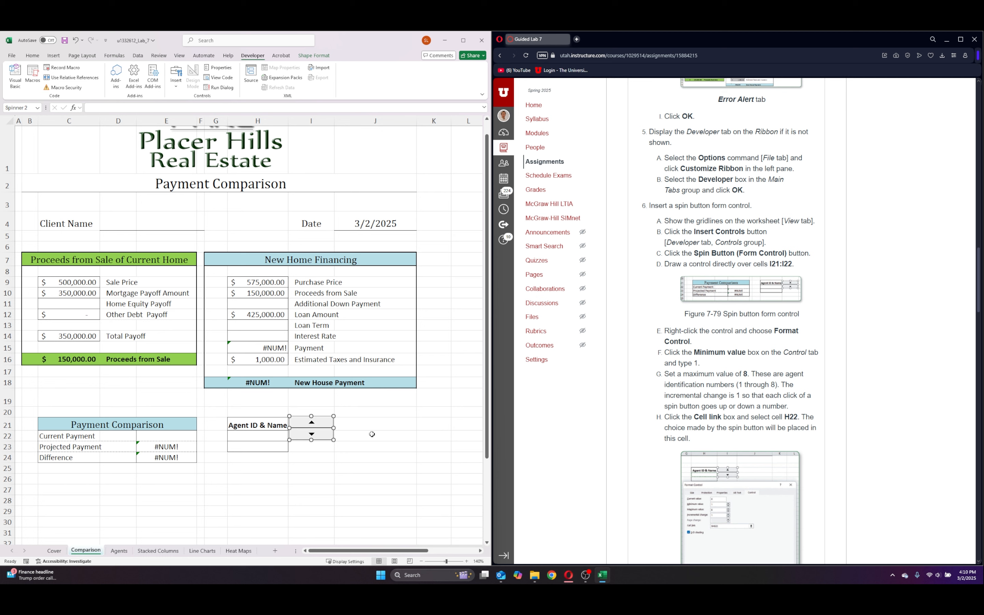
{"action": "right_click", "coordinate": [316, 434]}
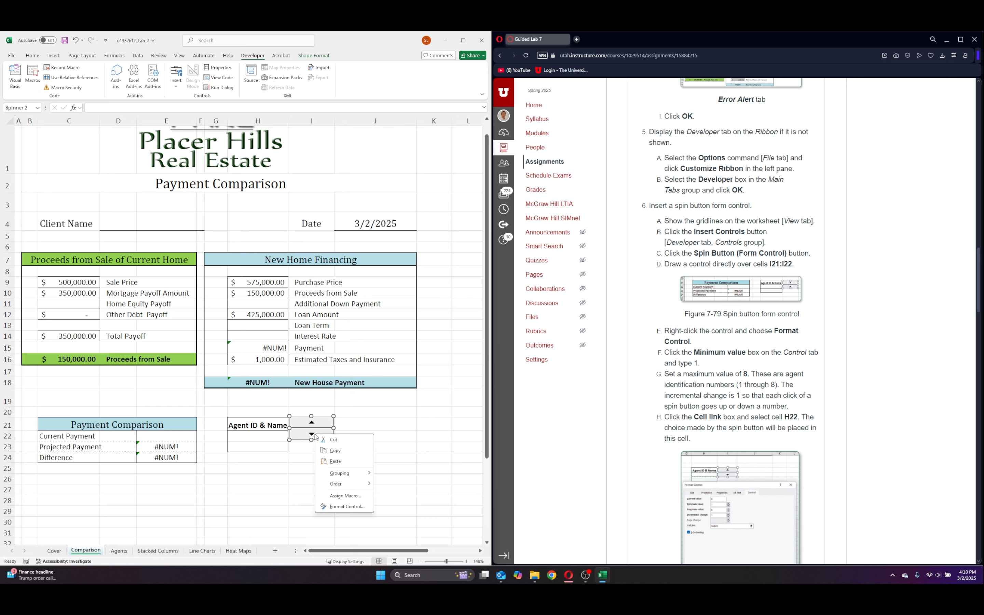
{"action": "left_click", "coordinate": [336, 507]}
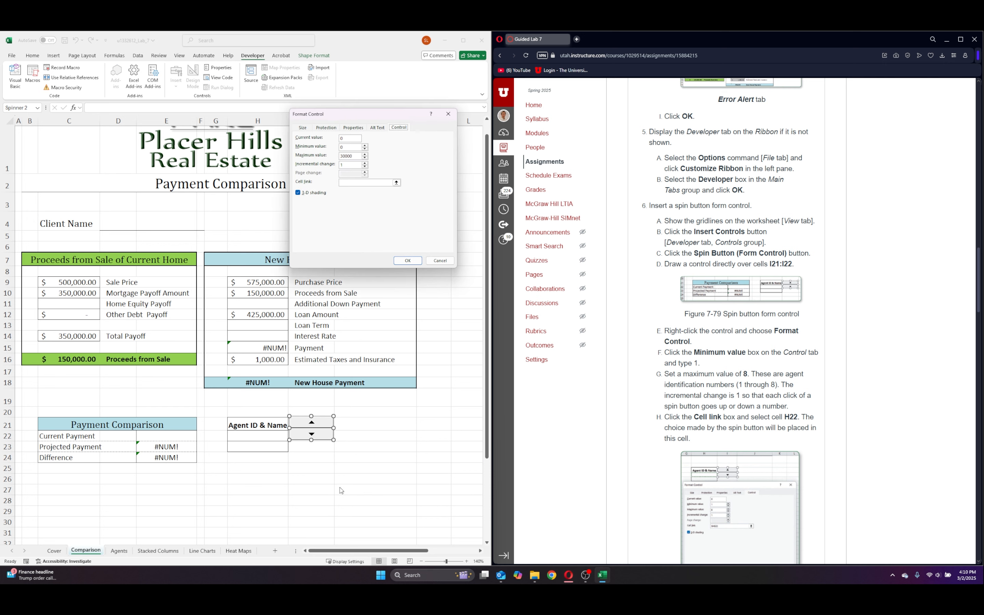
{"action": "left_click_drag", "start_coordinate": [359, 115], "coordinate": [357, 227]}
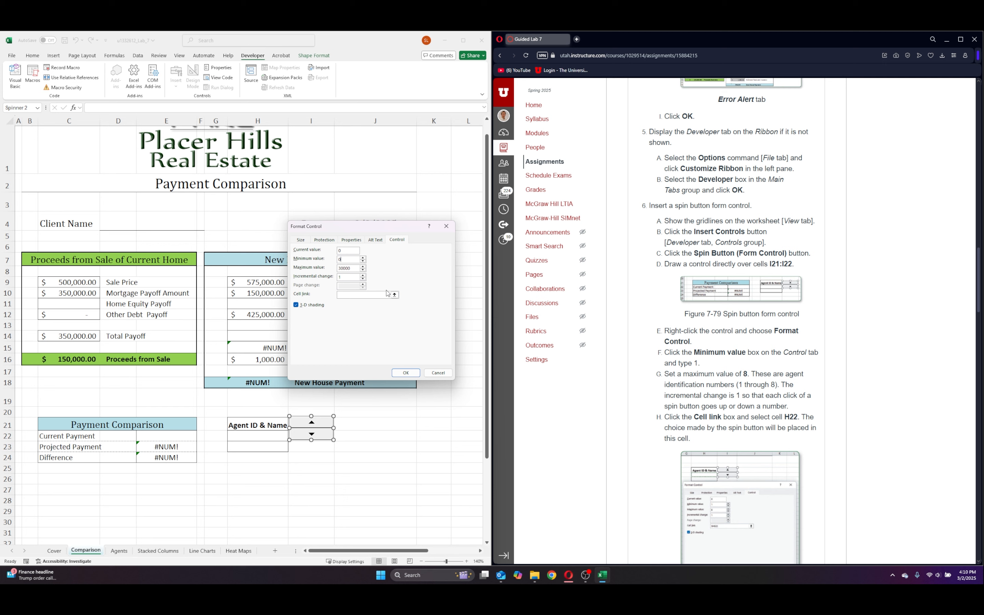
{"action": "key", "text": "BackSpace"}
{"action": "type", "text": "1"}
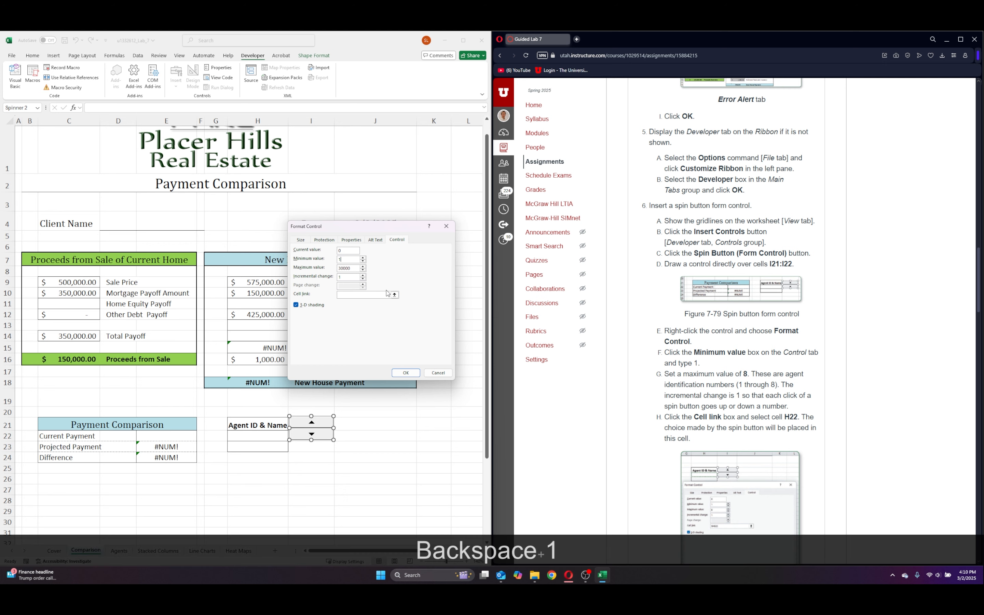
- Set the spin button's maximum value to 8
{"action": "left_click", "coordinate": [352, 269]}
{"action": "key", "text": "BackSpace"}
{"action": "key", "text": "BackSpace"}
{"action": "key", "text": "BackSpace"}
{"action": "key", "text": "BackSpace"}
{"action": "key", "text": "BackSpace"}
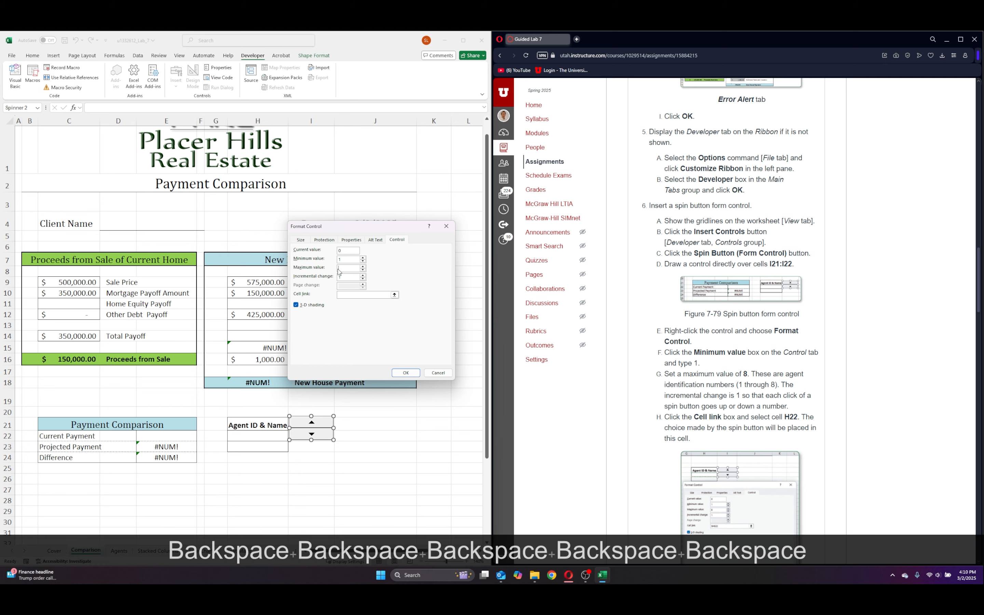
{"action": "key", "text": "BackSpace"}
{"action": "type", "text": "8"}
- Link the spin button to cell H22, apply the control settings, and deselect the control
{"action": "left_click", "coordinate": [344, 295]}
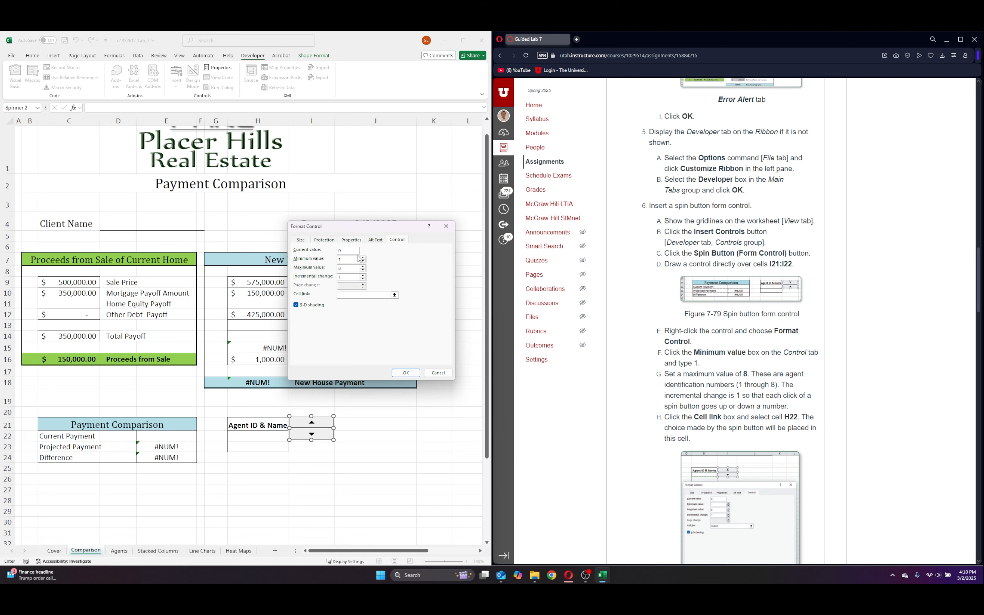
{"action": "left_click", "coordinate": [258, 435]}
{"action": "scroll", "coordinate": [769, 446], "scroll_direction": "down", "scroll_amount": 5}
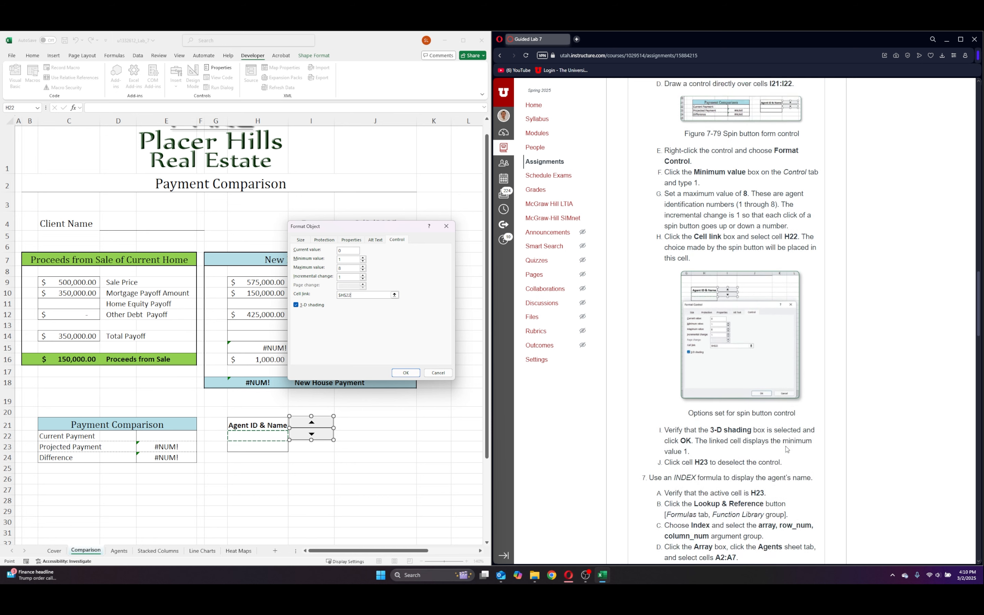
{"action": "left_click", "coordinate": [406, 373]}
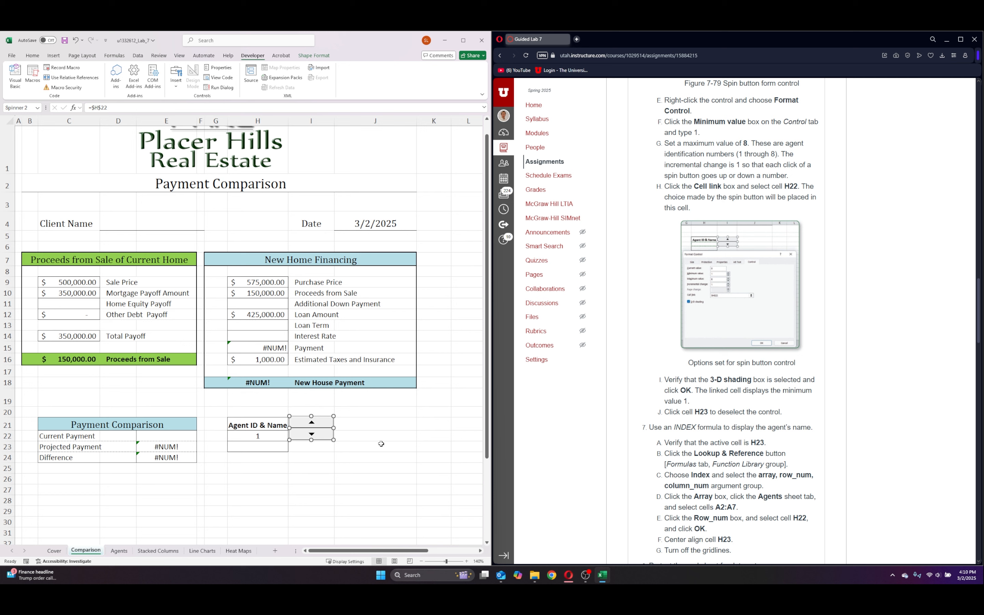
{"action": "left_click", "coordinate": [357, 455]}
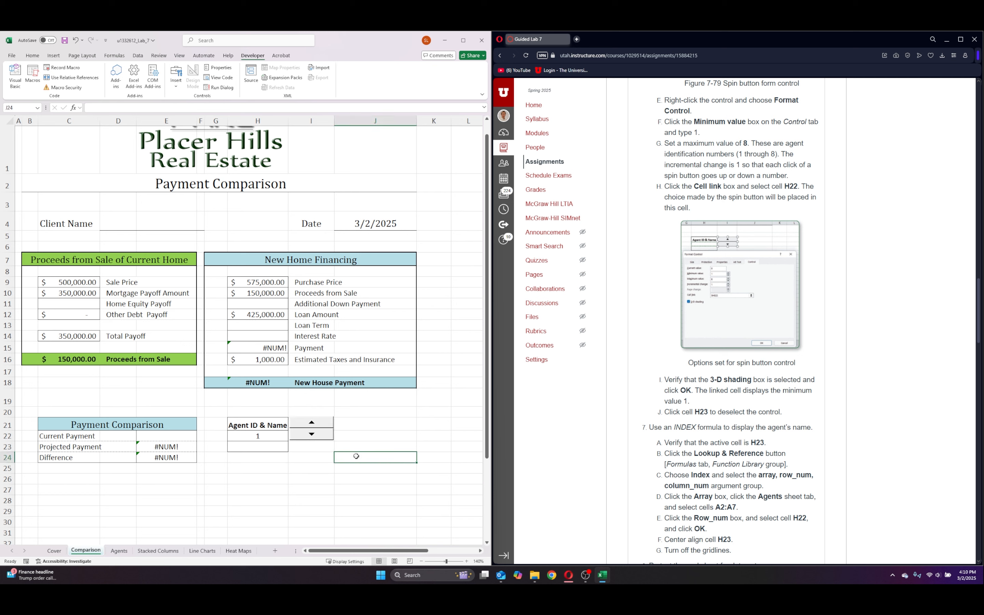
- Test the spin button by stepping the agent ID in H22 up to 3
{"action": "left_click", "coordinate": [312, 440]}
{"action": "left_click", "coordinate": [312, 423]}
{"action": "left_click", "coordinate": [312, 423]}
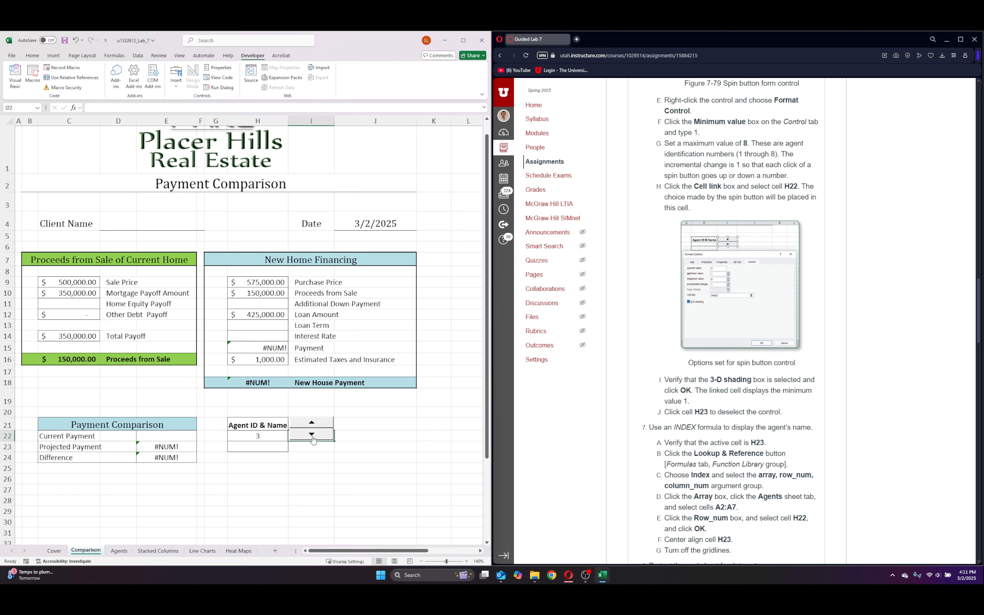
{"action": "left_click", "coordinate": [436, 502]}
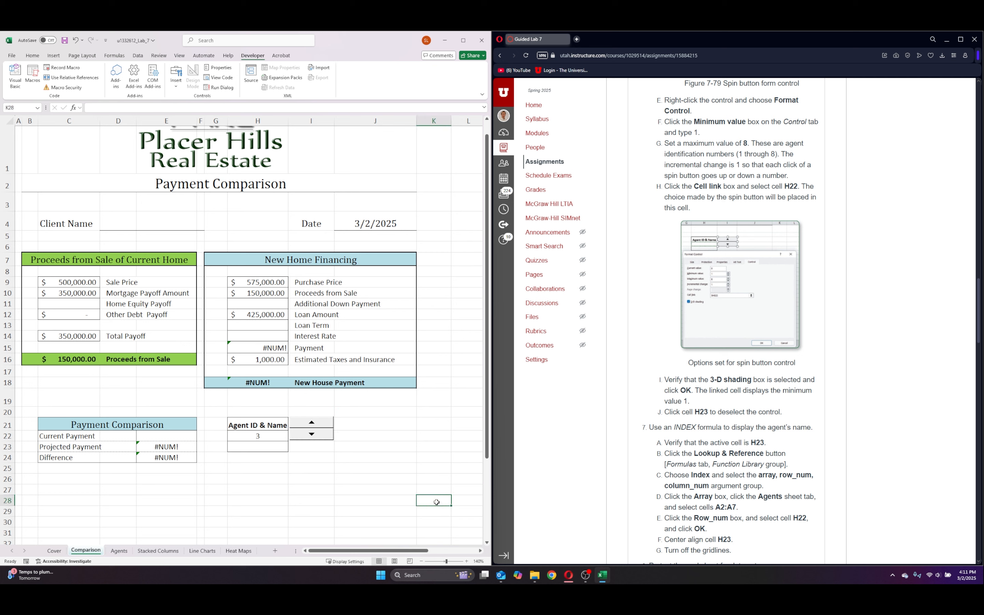
- Start an INDEX function in cell H23 using the array, row_num, column_num argument list
{"action": "left_click", "coordinate": [249, 446]}
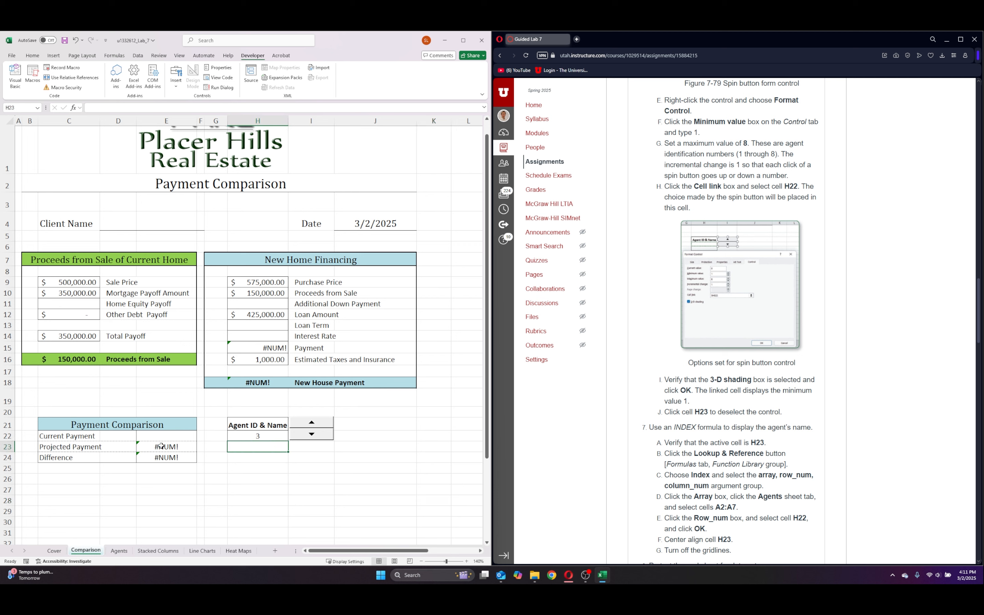
{"action": "scroll", "coordinate": [677, 440], "scroll_direction": "down", "scroll_amount": 6}
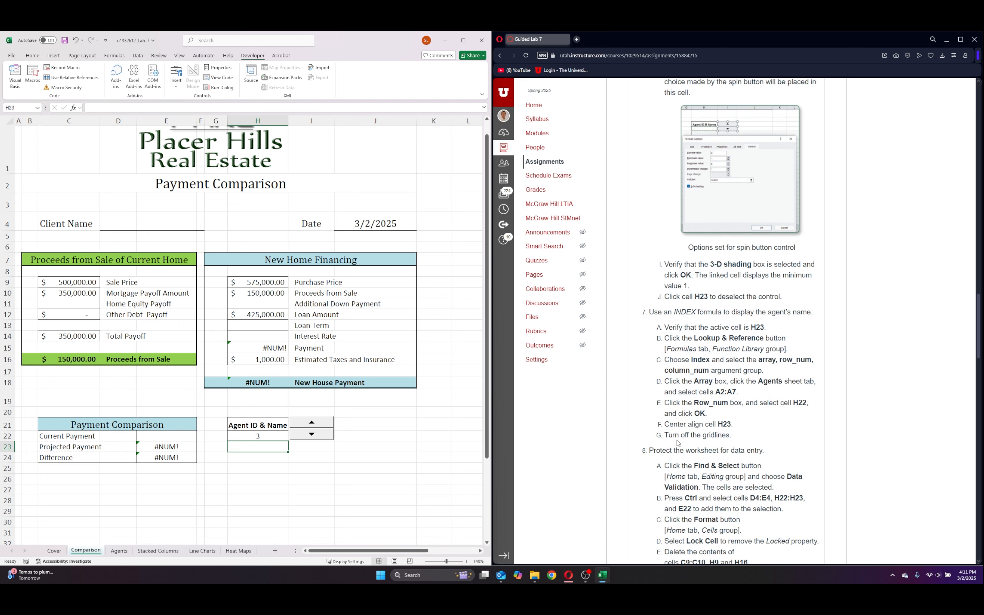
{"action": "scroll", "coordinate": [677, 440], "scroll_direction": "down", "scroll_amount": 2}
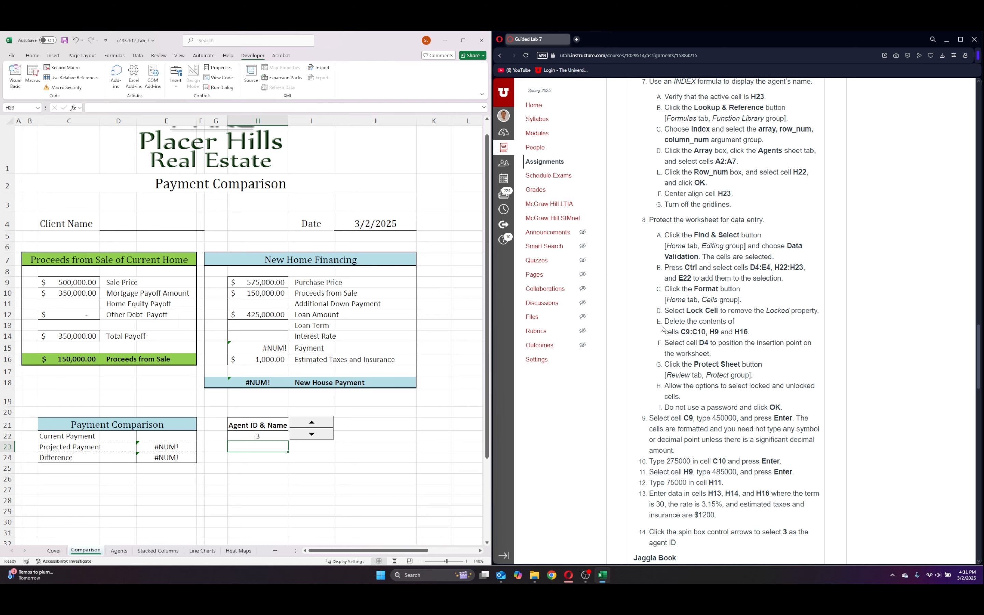
{"action": "scroll", "coordinate": [663, 330], "scroll_direction": "up", "scroll_amount": 1}
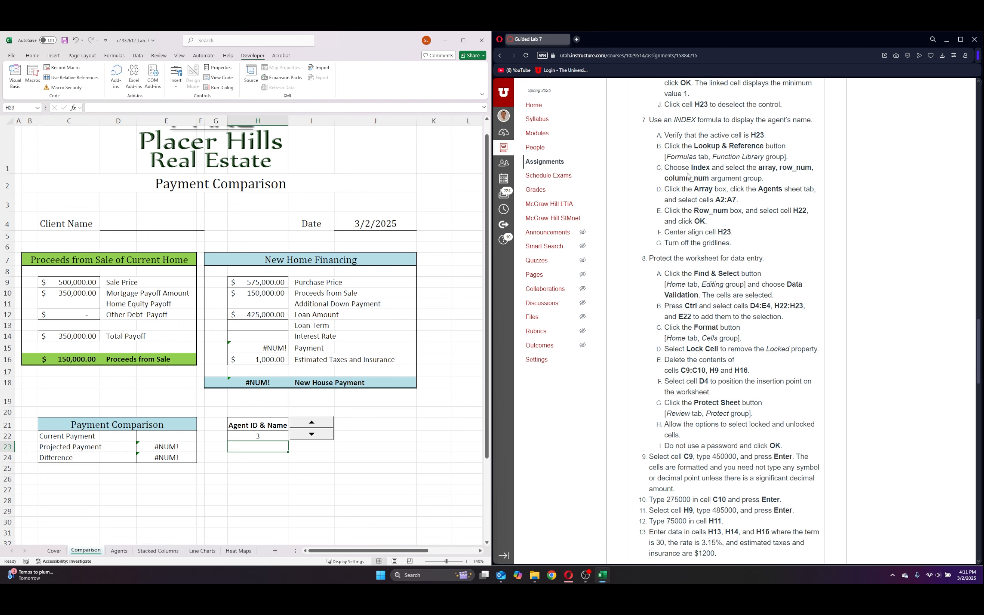
{"action": "left_click", "coordinate": [119, 56]}
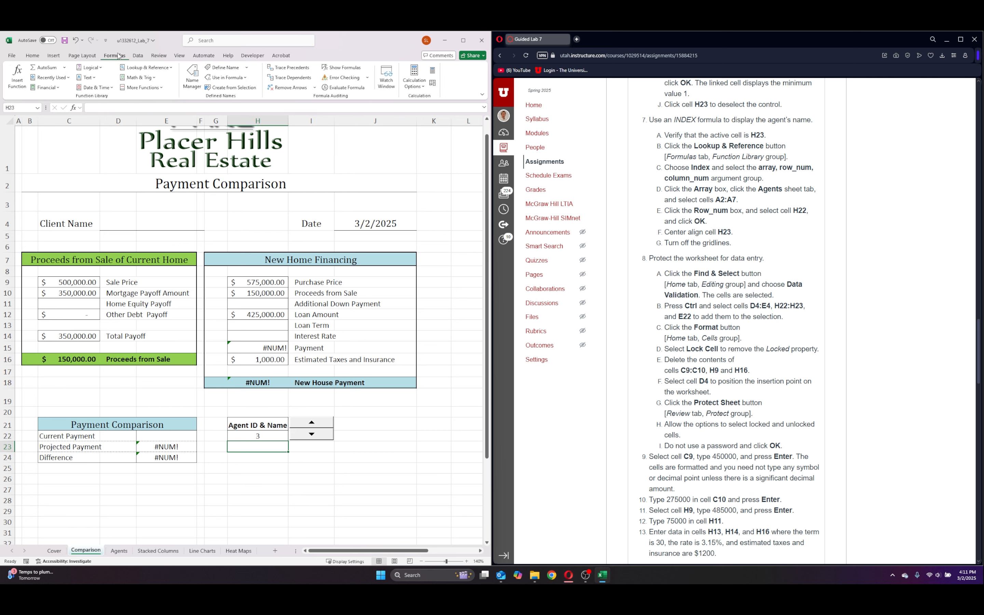
{"action": "left_click", "coordinate": [146, 67]}
{"action": "left_click", "coordinate": [139, 271]}
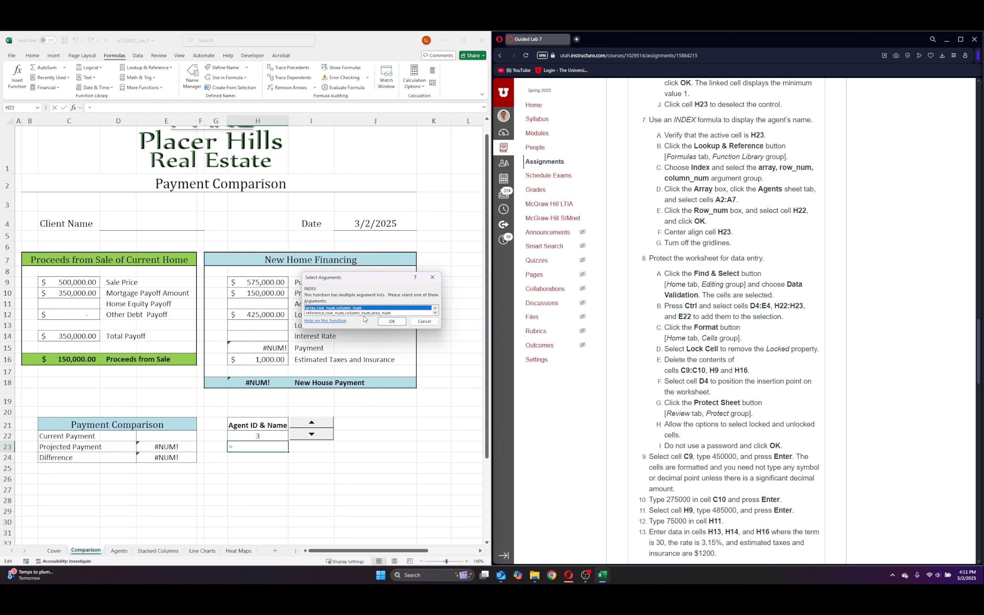
{"action": "left_click", "coordinate": [391, 321]}
{"action": "left_click_drag", "start_coordinate": [371, 253], "coordinate": [329, 139]}
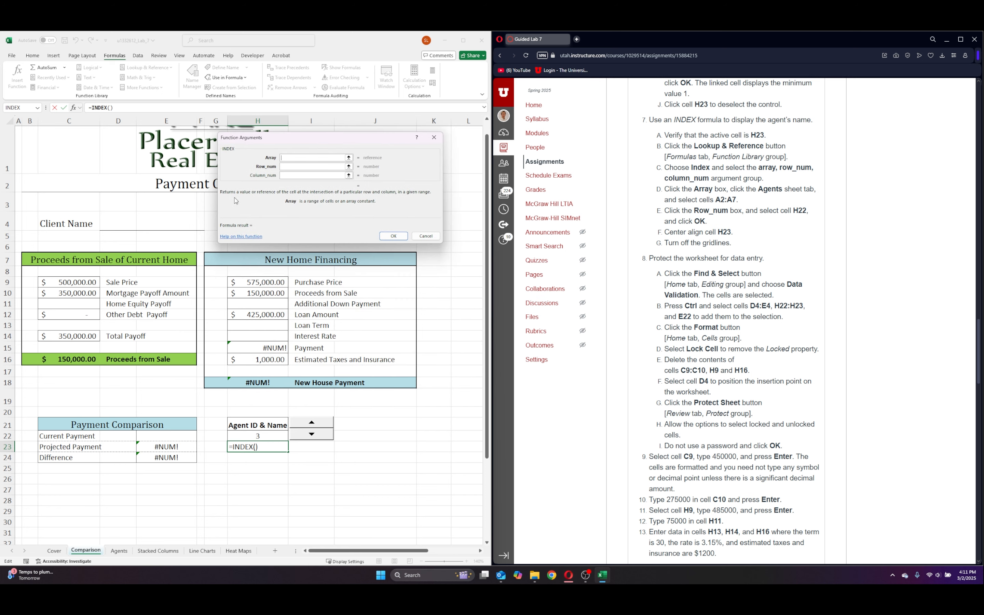
- Complete the INDEX formula with array Agents!A2:A7 and row number H22, and test it by stepping the agent ID to 4
{"action": "left_click", "coordinate": [119, 550]}
{"action": "left_click", "coordinate": [28, 139]}
{"action": "left_click_drag", "start_coordinate": [28, 138], "coordinate": [33, 189]}
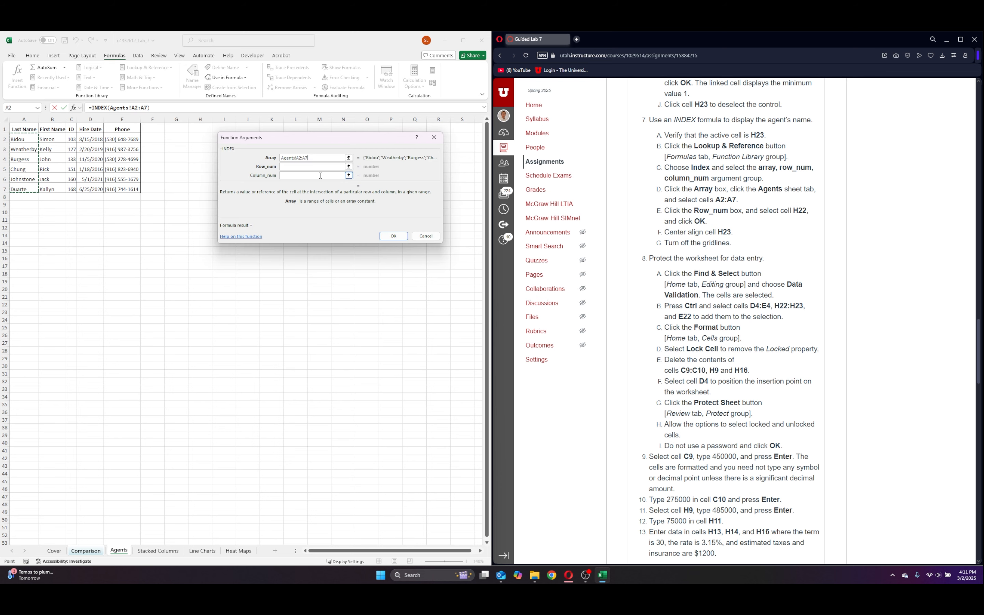
{"action": "left_click", "coordinate": [303, 166]}
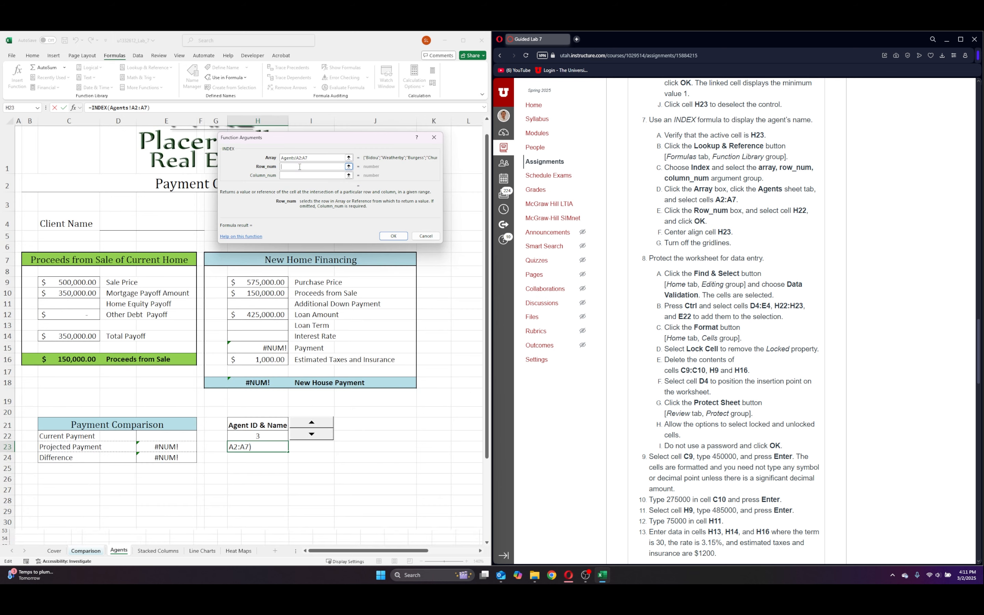
{"action": "left_click", "coordinate": [255, 435]}
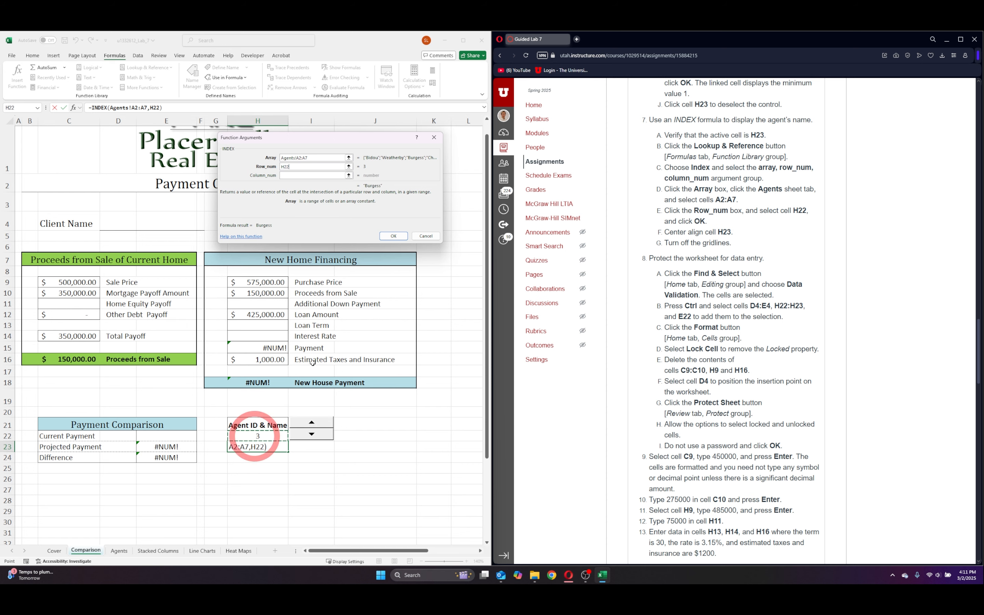
{"action": "left_click", "coordinate": [393, 237]}
{"action": "left_click", "coordinate": [374, 479]}
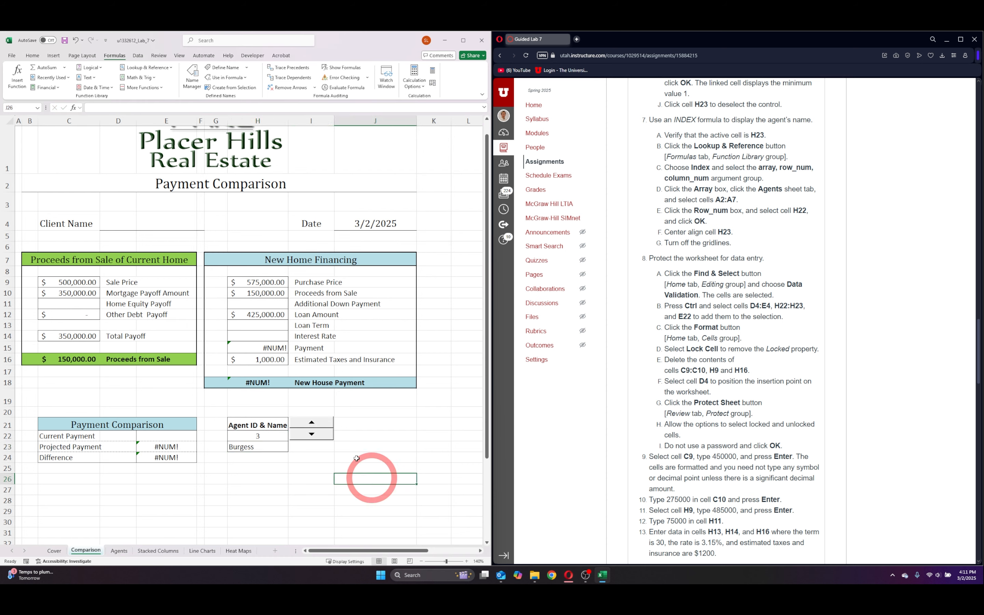
{"action": "left_click", "coordinate": [312, 439]}
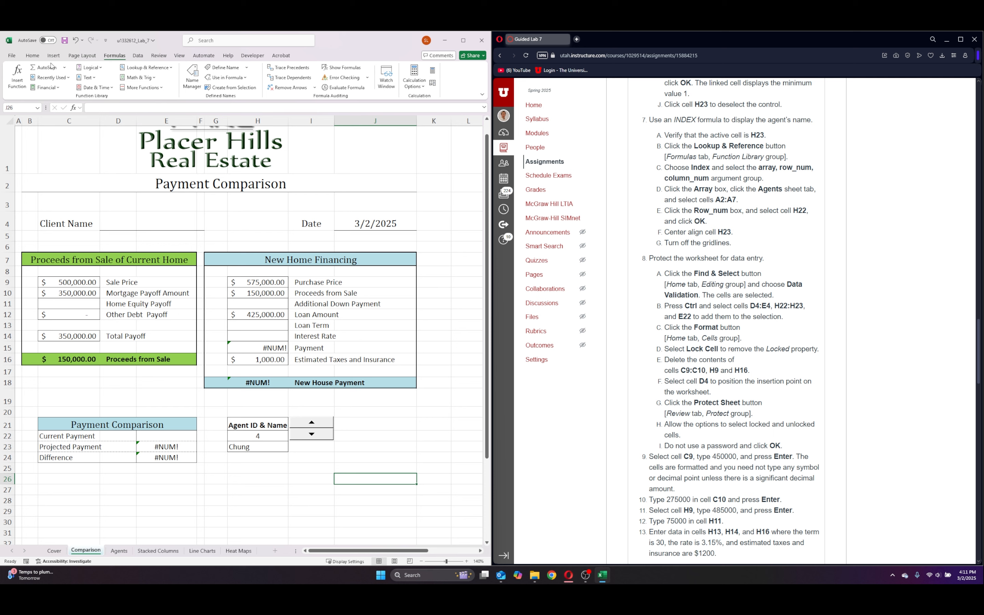
- Select all cells that have data validation on the Comparison sheet using Go To Special
{"action": "left_click", "coordinate": [32, 55]}
{"action": "left_click", "coordinate": [306, 77]}
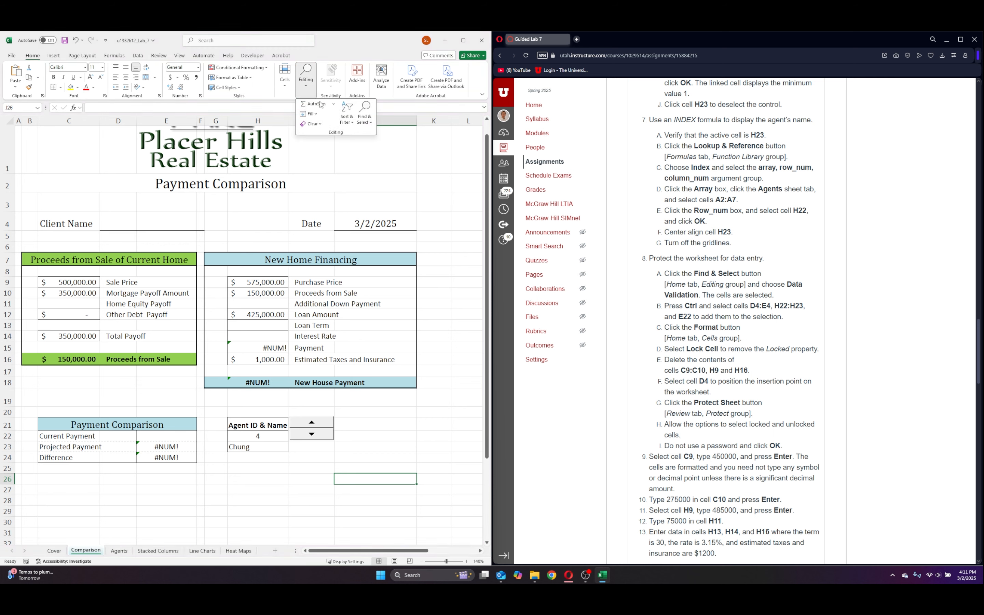
{"action": "left_click", "coordinate": [364, 116]}
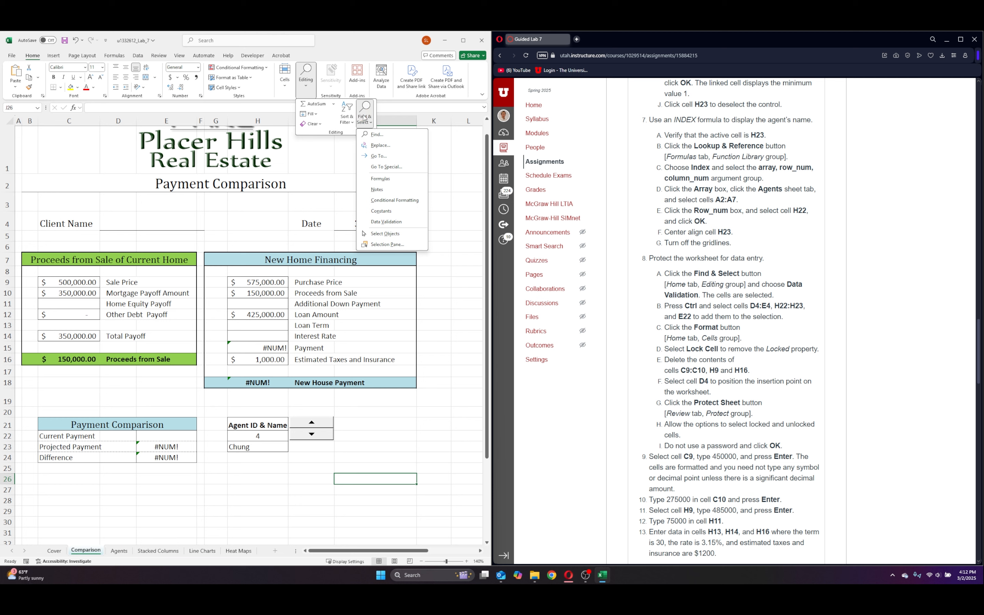
{"action": "left_click", "coordinate": [389, 167]}
{"action": "left_click", "coordinate": [336, 215]}
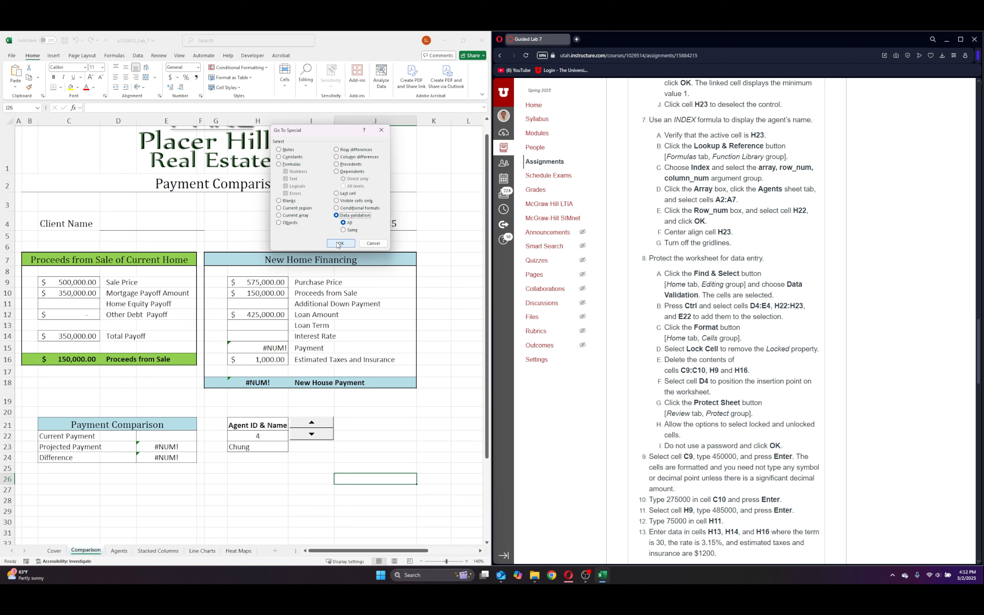
{"action": "left_click", "coordinate": [339, 243]}
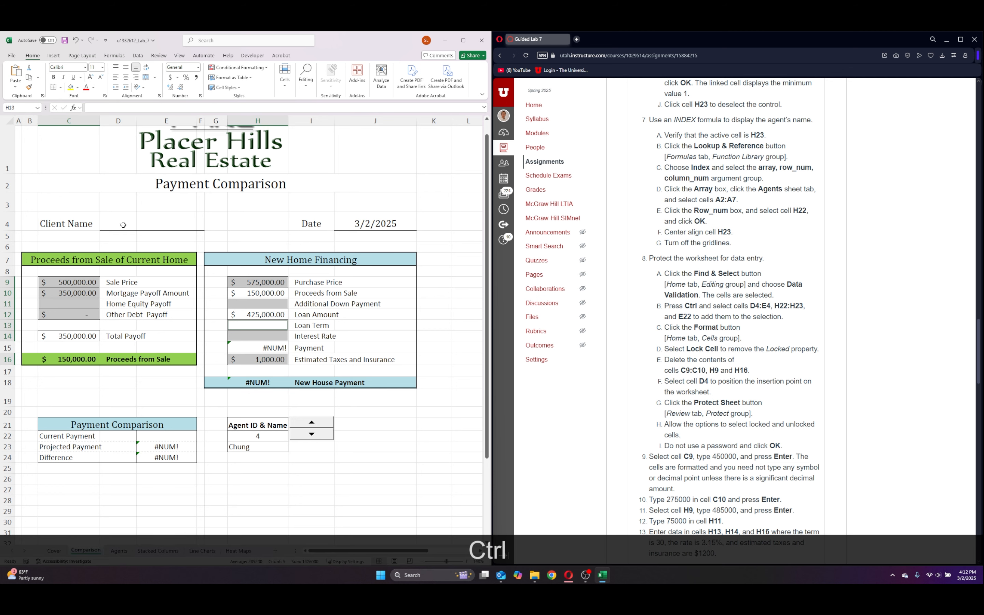
- Add cells D4:E4, H22:H23 and E22 to the current selection of validated cells
{"action": "left_click_drag", "start_coordinate": [124, 225], "coordinate": [166, 219]}
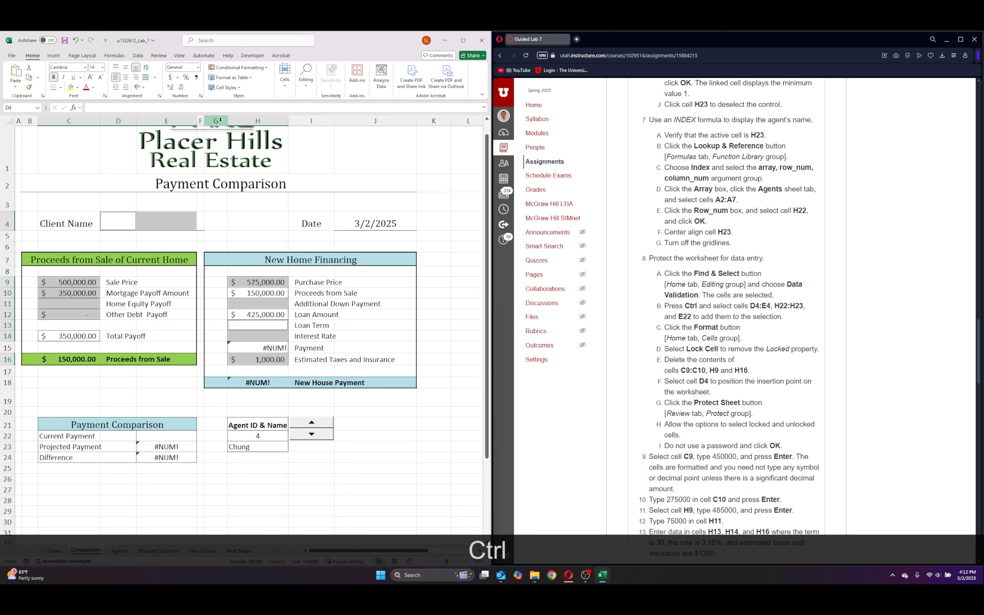
{"action": "left_click_drag", "start_coordinate": [257, 435], "coordinate": [248, 447]}
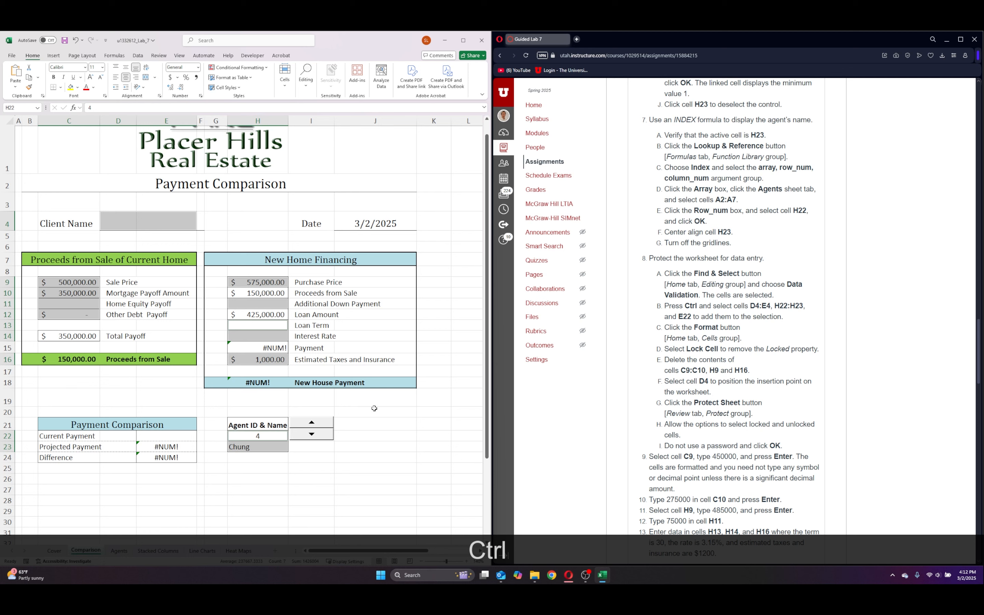
{"action": "left_click", "coordinate": [158, 435], "text": "ctrl"}
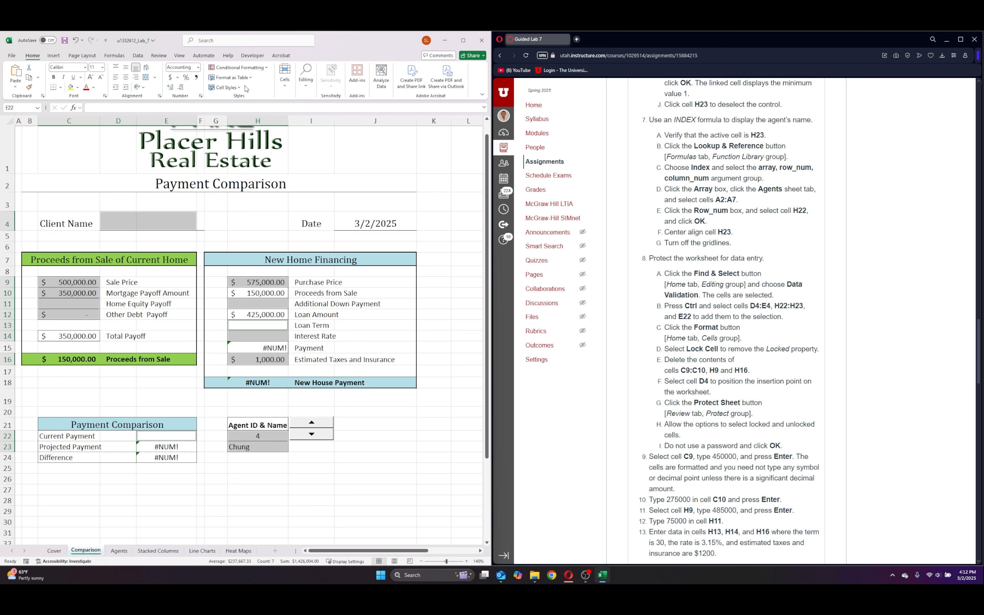
- Remove the Locked property from the selected input cells on the Comparison sheet and recheck the Lock Cell setting
{"action": "left_click", "coordinate": [286, 88]}
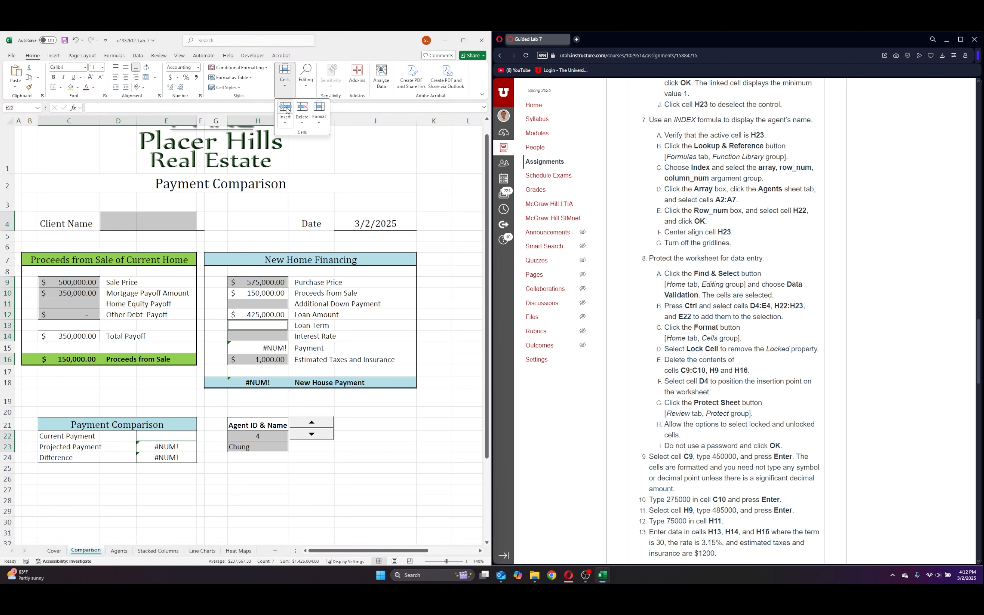
{"action": "left_click", "coordinate": [319, 122]}
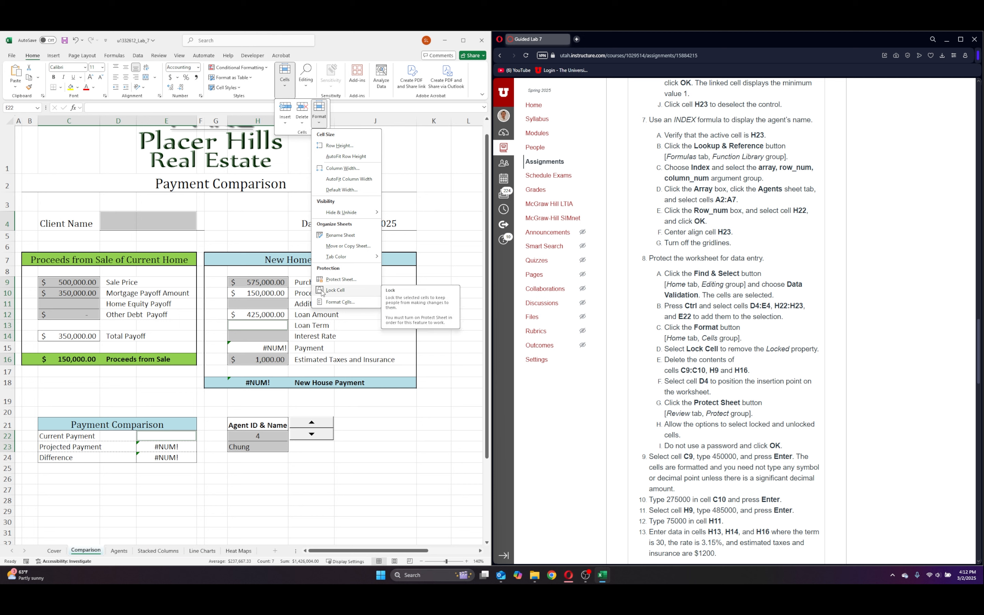
{"action": "left_click", "coordinate": [335, 290]}
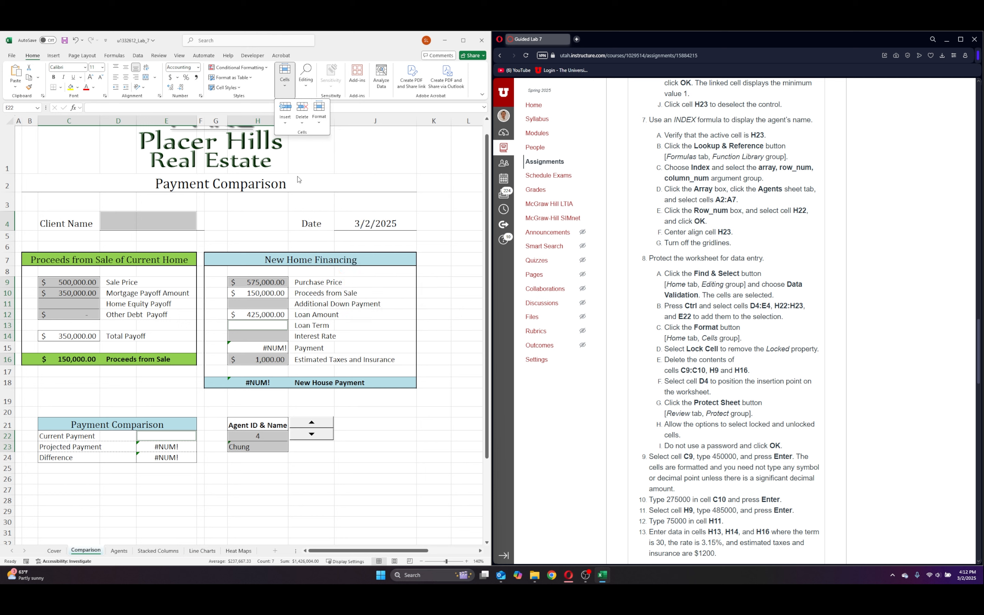
{"action": "left_click", "coordinate": [319, 111]}
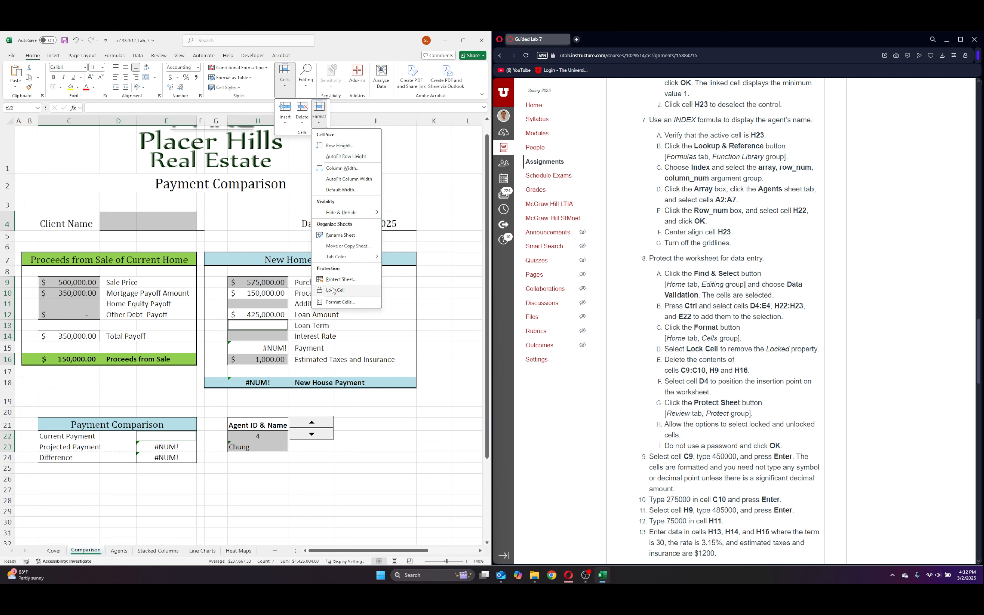
{"action": "left_click", "coordinate": [439, 198]}
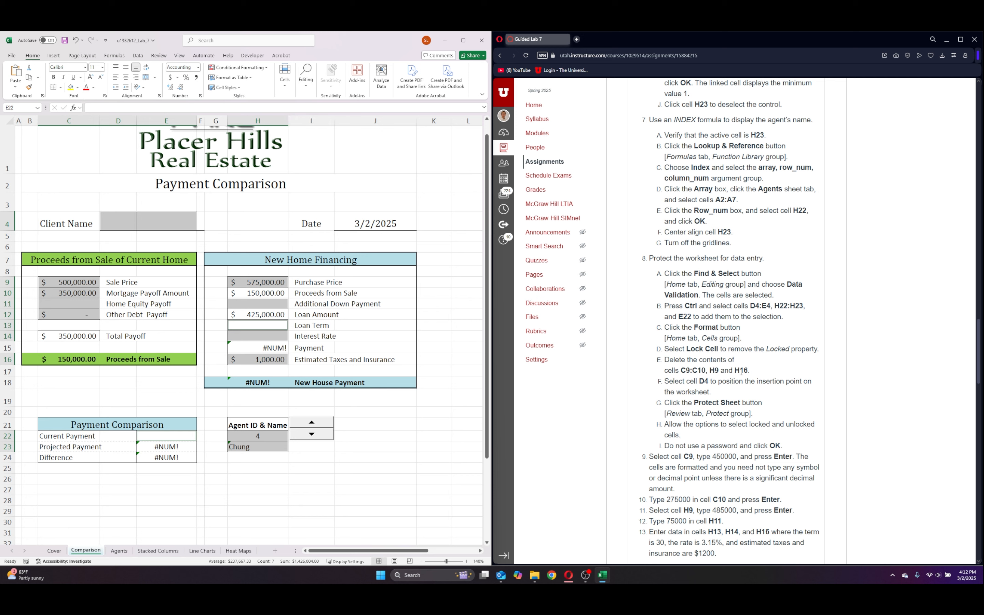
- Delete the contents of cells C9:C10, H9 and H16 on the Comparison sheet
{"action": "left_click", "coordinate": [441, 312]}
{"action": "left_click_drag", "start_coordinate": [80, 283], "coordinate": [75, 291]}
{"action": "key", "text": "Delete"}
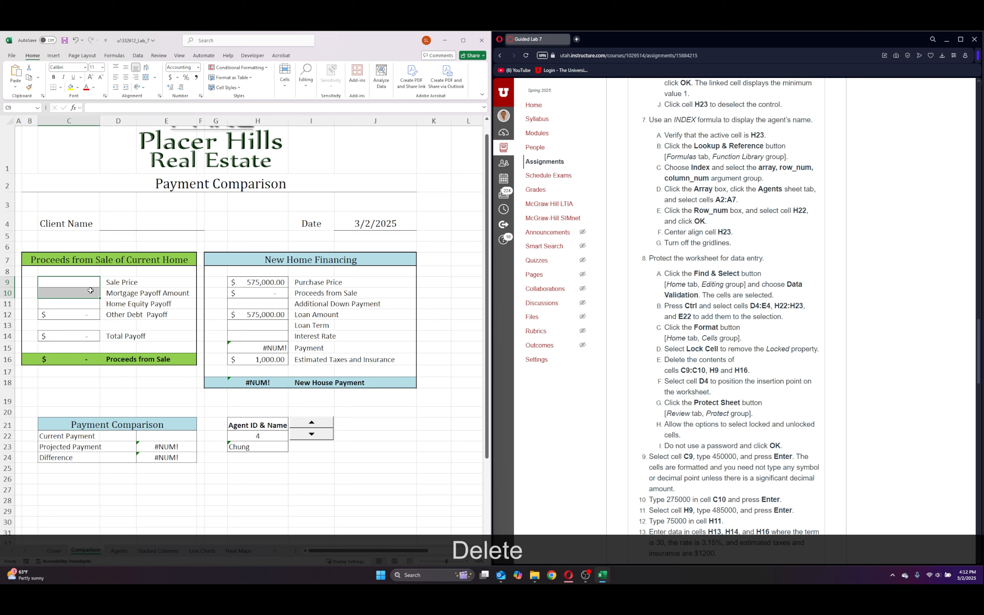
{"action": "left_click", "coordinate": [242, 282]}
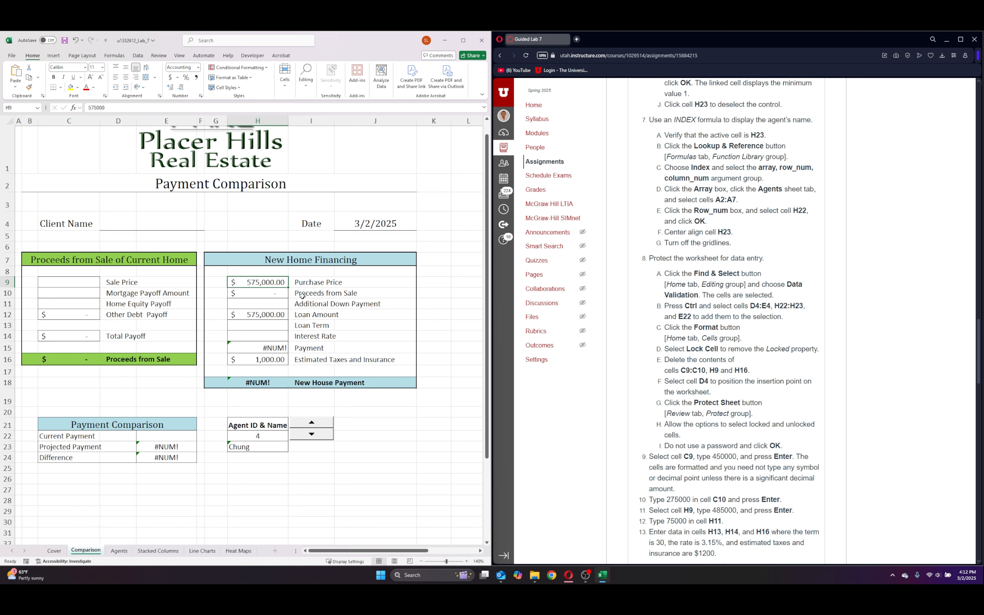
{"action": "key", "text": "Delete"}
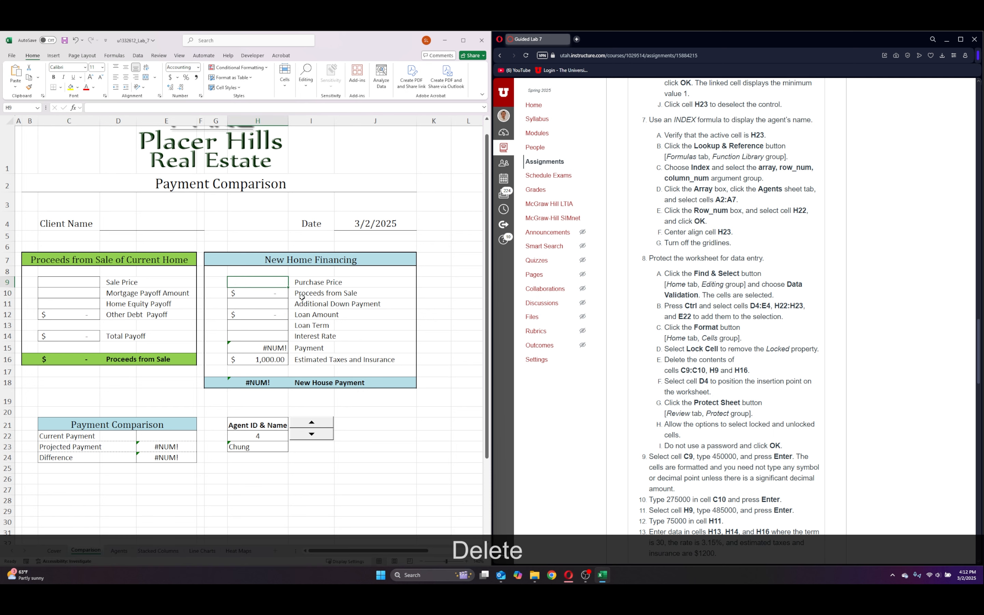
{"action": "left_click", "coordinate": [265, 348]}
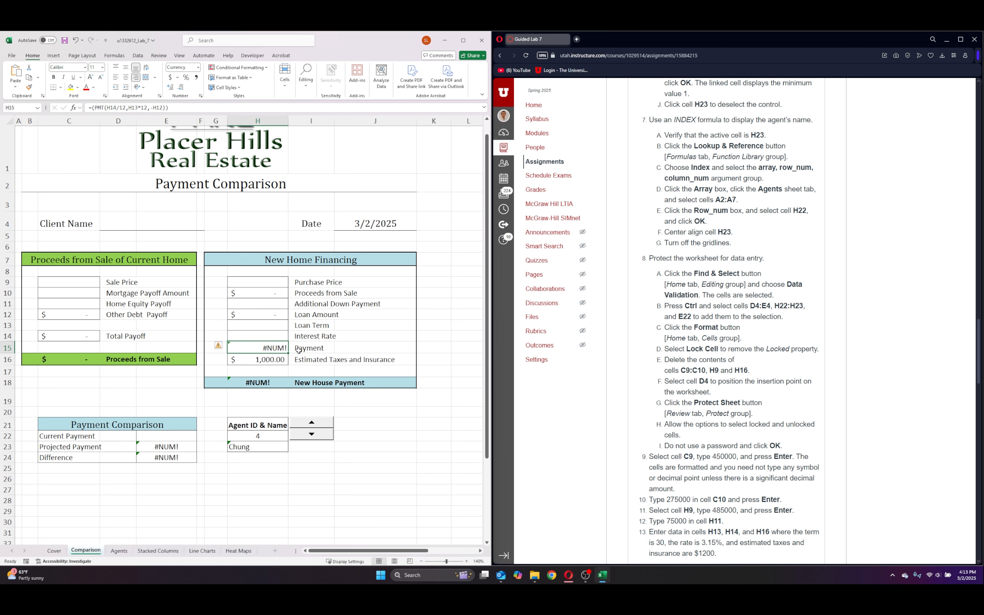
{"action": "left_click", "coordinate": [263, 358]}
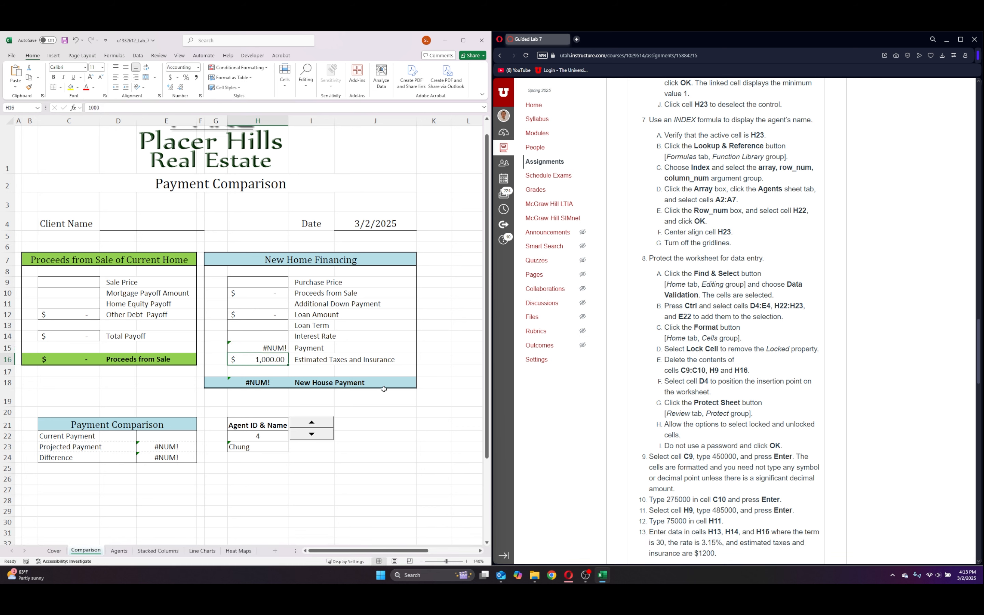
{"action": "key", "text": "Delete"}
{"action": "left_click", "coordinate": [369, 408]}
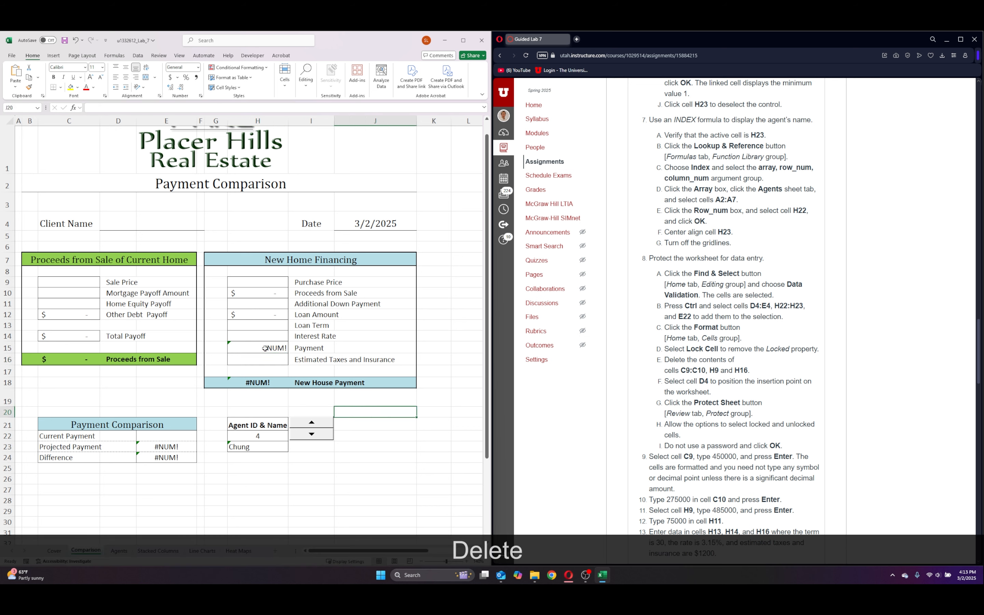
{"action": "left_click", "coordinate": [334, 401]}
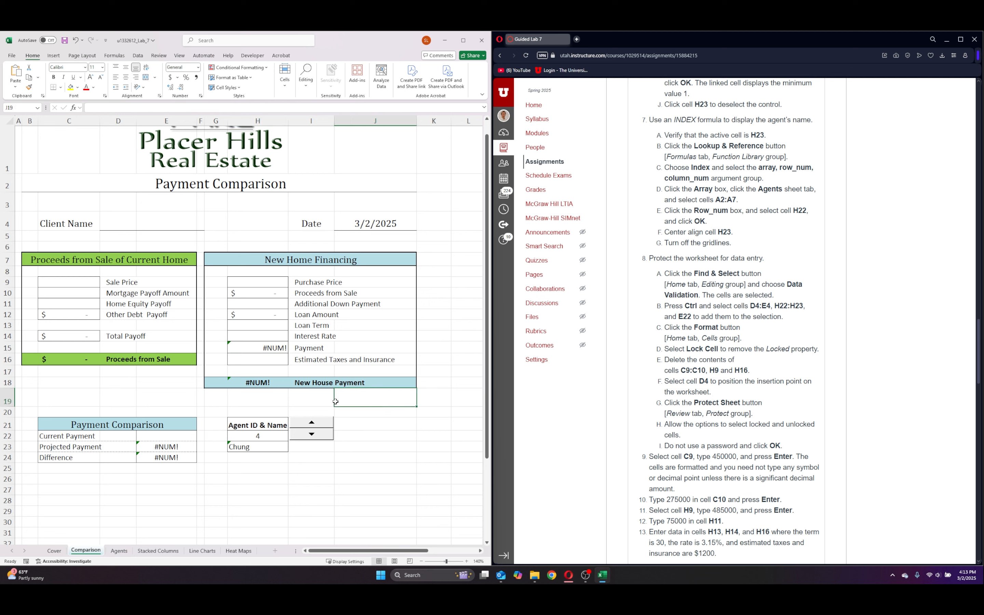
{"action": "left_click", "coordinate": [270, 359]}
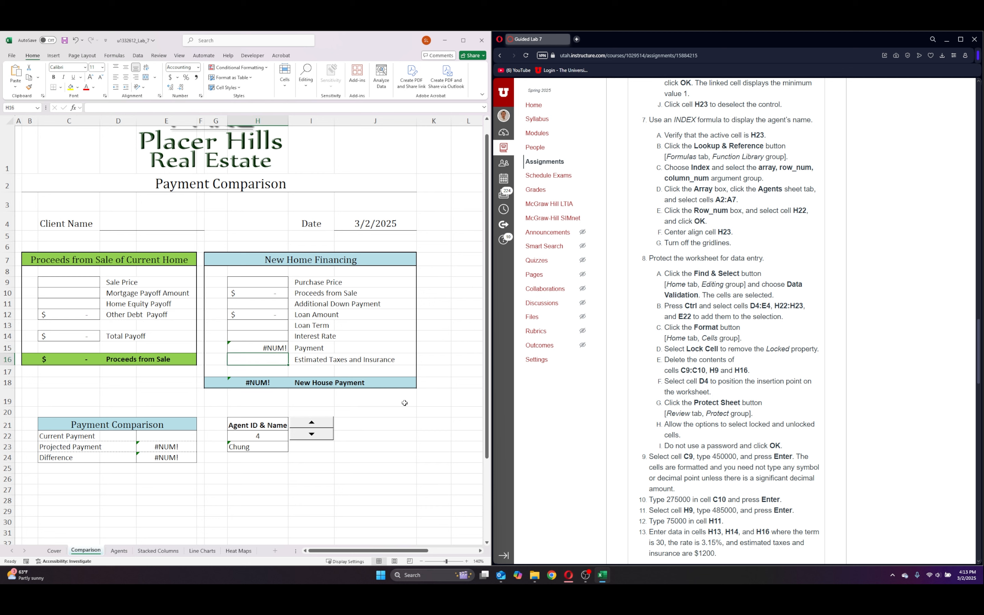
- Select cell D4 and turn off the gridlines on the Comparison sheet
{"action": "left_click", "coordinate": [120, 222]}
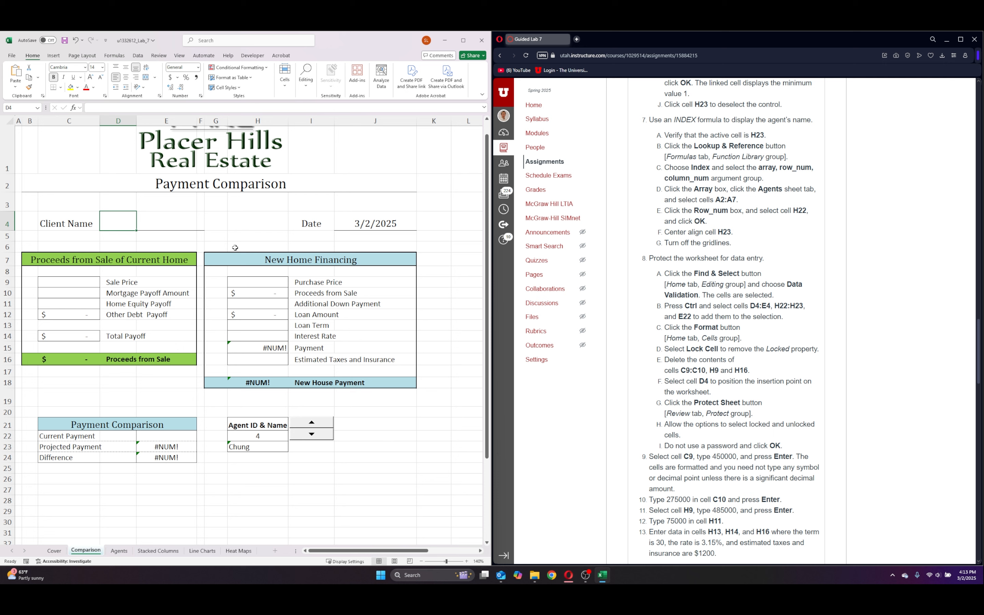
{"action": "left_click", "coordinate": [180, 56]}
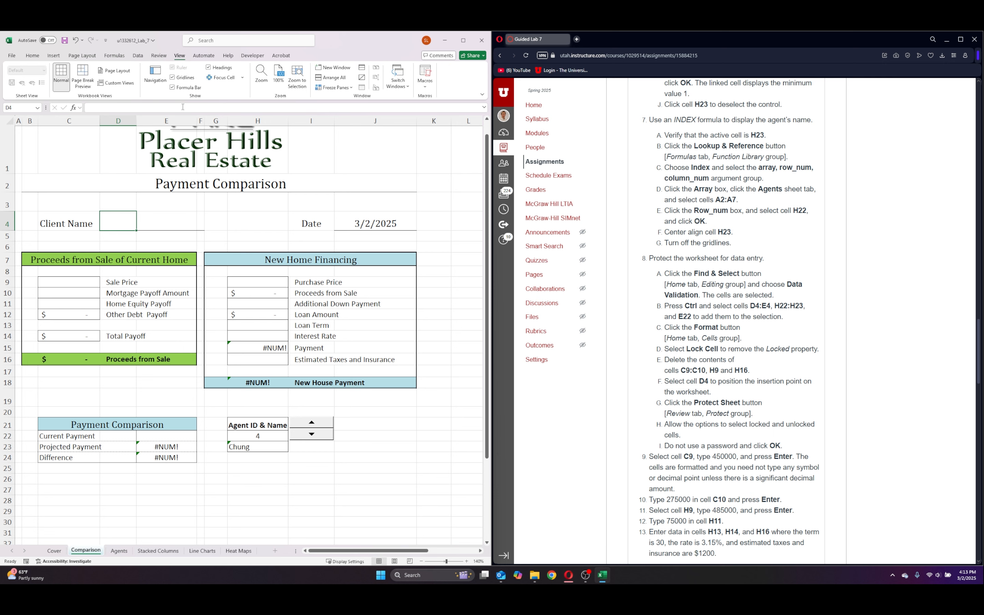
{"action": "left_click", "coordinate": [173, 78]}
{"action": "left_click", "coordinate": [424, 401]}
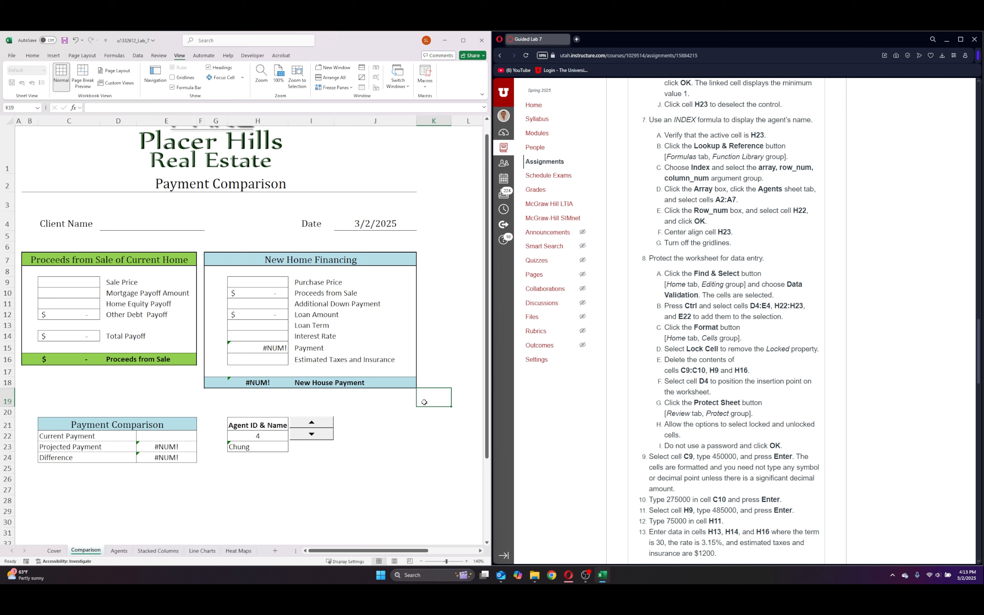
- Protect the Comparison sheet without a password, allowing selection of both locked and unlocked cells
{"action": "left_click", "coordinate": [159, 56]}
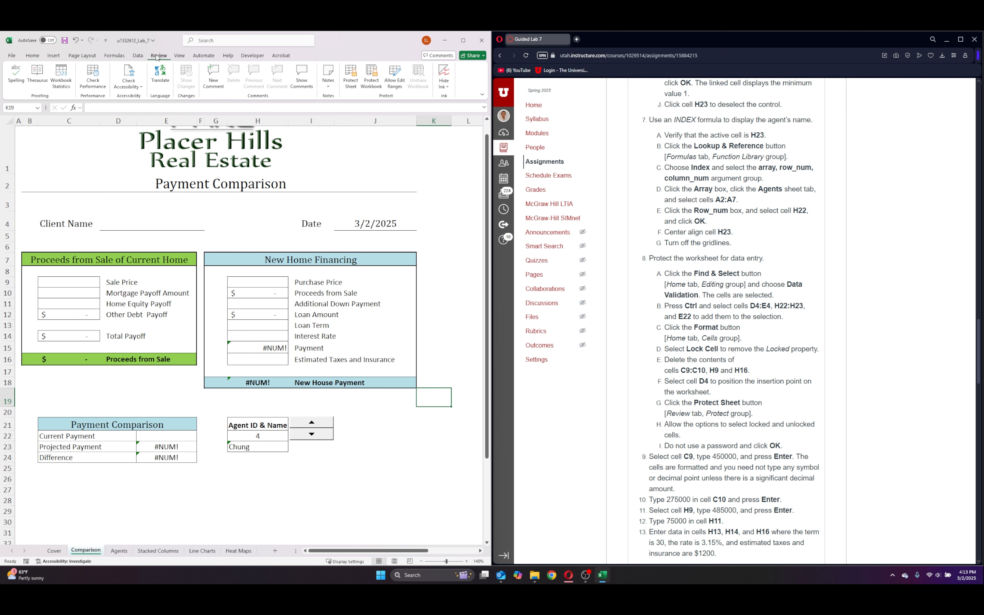
{"action": "left_click", "coordinate": [350, 79]}
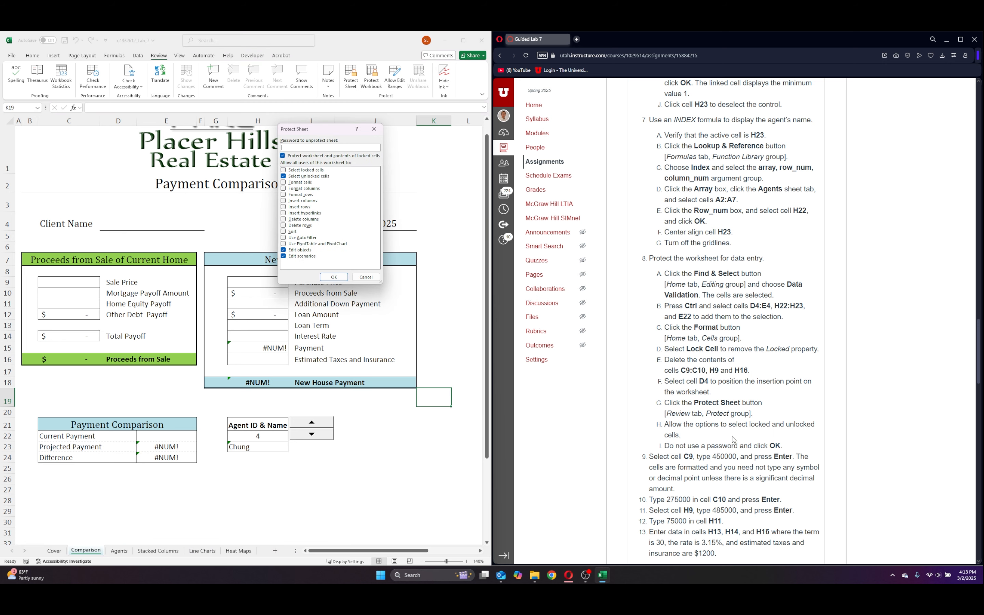
{"action": "left_click", "coordinate": [286, 170]}
{"action": "left_click", "coordinate": [333, 277]}
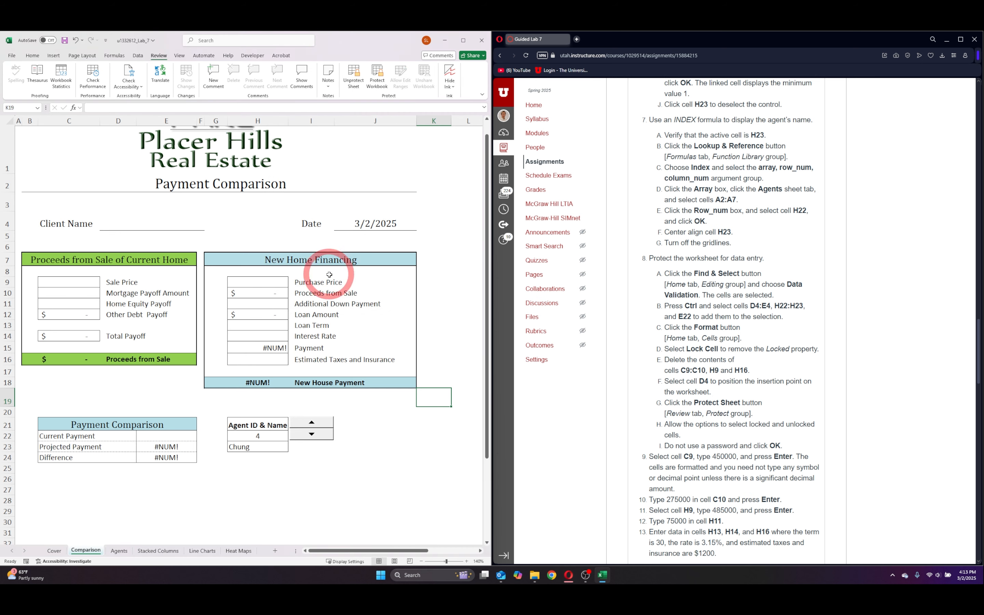
- Enter a sale price of 450000 in cell C9 and a mortgage payoff amount of 275000 in C10
{"action": "scroll", "coordinate": [576, 373], "scroll_direction": "down", "scroll_amount": 4}
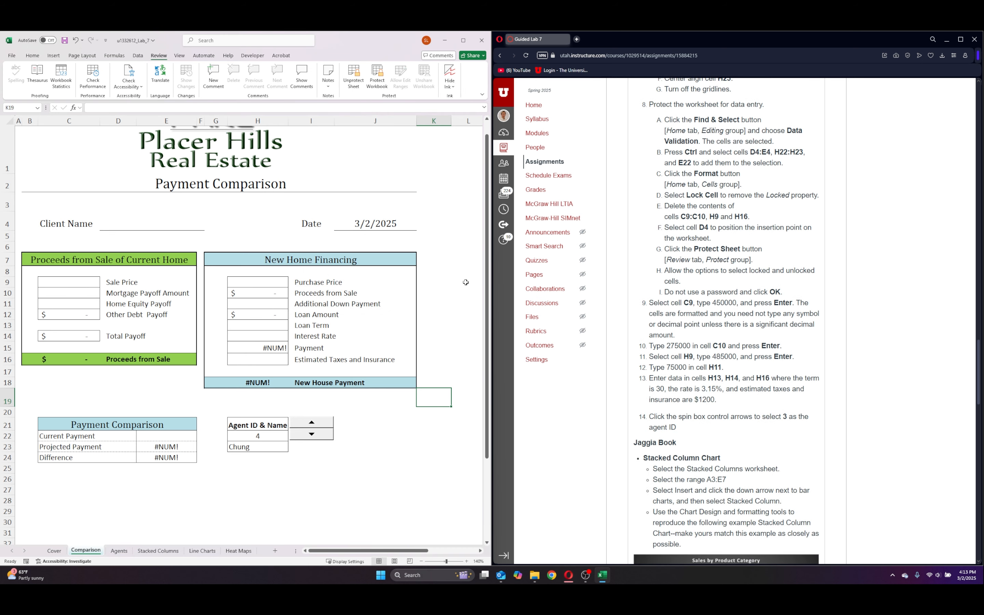
{"action": "left_click", "coordinate": [62, 281]}
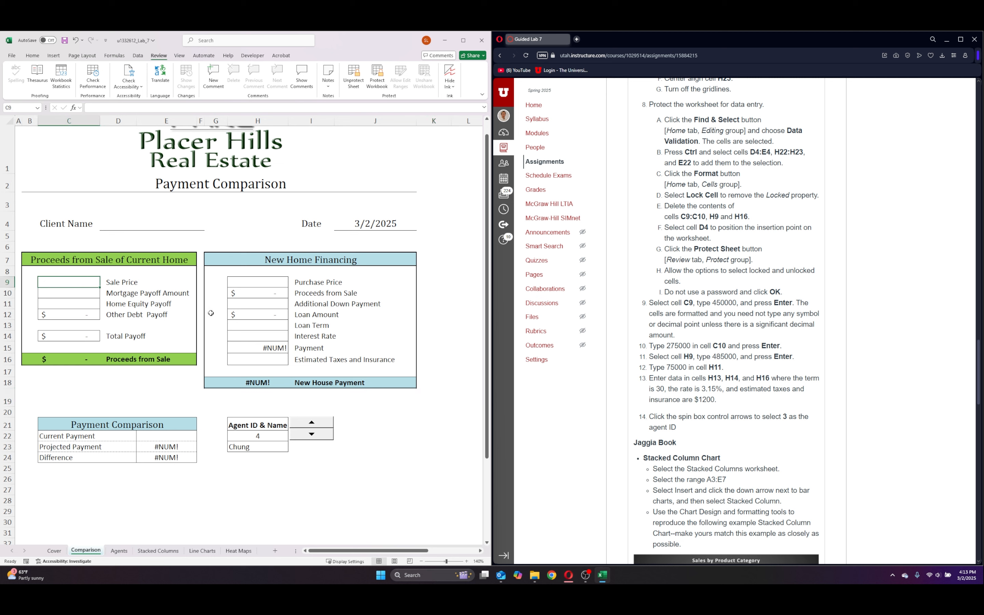
{"action": "type", "text": "45"}
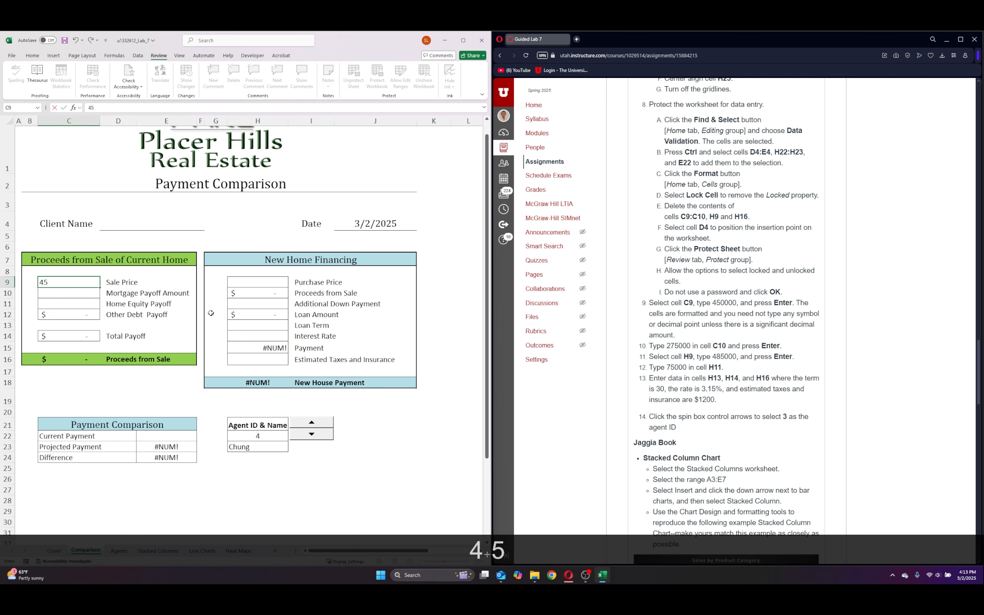
{"action": "type", "text": "0000"}
{"action": "key", "text": "Return"}
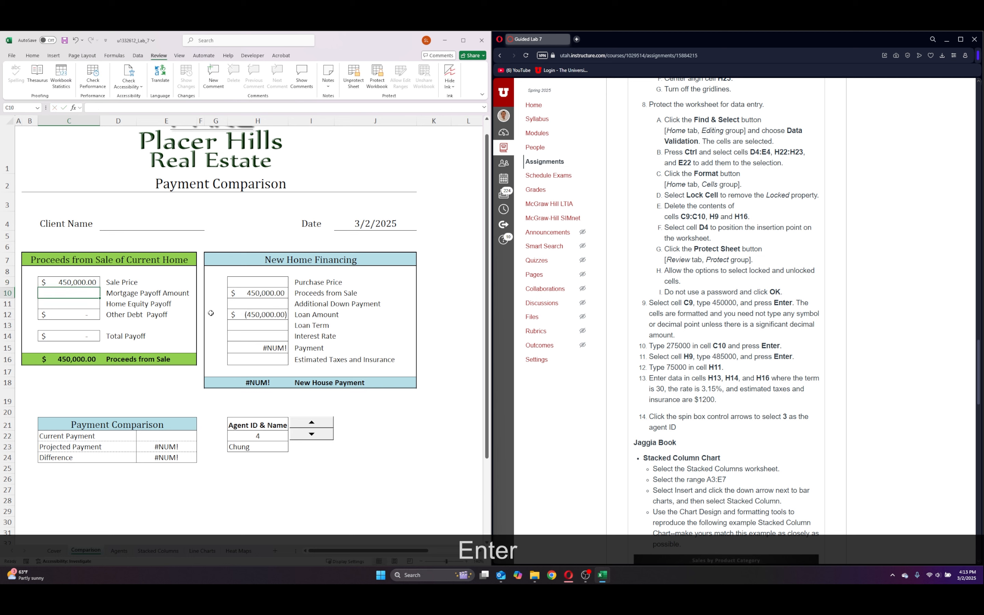
{"action": "type", "text": "275000"}
{"action": "key", "text": "Return"}
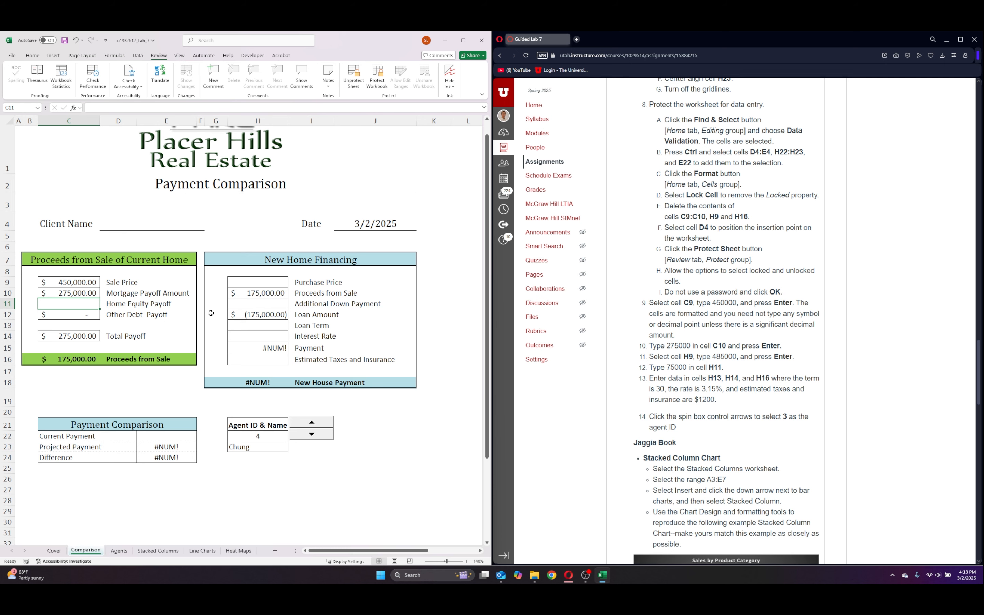
- Enter a purchase price of 485000 in cell H9 and an additional down payment of 75000 in H11
{"action": "left_click", "coordinate": [251, 288]}
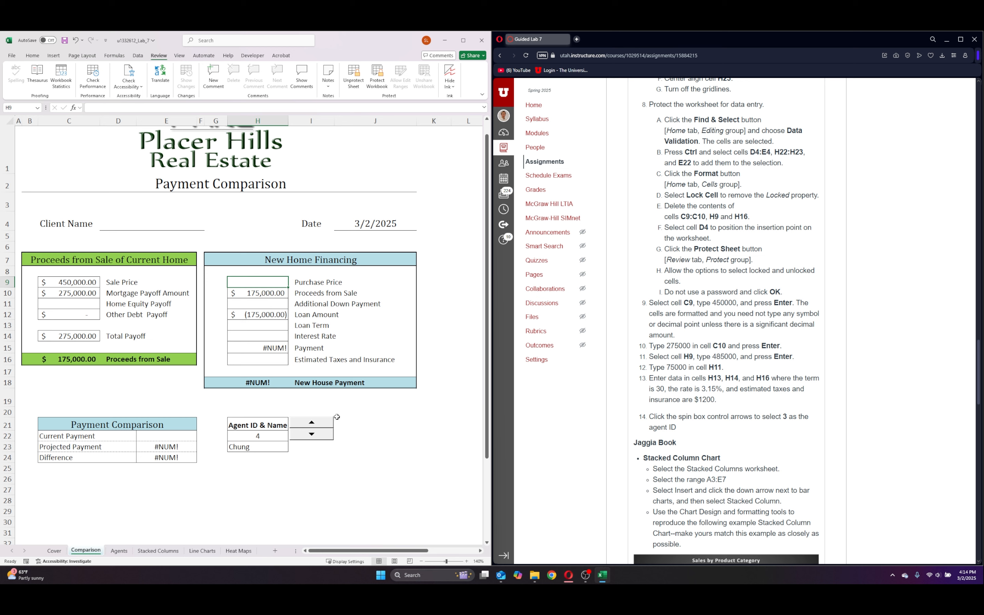
{"action": "type", "text": "485000"}
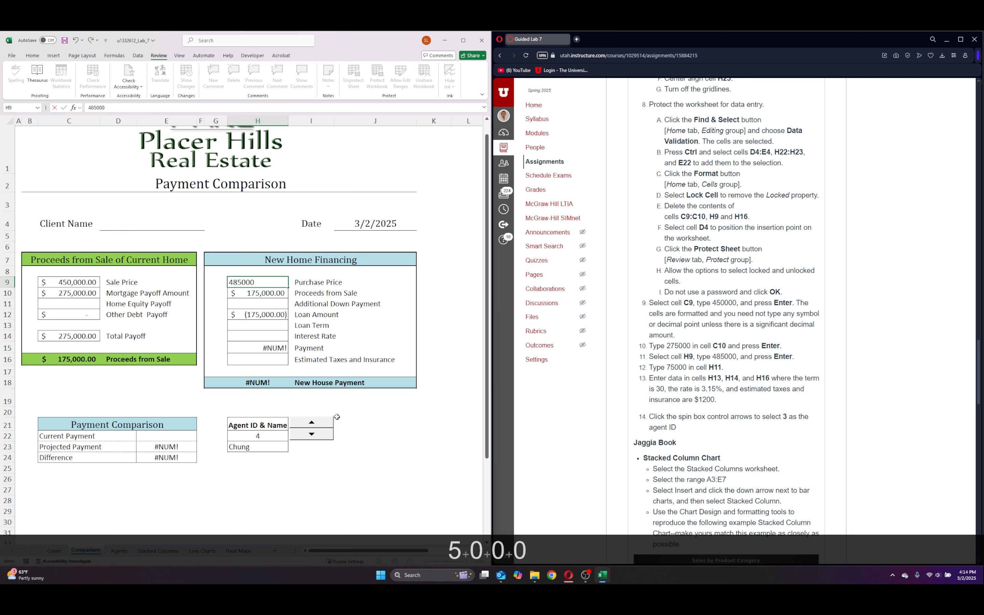
{"action": "left_click", "coordinate": [261, 305]}
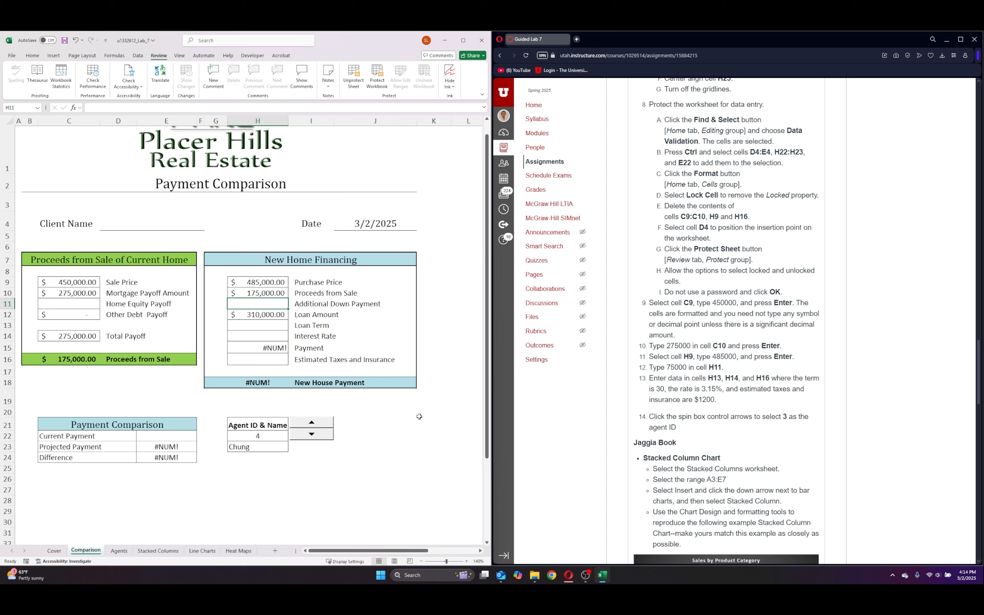
{"action": "type", "text": "75000"}
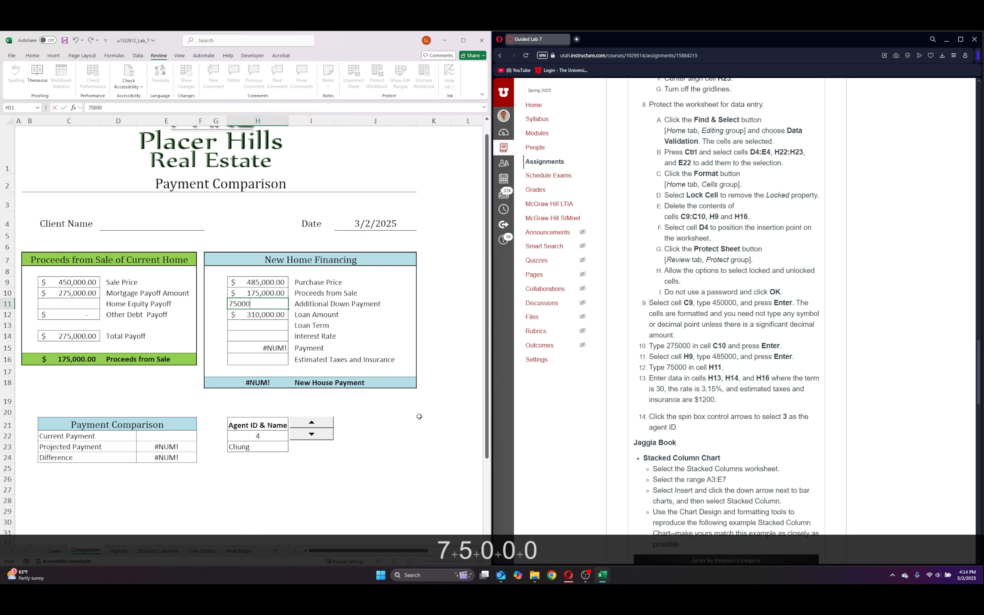
{"action": "key", "text": "Return"}
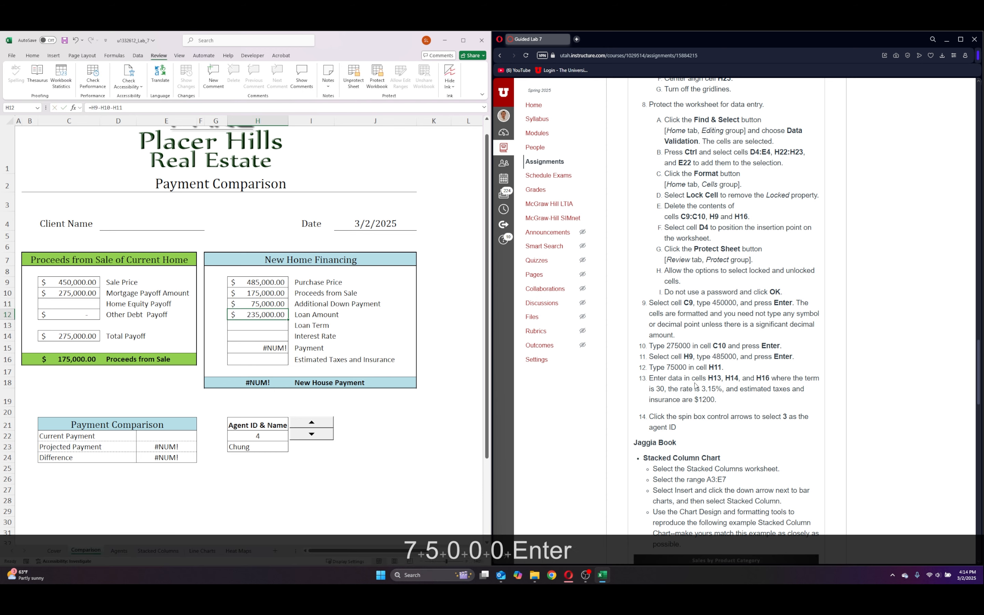
- Enter a loan term of 30 in cell H13 and an interest rate of 3.15% in H14
{"action": "left_click", "coordinate": [241, 325]}
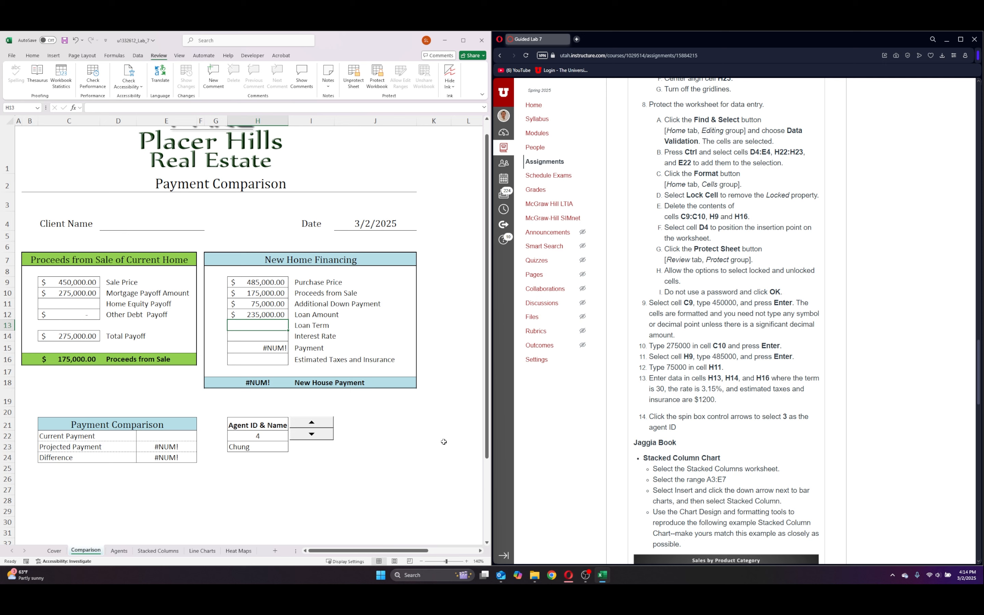
{"action": "type", "text": "30"}
{"action": "key", "text": "Return"}
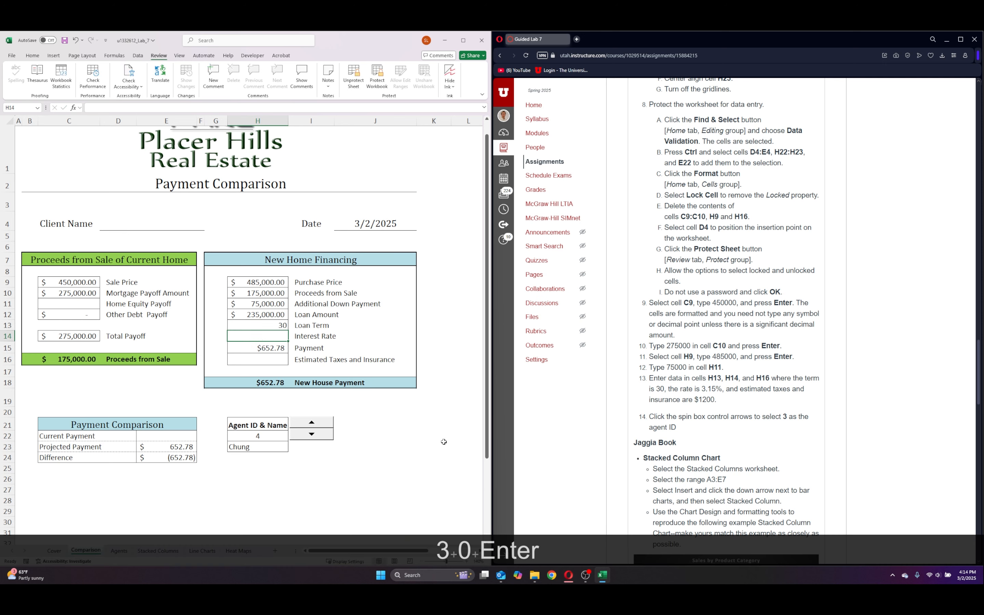
{"action": "type", "text": "31."}
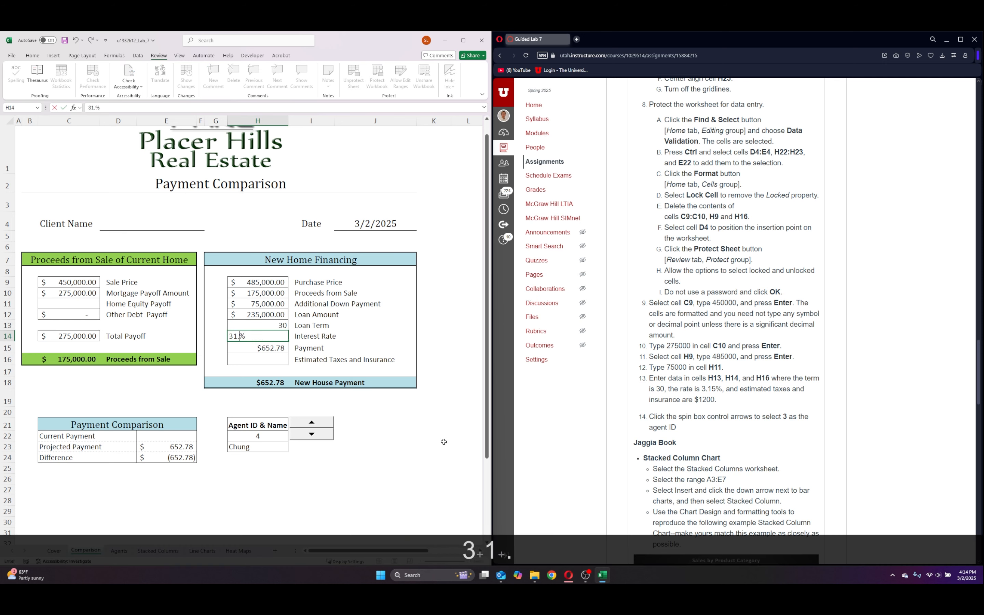
{"action": "key", "text": "BackSpace"}
{"action": "key", "text": "BackSpace"}
{"action": "type", "text": ".15"}
{"action": "key", "text": "Return"}
- Enter 1200 as the estimated taxes and insurance in cell H16
{"action": "key", "text": "Down"}
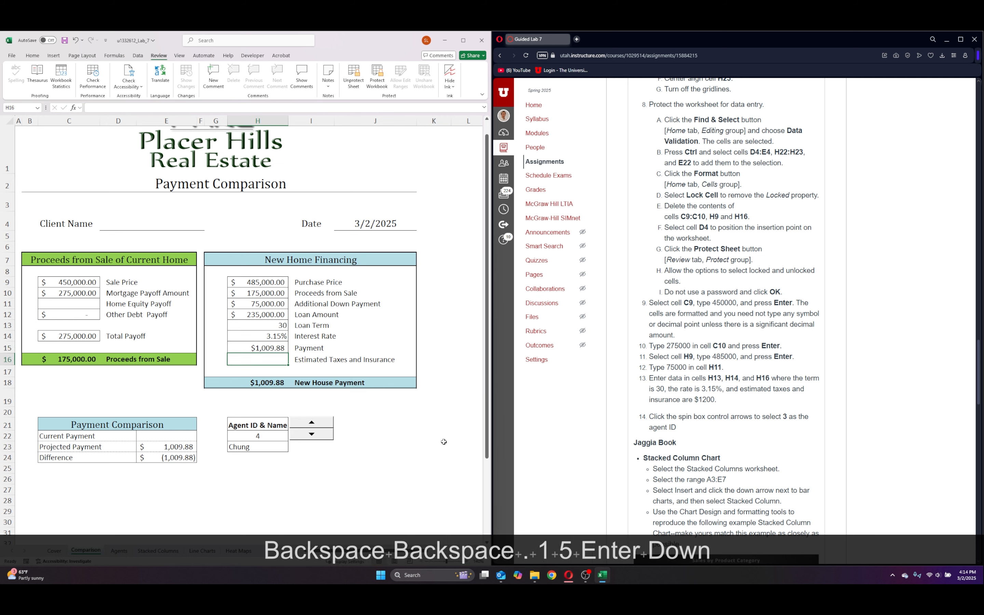
{"action": "type", "text": "1200"}
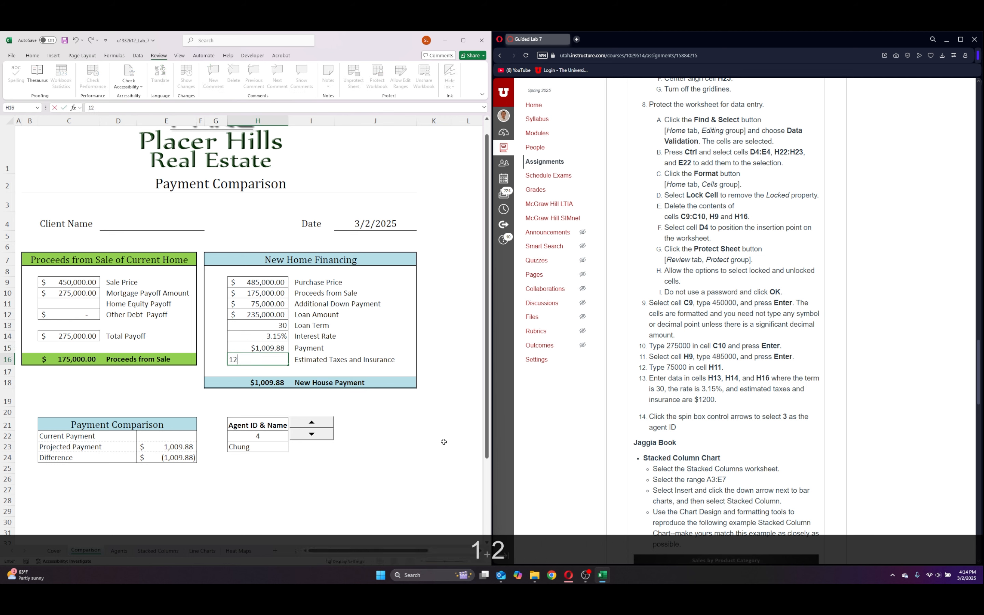
{"action": "key", "text": "Return"}
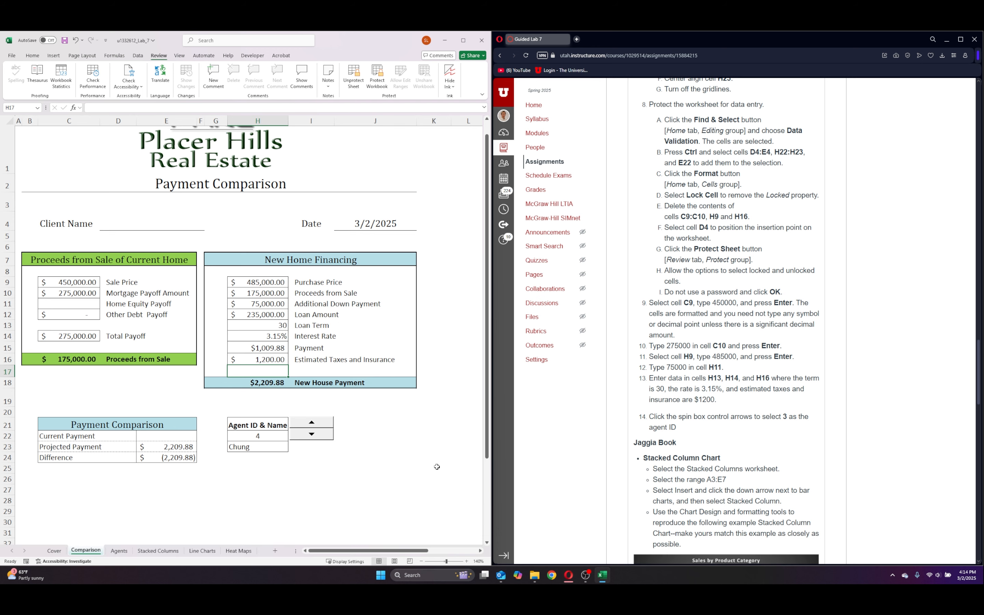
- Set the current value of the Agent ID spin box to 3 through its Format Control settings
{"action": "scroll", "coordinate": [755, 425], "scroll_direction": "down", "scroll_amount": 3}
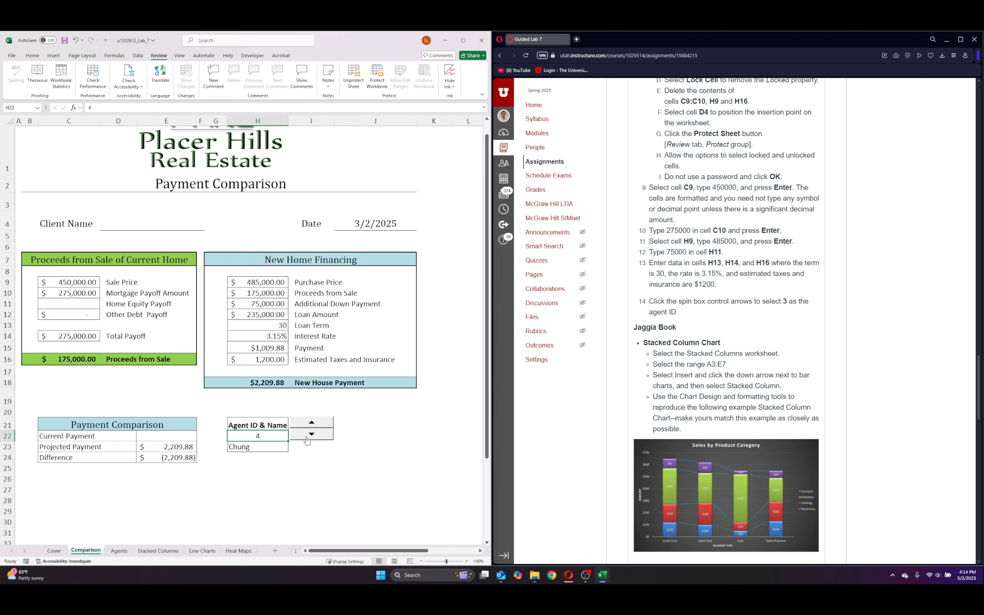
{"action": "left_click", "coordinate": [311, 457]}
{"action": "left_click", "coordinate": [311, 434]}
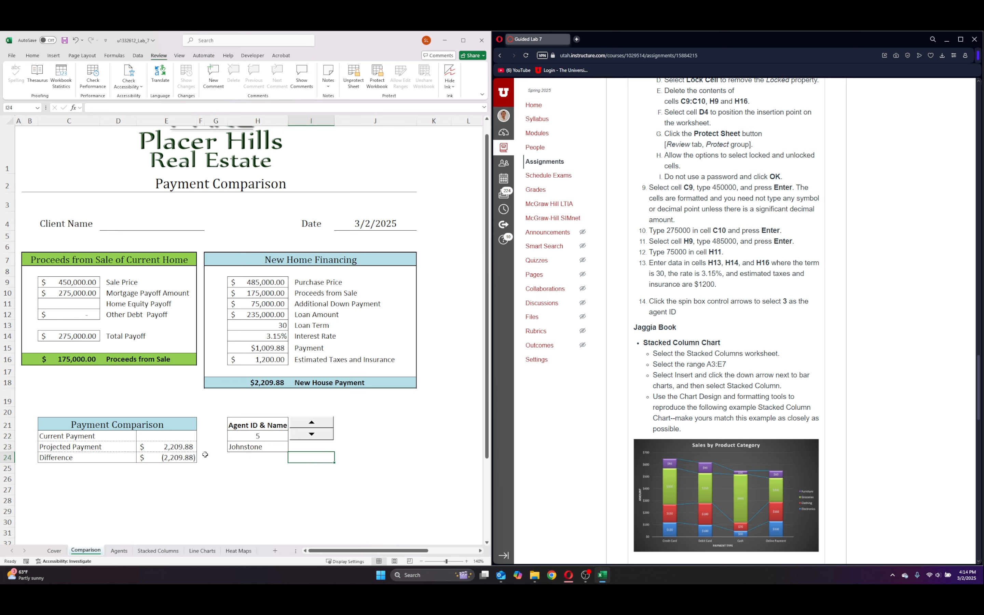
{"action": "right_click", "coordinate": [305, 427]}
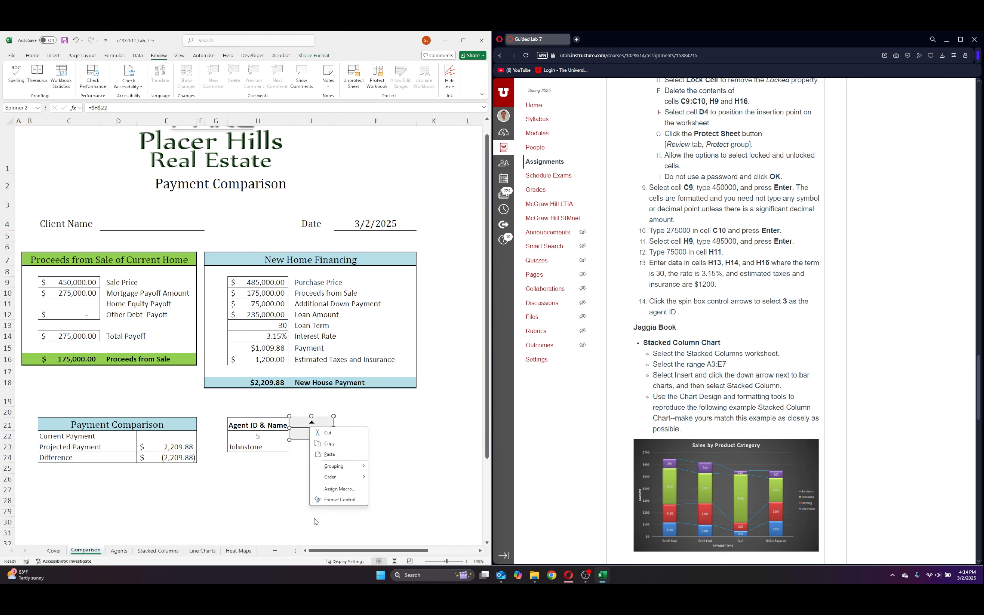
{"action": "left_click", "coordinate": [329, 504]}
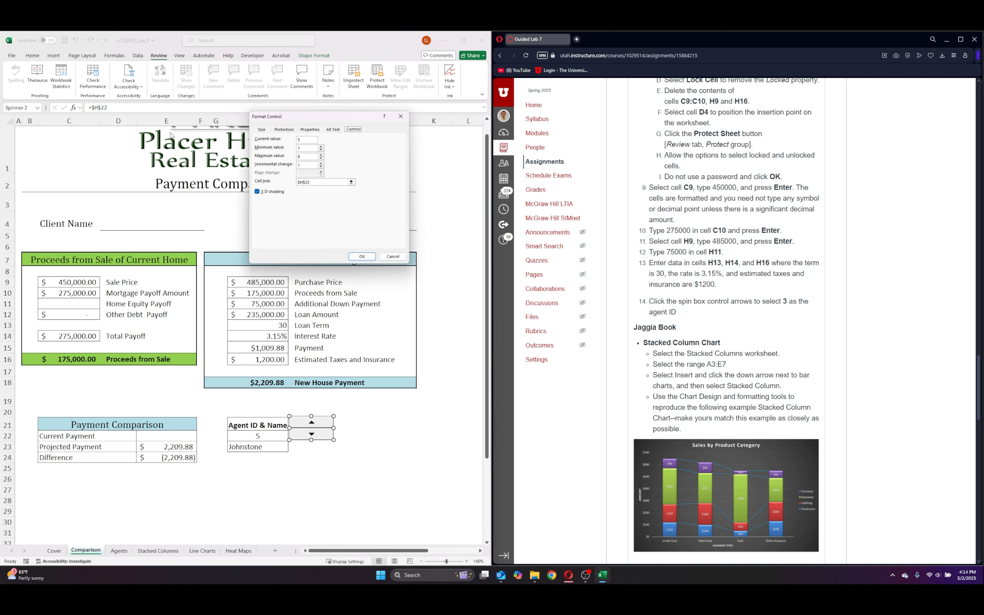
{"action": "double_click", "coordinate": [309, 138]}
{"action": "key", "text": "BackSpace"}
{"action": "type", "text": "3"}
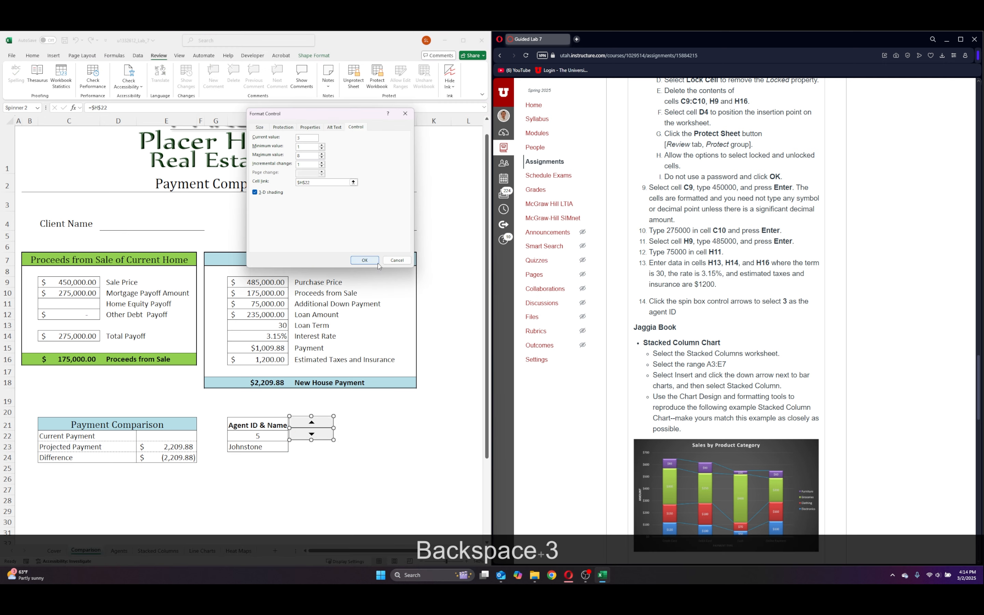
{"action": "left_click", "coordinate": [365, 260]}
{"action": "left_click", "coordinate": [338, 465]}
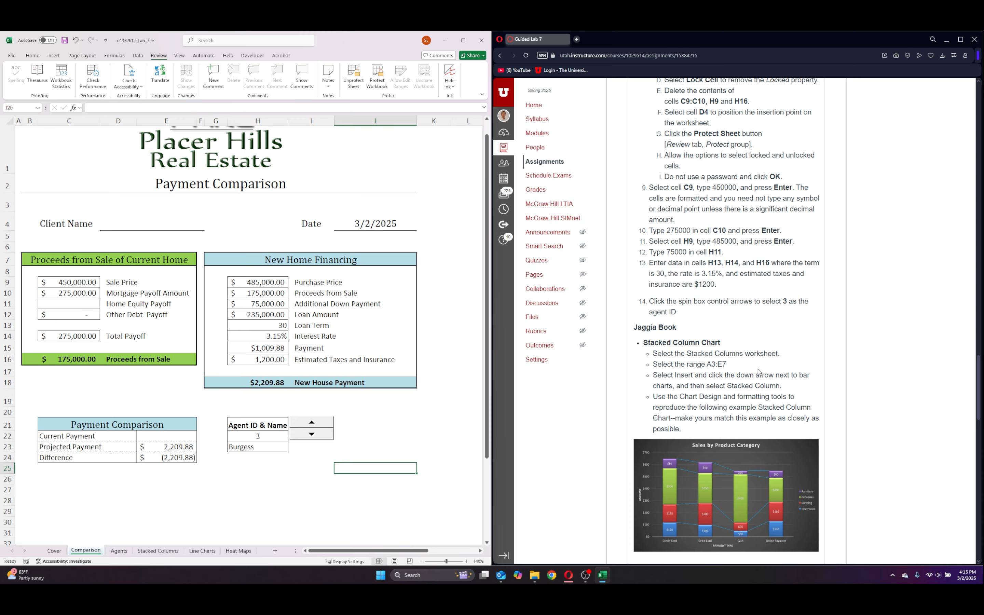
- Go to the Stacked Columns worksheet and autofit columns A through E to their contents
{"action": "scroll", "coordinate": [759, 371], "scroll_direction": "down", "scroll_amount": 5}
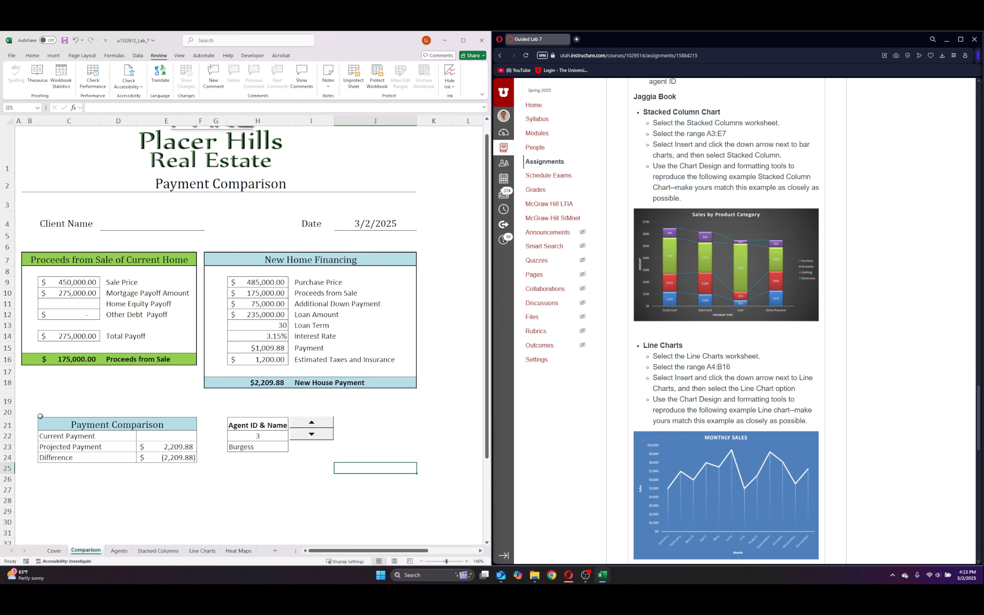
{"action": "left_click", "coordinate": [160, 550]}
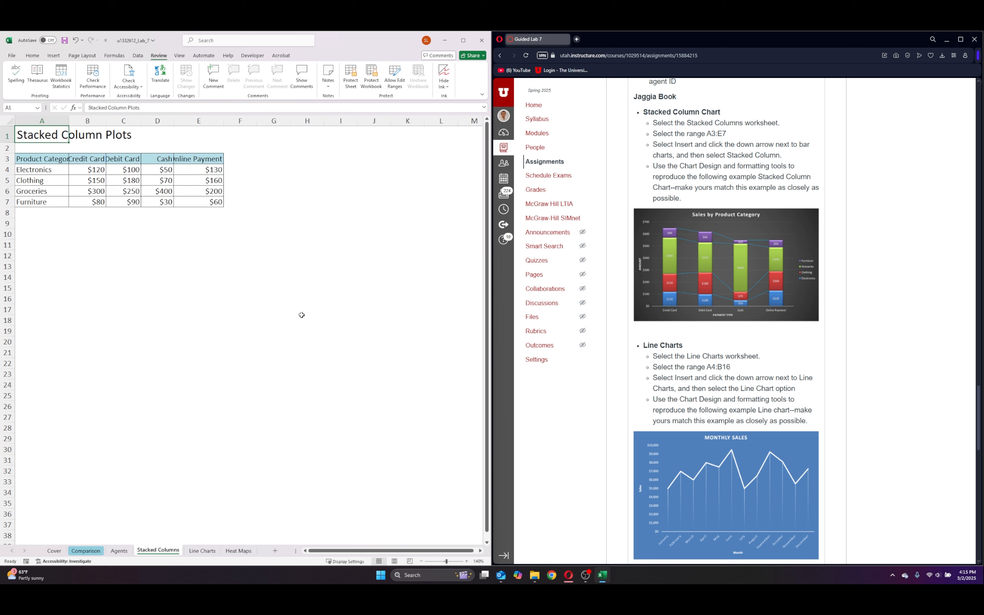
{"action": "left_click_drag", "start_coordinate": [41, 121], "coordinate": [244, 121]}
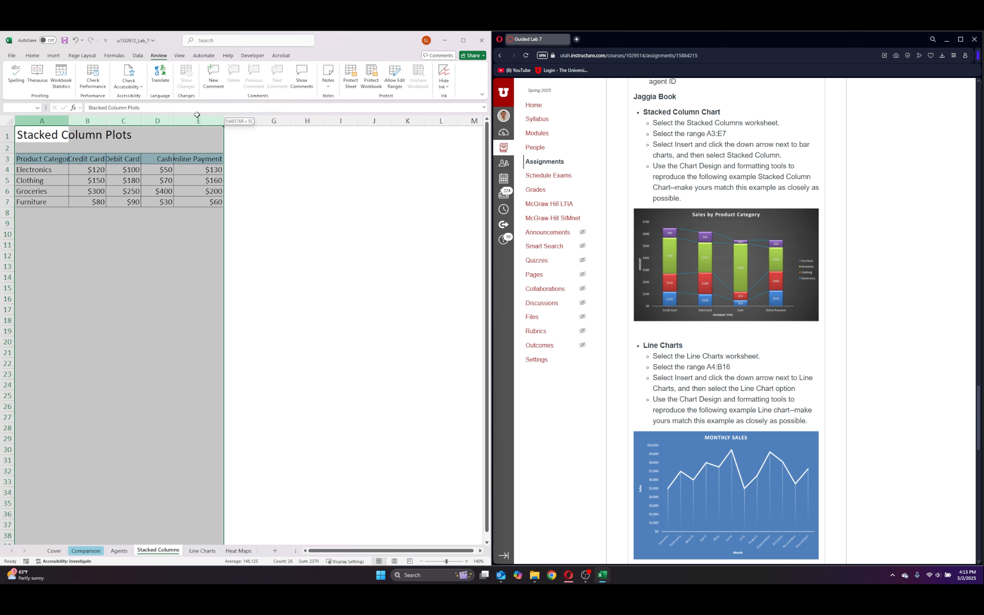
{"action": "double_click", "coordinate": [173, 121]}
{"action": "left_click", "coordinate": [360, 235]}
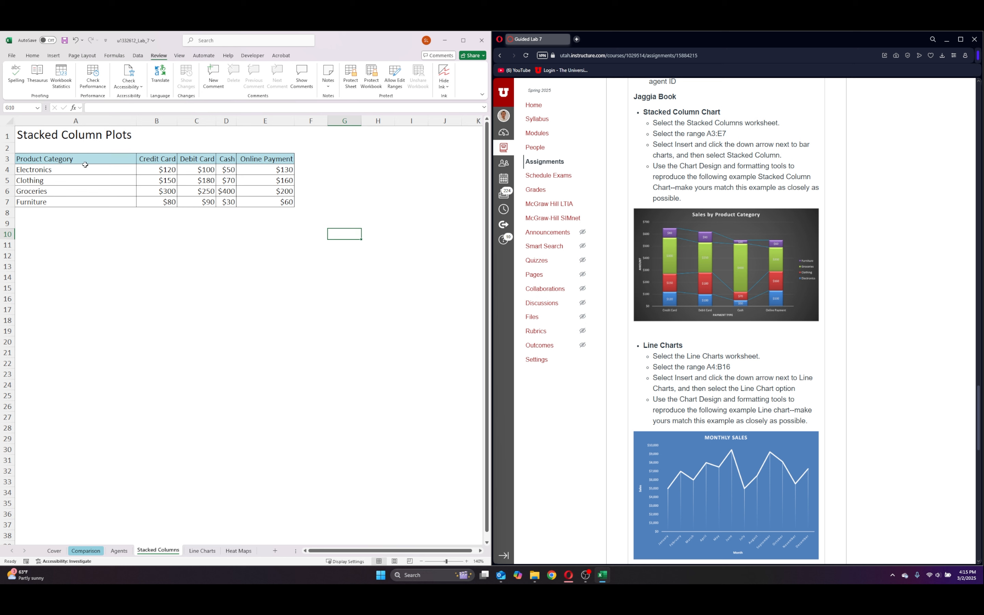
- Insert a 2-D Stacked Column chart from range A3:E7 and move it directly below the data table
{"action": "left_click_drag", "start_coordinate": [66, 159], "coordinate": [273, 202]}
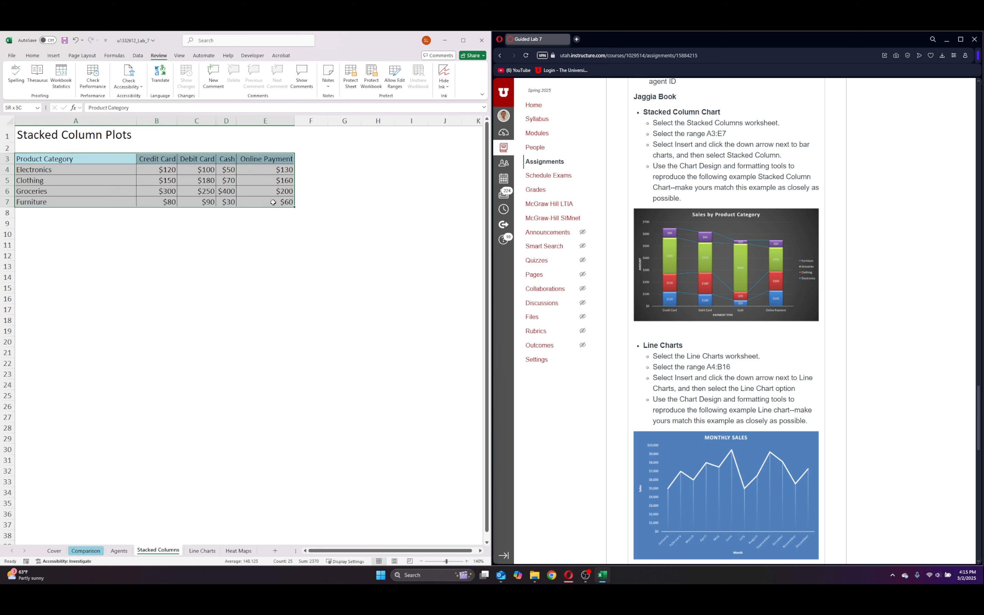
{"action": "left_click", "coordinate": [53, 56]}
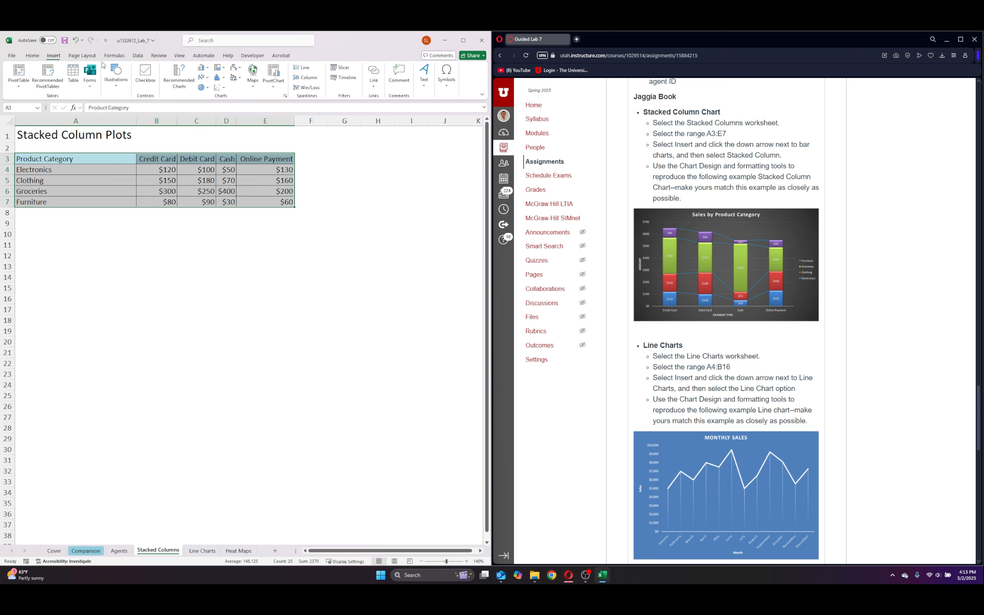
{"action": "left_click", "coordinate": [208, 67]}
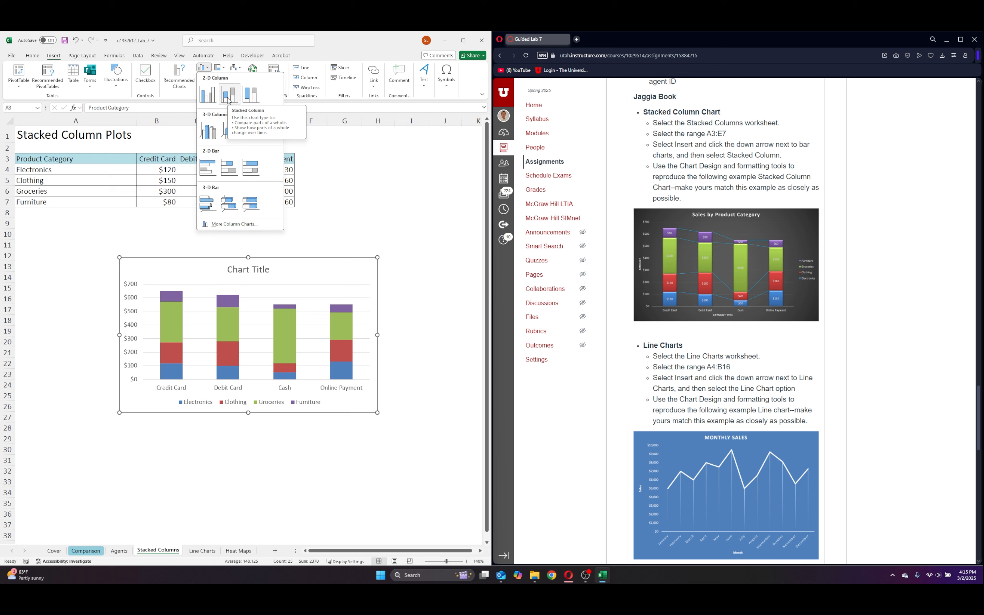
{"action": "left_click", "coordinate": [228, 100]}
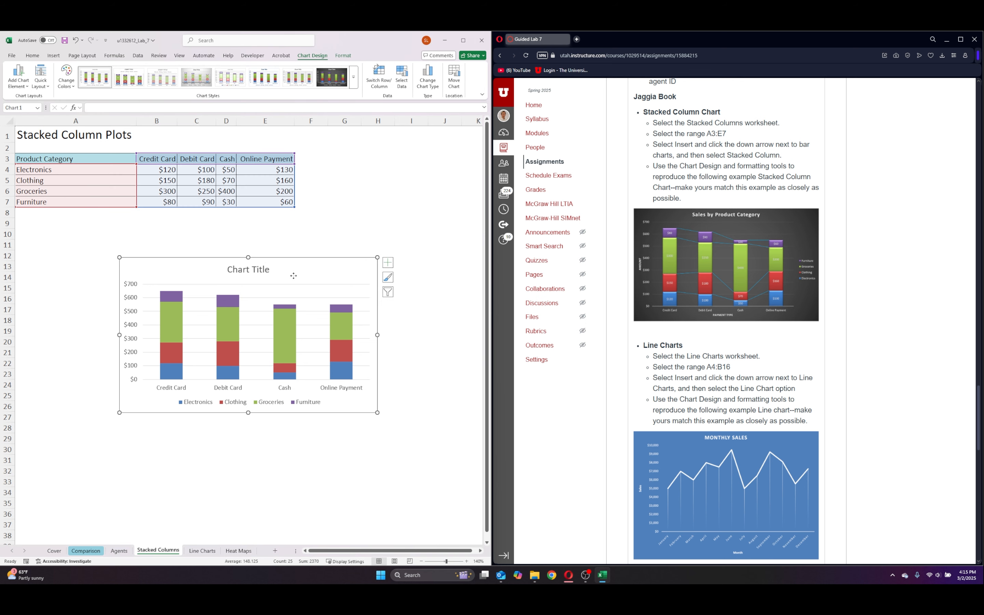
{"action": "left_click_drag", "start_coordinate": [293, 275], "coordinate": [211, 239]}
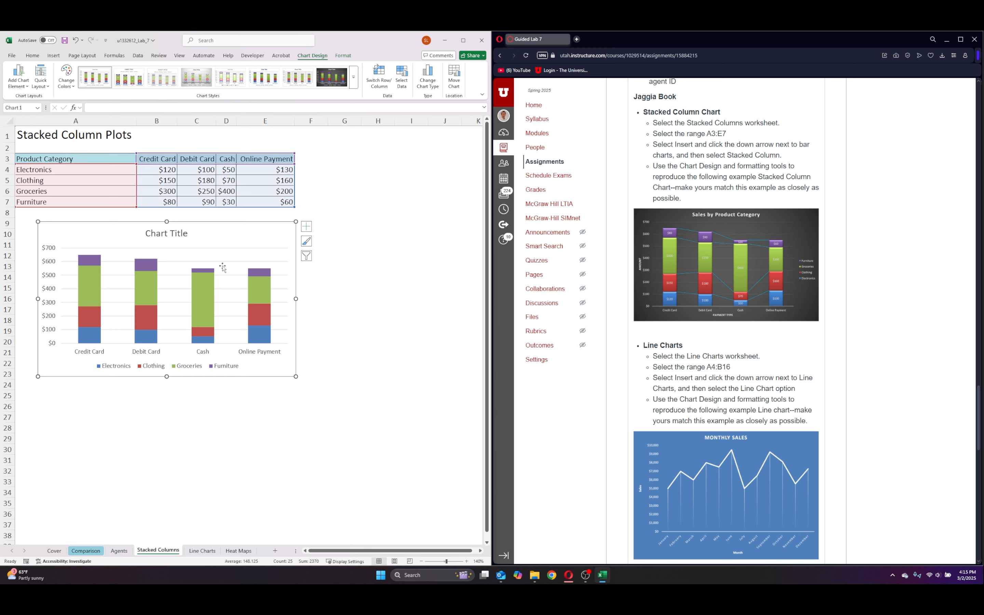
- Replace the chart title with "Sales by Product Category"
{"action": "left_click", "coordinate": [165, 234]}
{"action": "left_click_drag", "start_coordinate": [188, 233], "coordinate": [144, 234]}
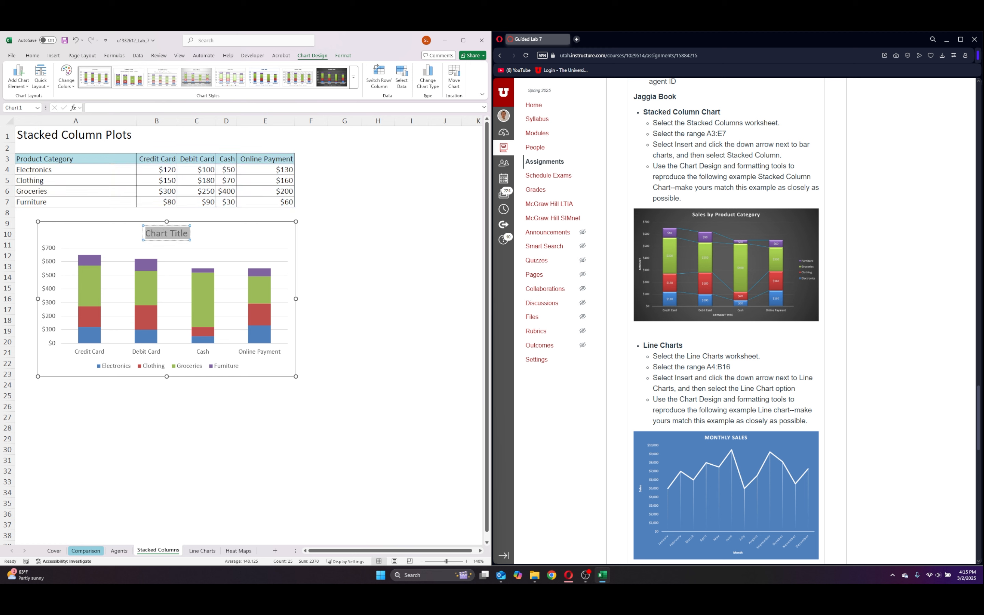
{"action": "type", "text": "Sale"}
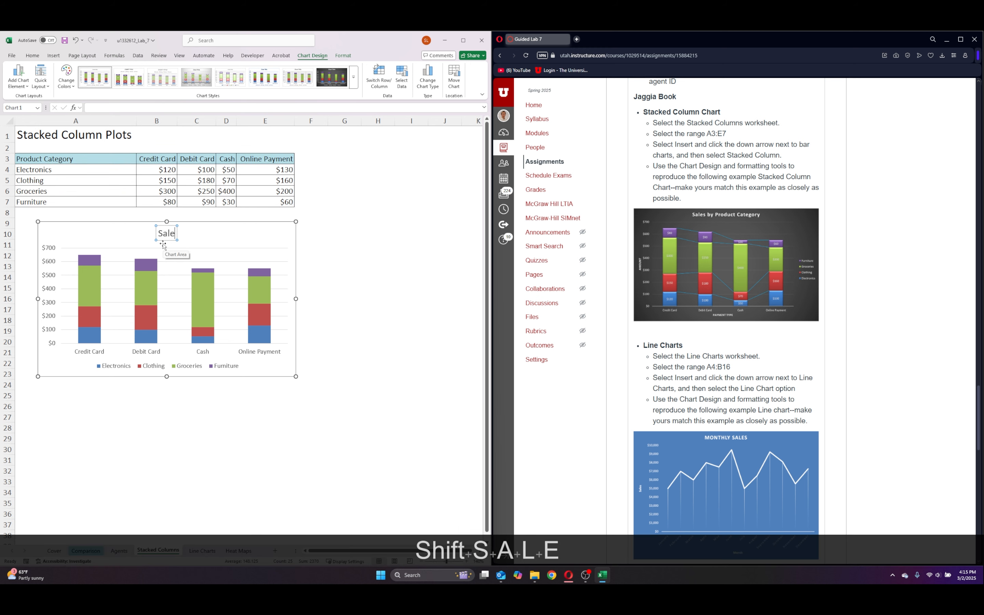
{"action": "type", "text": "s by product Category"}
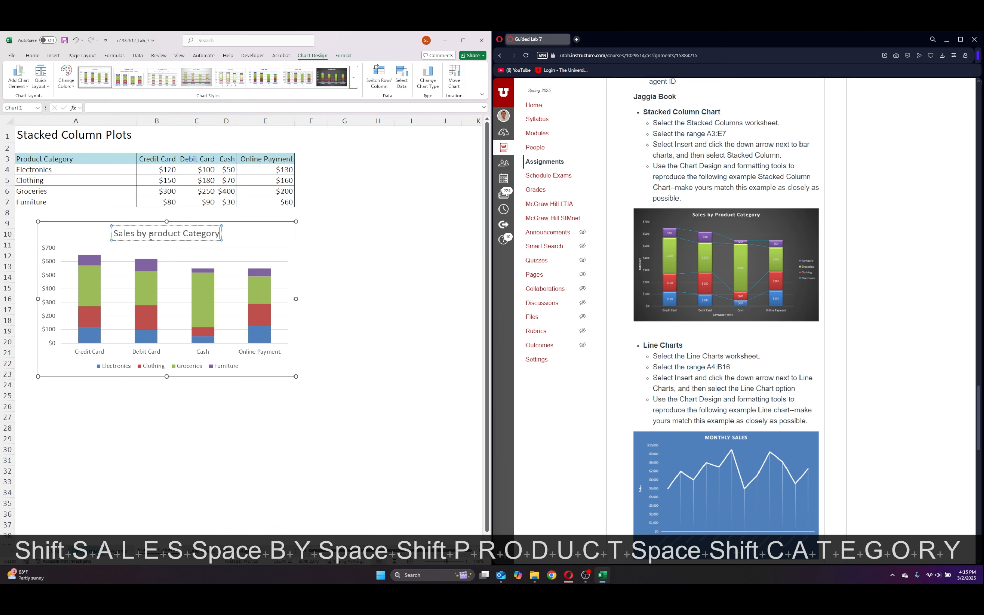
{"action": "left_click", "coordinate": [149, 233]}
{"action": "key", "text": "BackSpace"}
{"action": "type", "text": "P"}
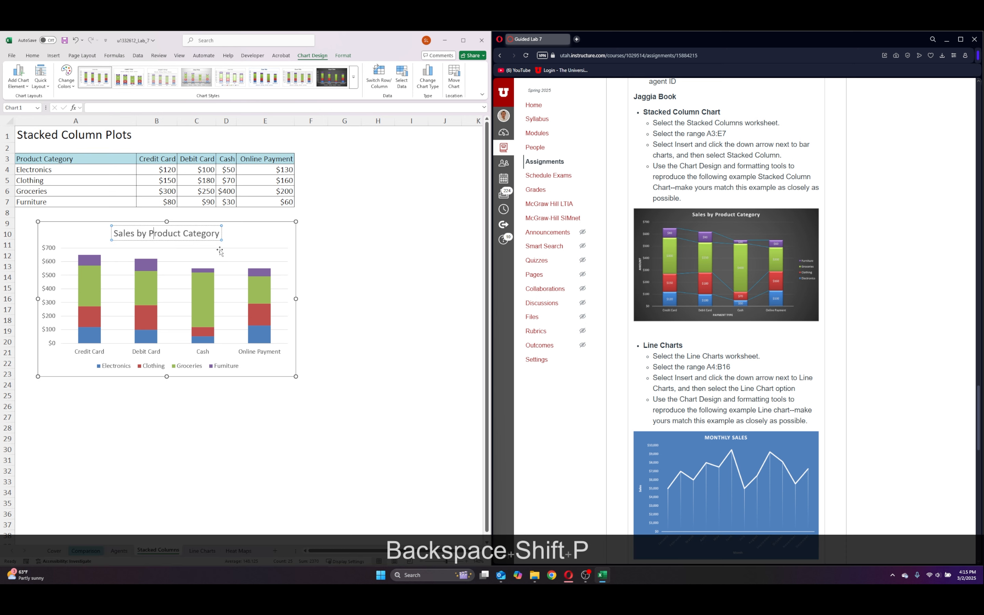
{"action": "left_click", "coordinate": [262, 358]}
- Add axis titles to the stacked column chart and name the vertical axis "AMOUNT"
{"action": "left_click", "coordinate": [307, 228]}
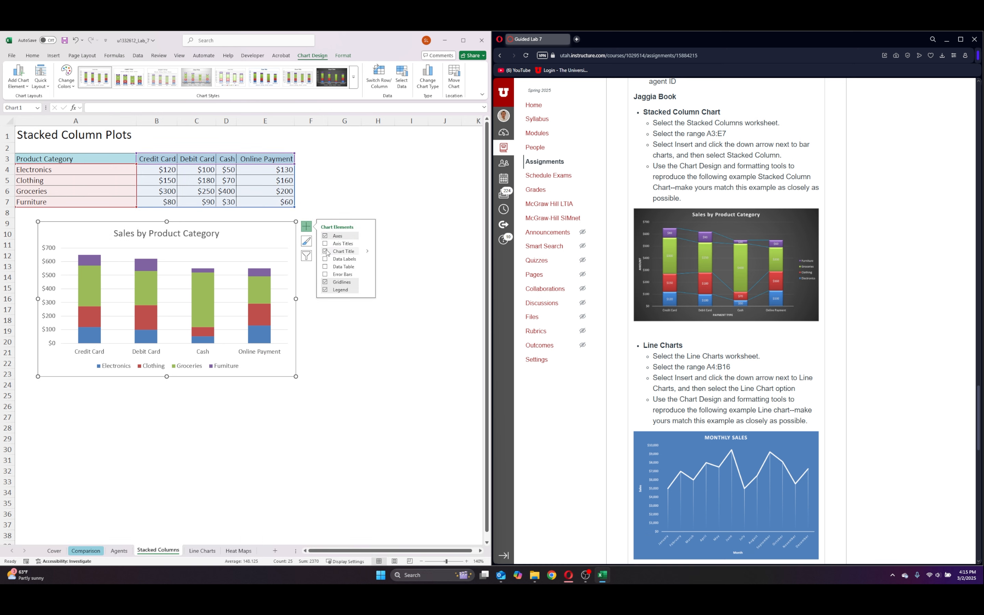
{"action": "left_click", "coordinate": [324, 244]}
{"action": "double_click", "coordinate": [51, 278]}
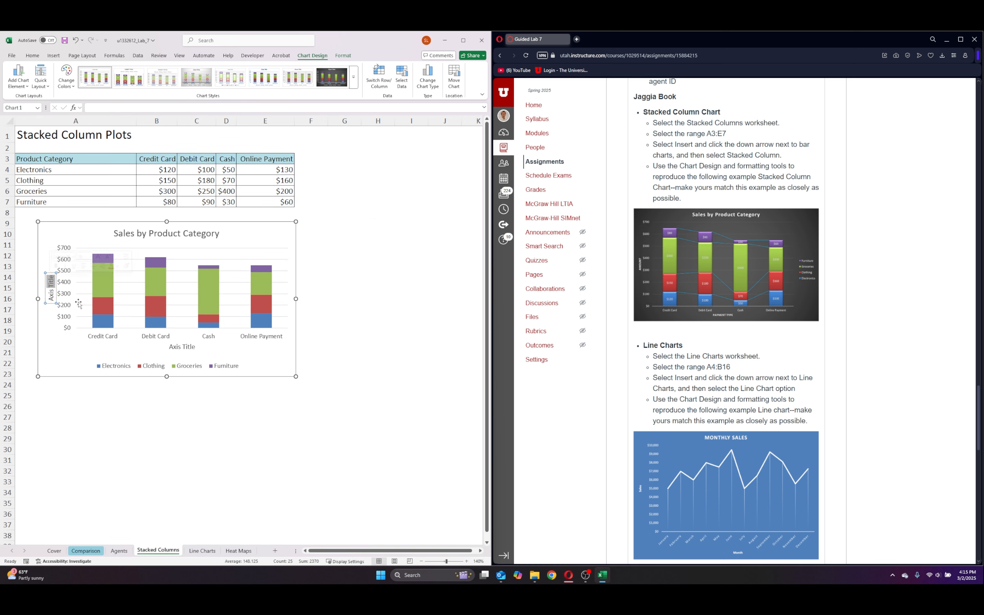
{"action": "key", "text": "BackSpace"}
{"action": "key", "text": "BackSpace"}
{"action": "key", "text": "BackSpace"}
{"action": "key", "text": "BackSpace"}
{"action": "key", "text": "BackSpace"}
{"action": "key", "text": "BackSpace"}
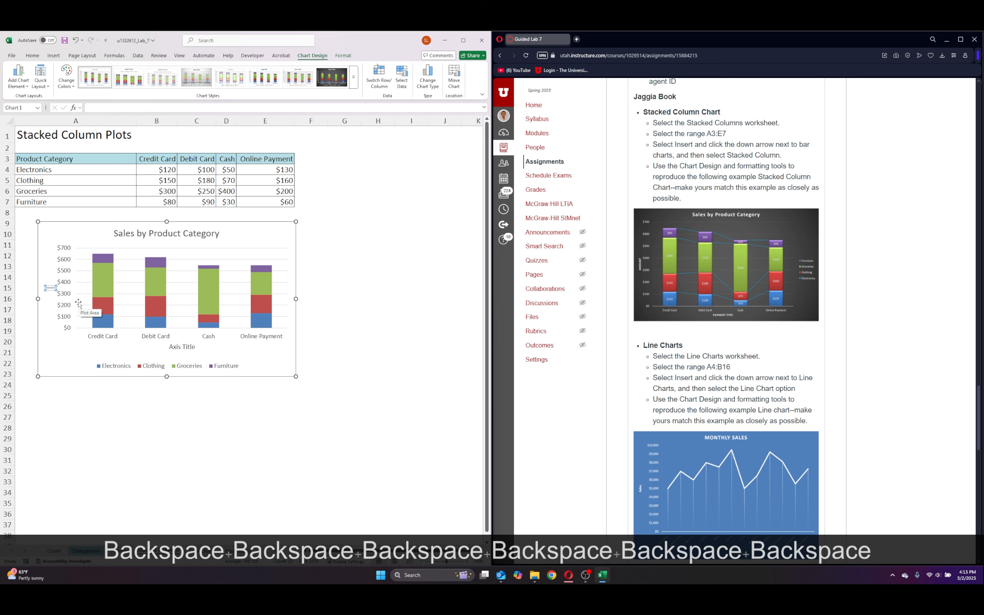
{"action": "type", "text": "Amount"}
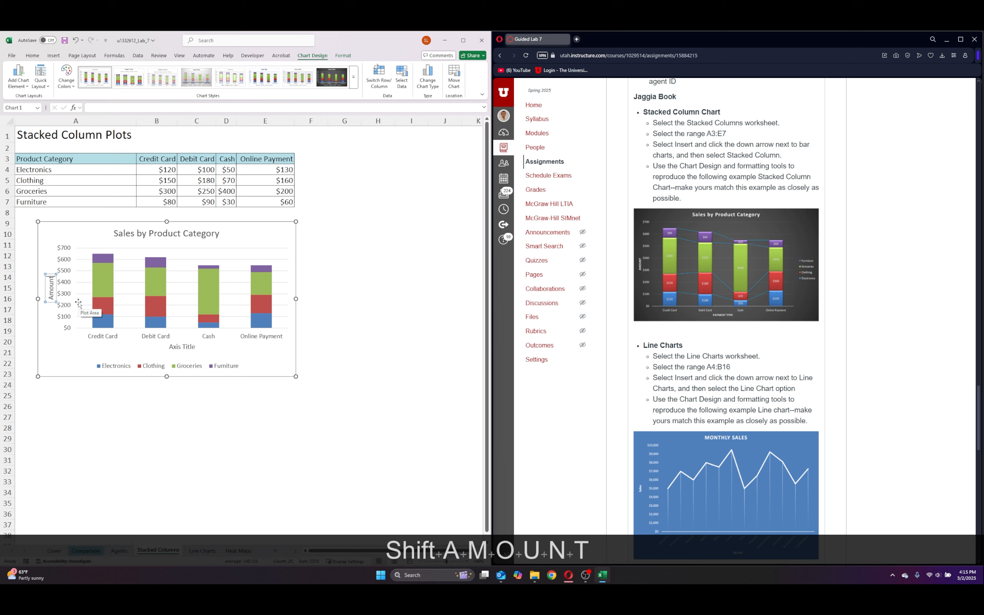
{"action": "key", "text": "BackSpace"}
{"action": "key", "text": "BackSpace"}
{"action": "key", "text": "BackSpace"}
{"action": "key", "text": "BackSpace"}
{"action": "key", "text": "BackSpace"}
{"action": "type", "text": "MOUNT"}
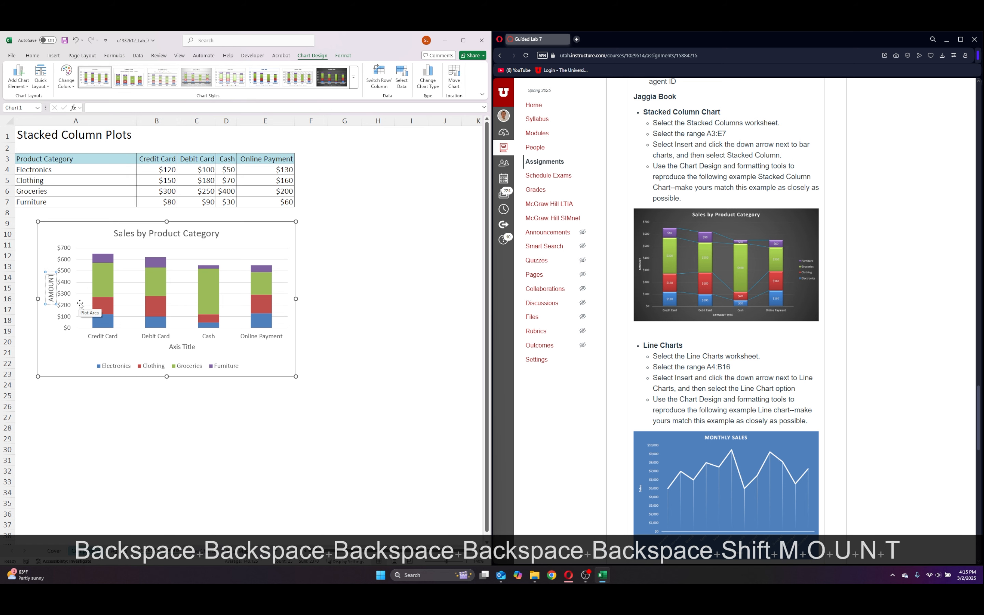
{"action": "left_click", "coordinate": [48, 356]}
- Rename the chart's horizontal axis title to "PAYMENT TYPE"
{"action": "left_click", "coordinate": [187, 346]}
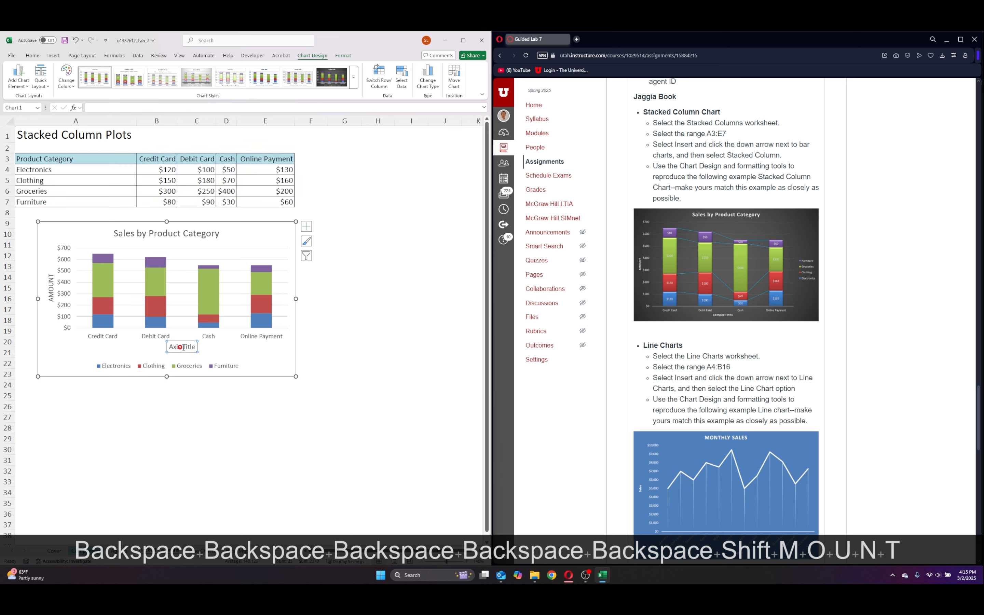
{"action": "left_click_drag", "start_coordinate": [196, 348], "coordinate": [167, 346]}
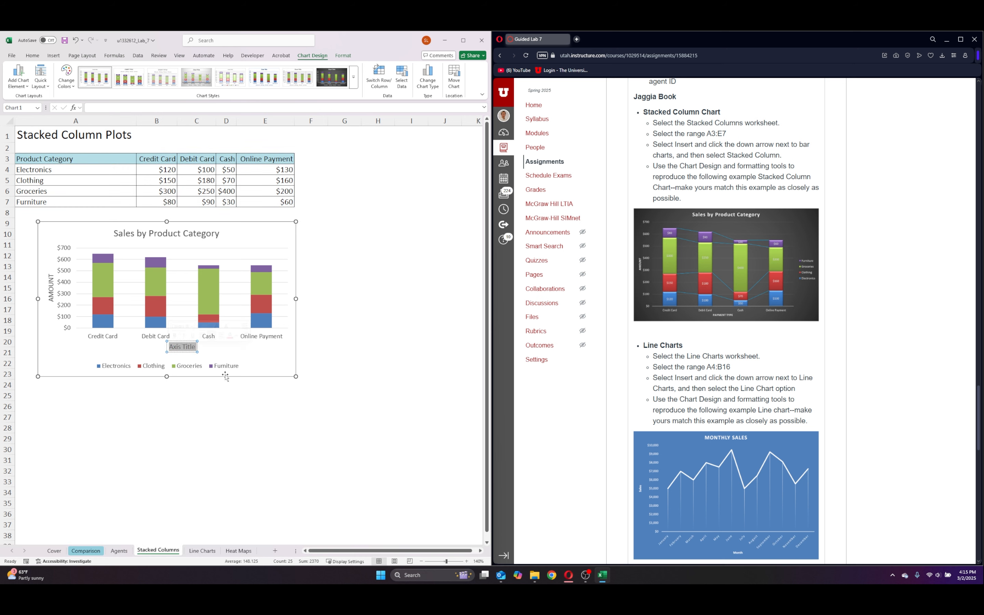
{"action": "key", "text": "BackSpace"}
{"action": "type", "text": "PAY,"}
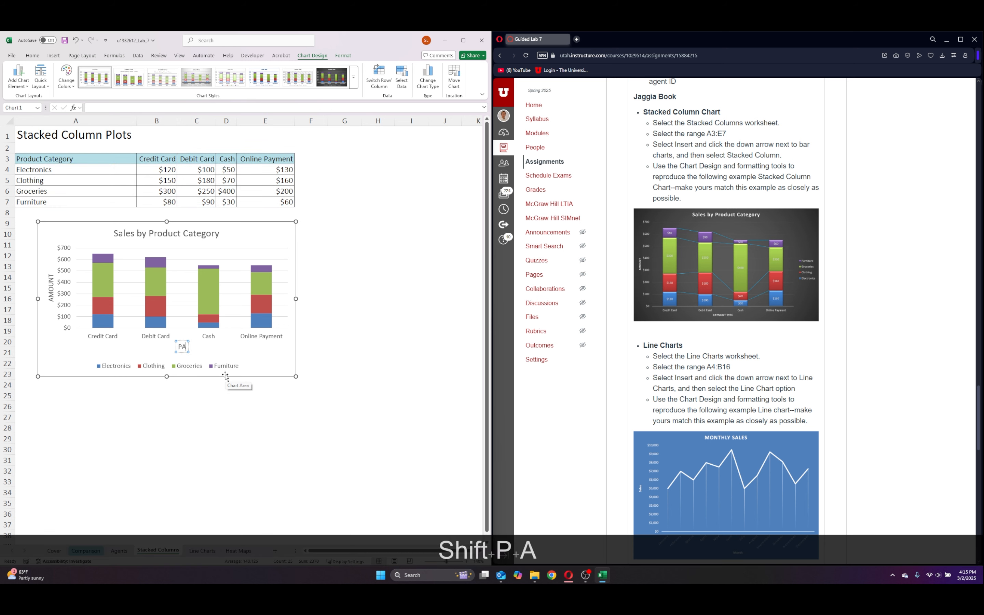
{"action": "key", "text": "BackSpace"}
{"action": "type", "text": "M"}
{"action": "type", "text": "Type"}
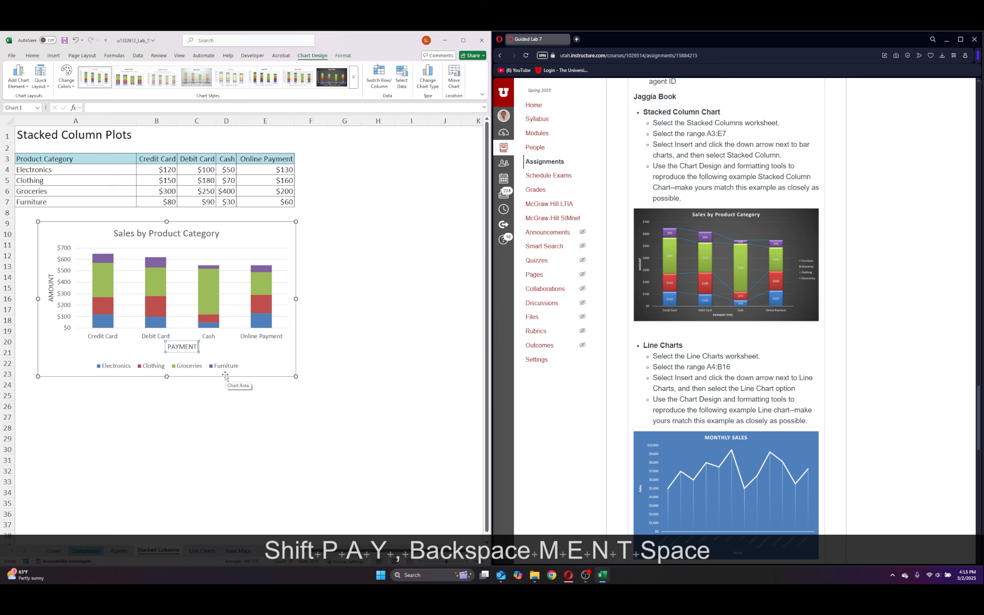
{"action": "key", "text": "BackSpace"}
{"action": "key", "text": "BackSpace"}
{"action": "key", "text": "BackSpace"}
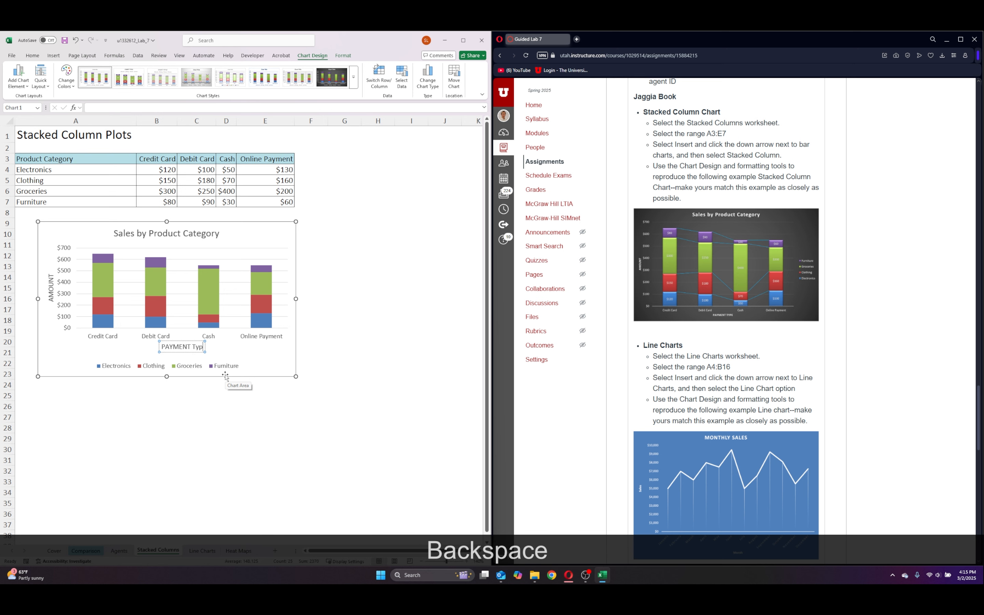
{"action": "type", "text": "YPE"}
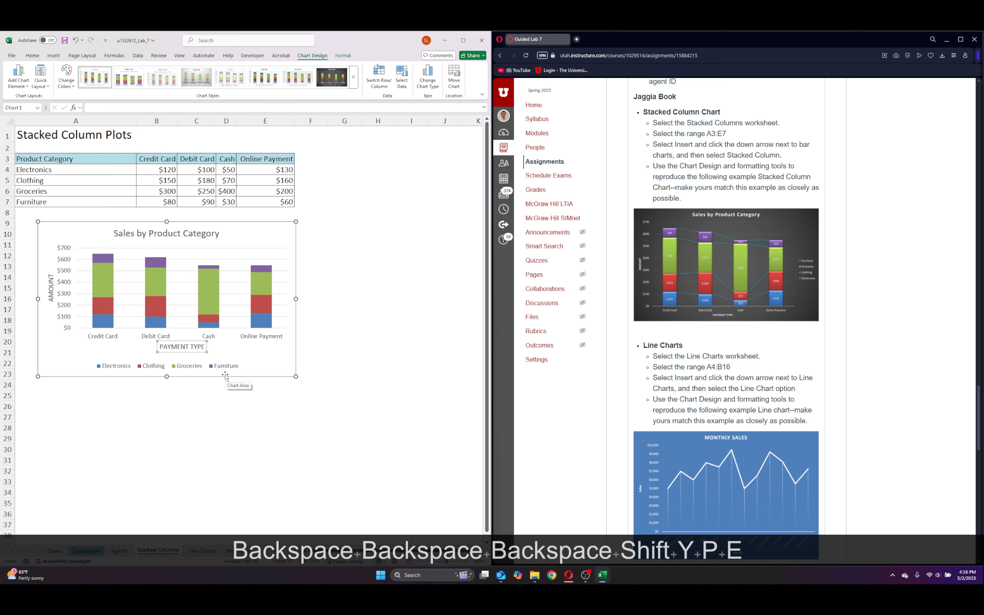
{"action": "left_click", "coordinate": [264, 358]}
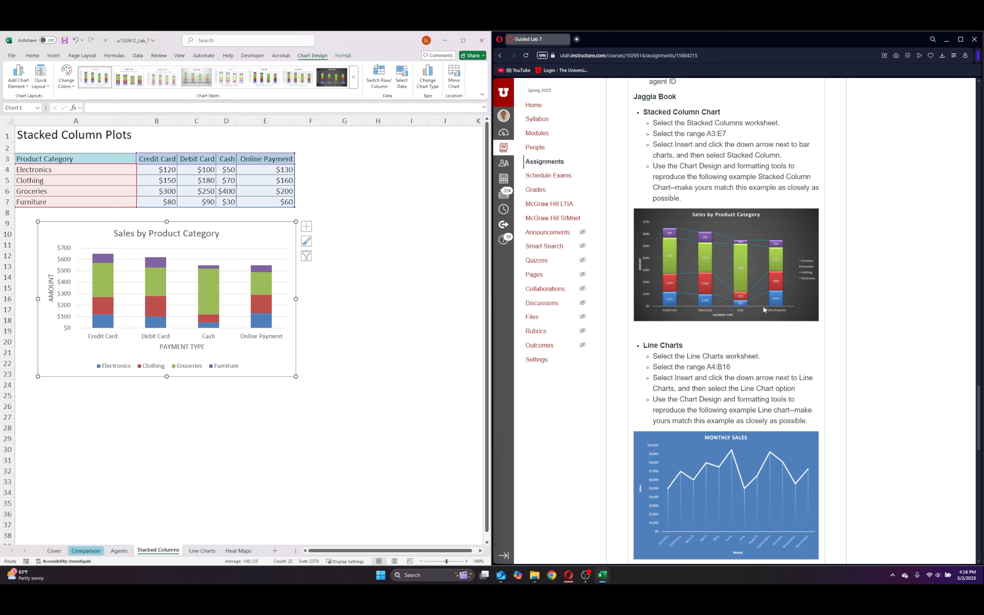
- Set the stacked column chart's legend position to Right and shift the legend slightly upward
{"action": "left_click", "coordinate": [125, 370]}
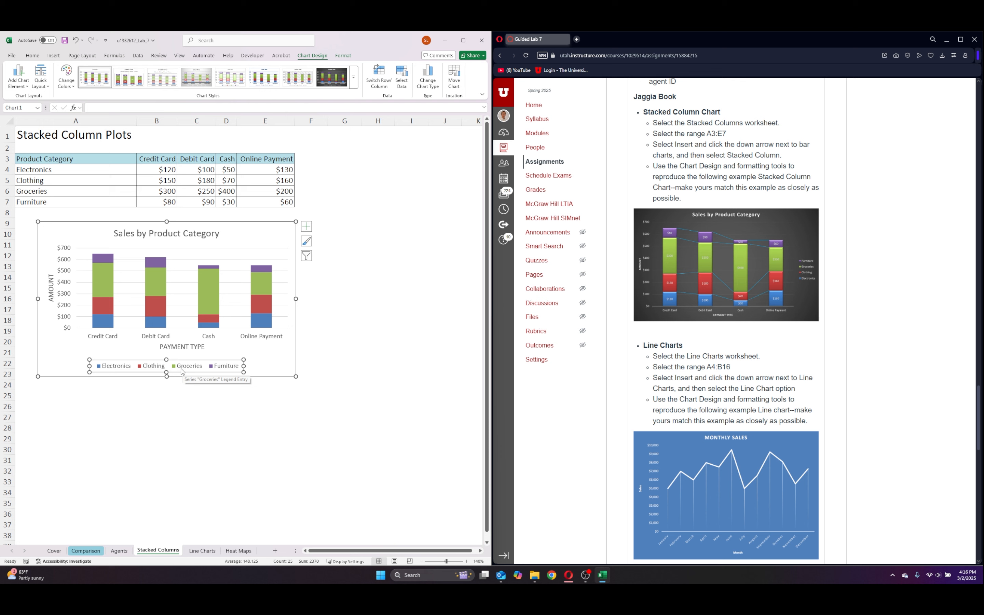
{"action": "right_click", "coordinate": [169, 368]}
{"action": "left_click", "coordinate": [148, 370]}
{"action": "double_click", "coordinate": [146, 368]}
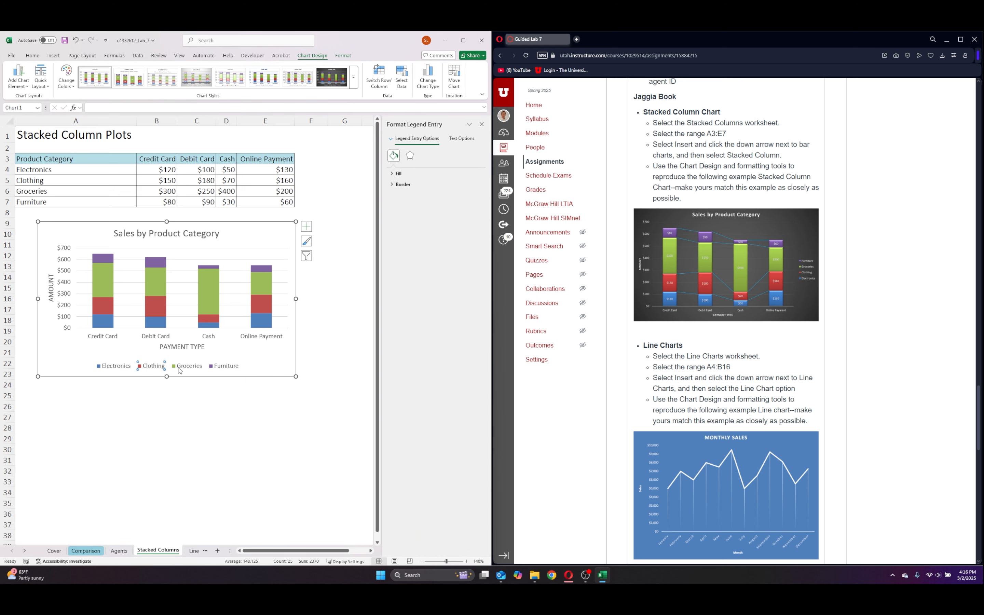
{"action": "left_click", "coordinate": [178, 366]}
{"action": "left_click", "coordinate": [97, 363]}
{"action": "left_click", "coordinate": [82, 362]}
{"action": "left_click", "coordinate": [97, 363]}
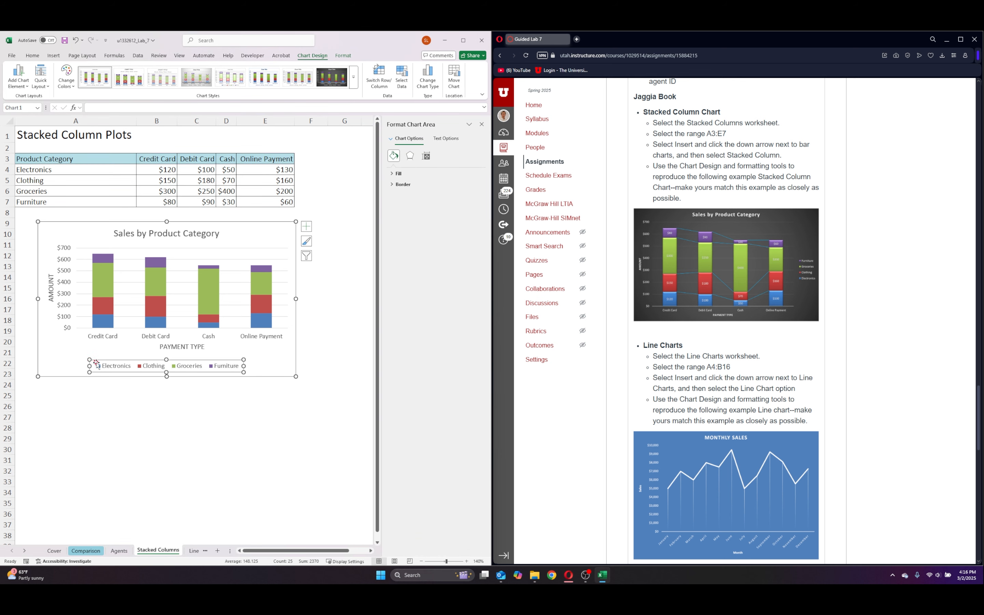
{"action": "right_click", "coordinate": [169, 362]}
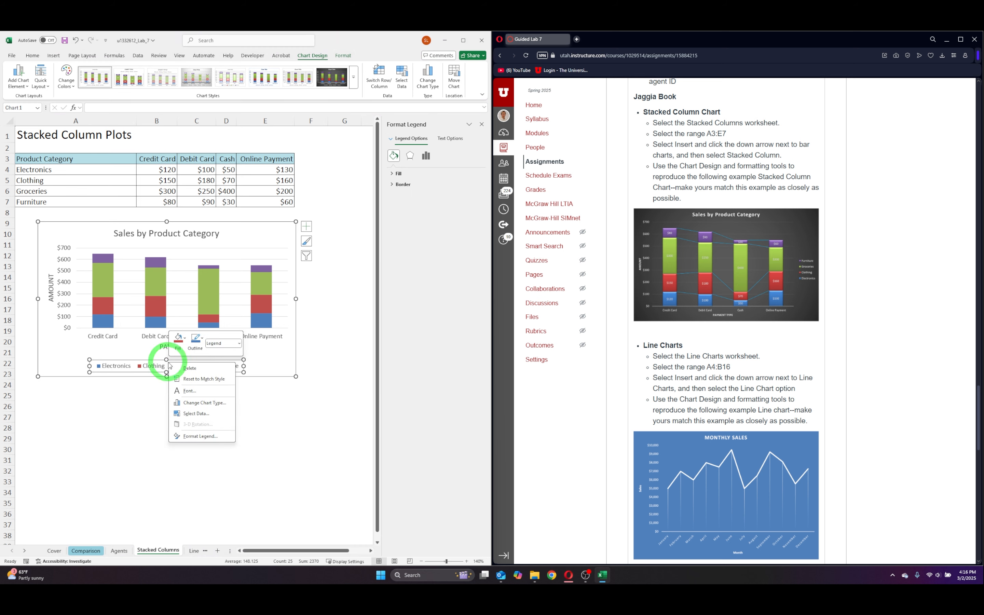
{"action": "left_click", "coordinate": [204, 440]}
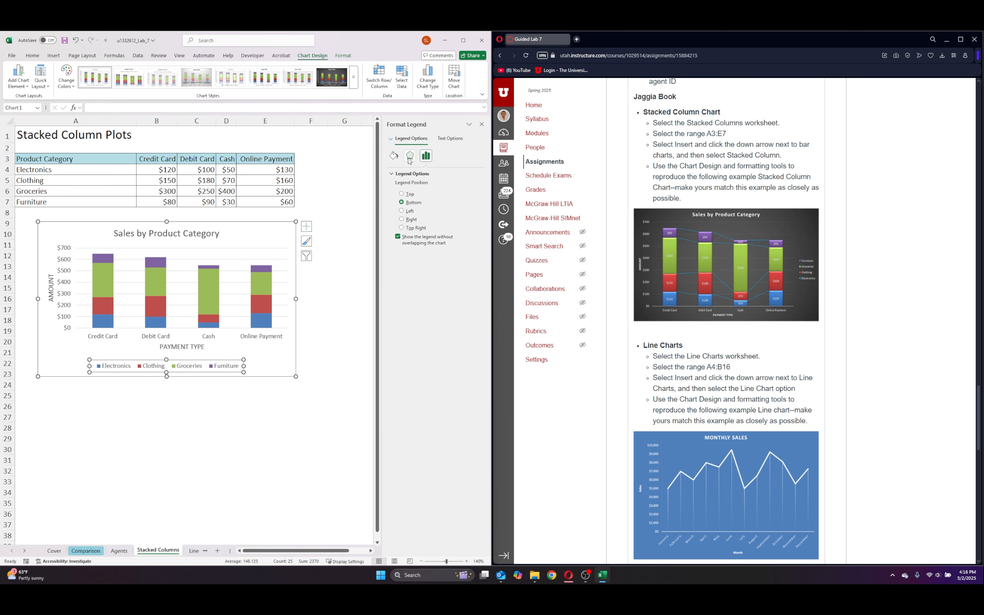
{"action": "left_click", "coordinate": [402, 219]}
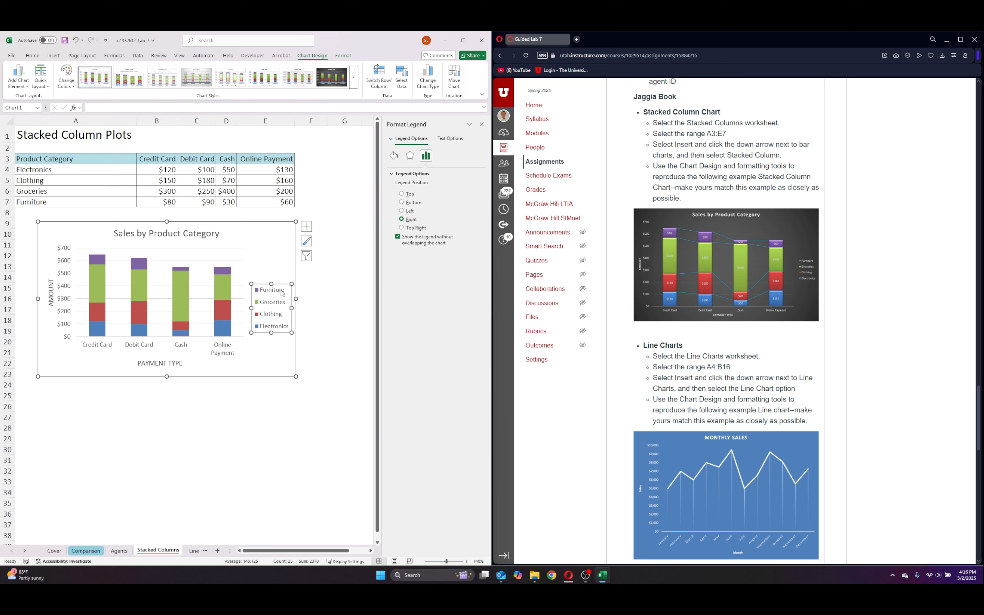
{"action": "left_click_drag", "start_coordinate": [282, 292], "coordinate": [287, 279]}
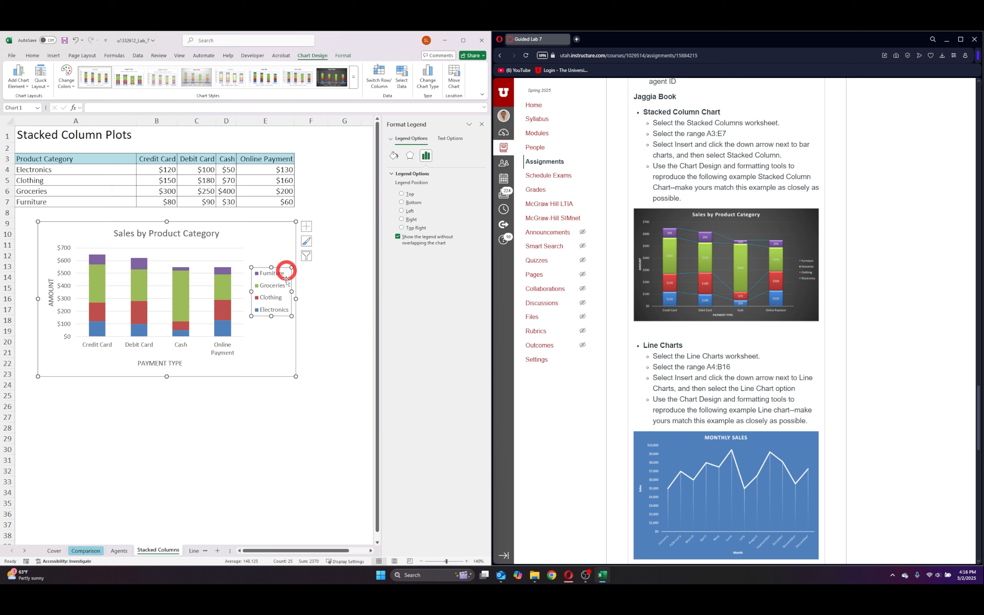
{"action": "left_click", "coordinate": [268, 340]}
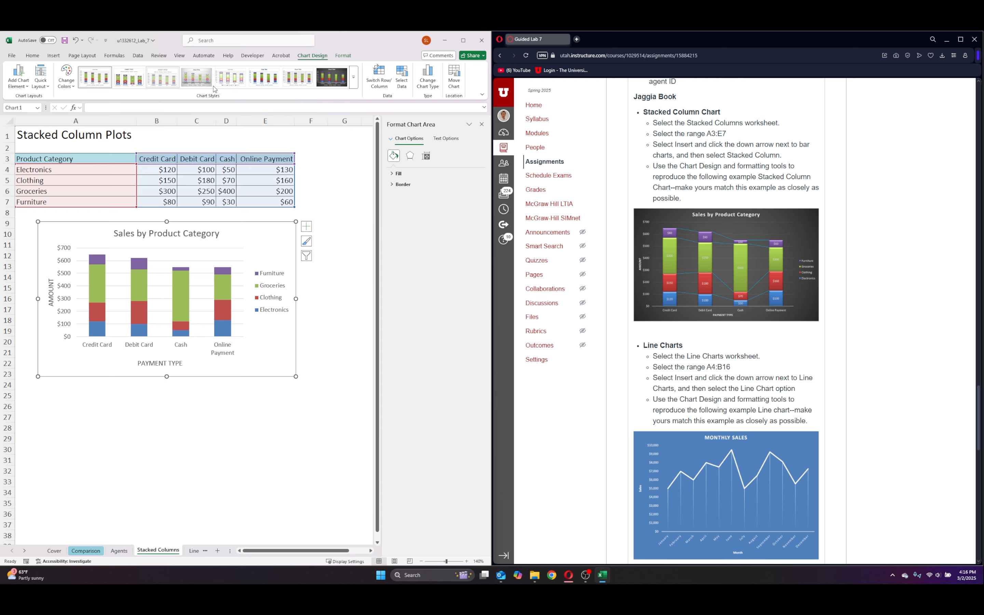
- Apply the dark chart style with glossy columns and data labels to the stacked column chart
{"action": "left_click", "coordinate": [353, 77]}
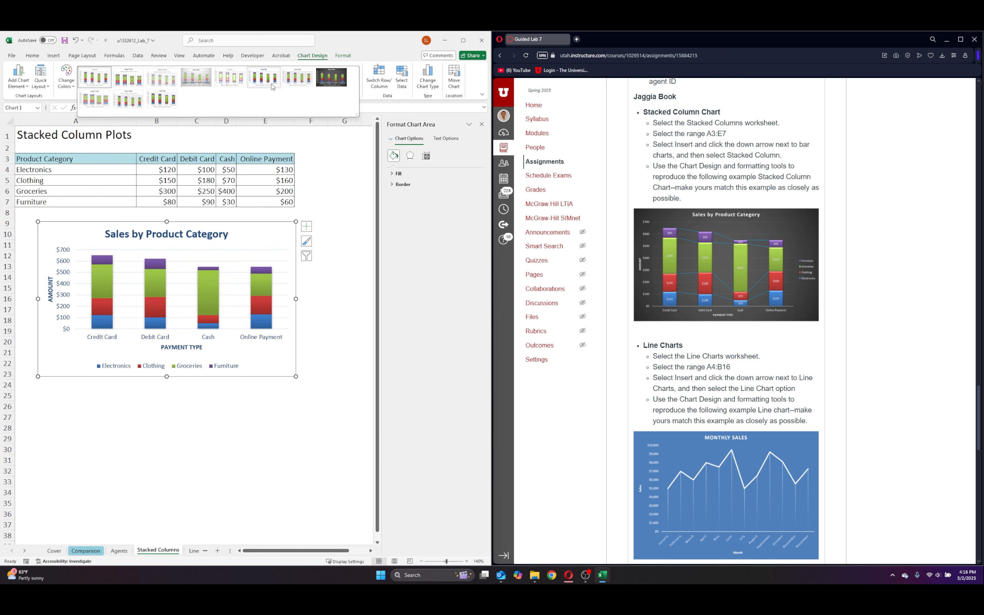
{"action": "left_click", "coordinate": [139, 87]}
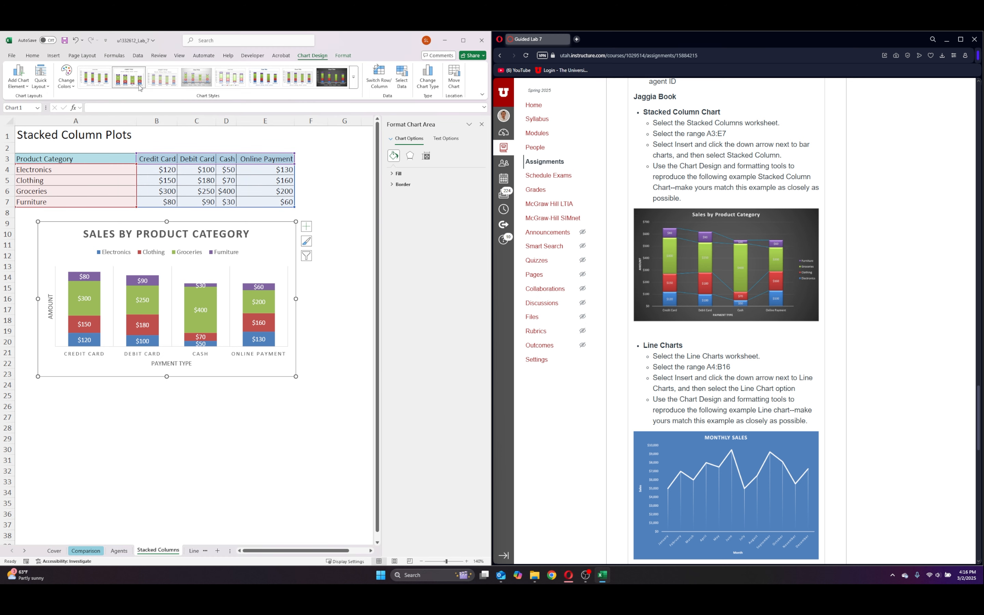
{"action": "left_click", "coordinate": [340, 82]}
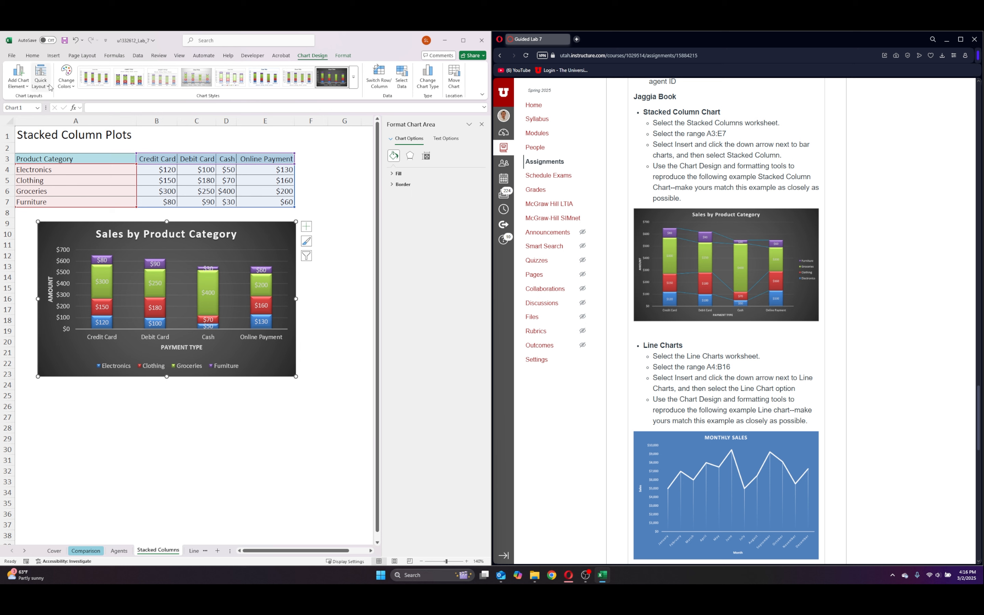
- Add Series Lines connecting the stacked columns of the chart
{"action": "left_click", "coordinate": [22, 82]}
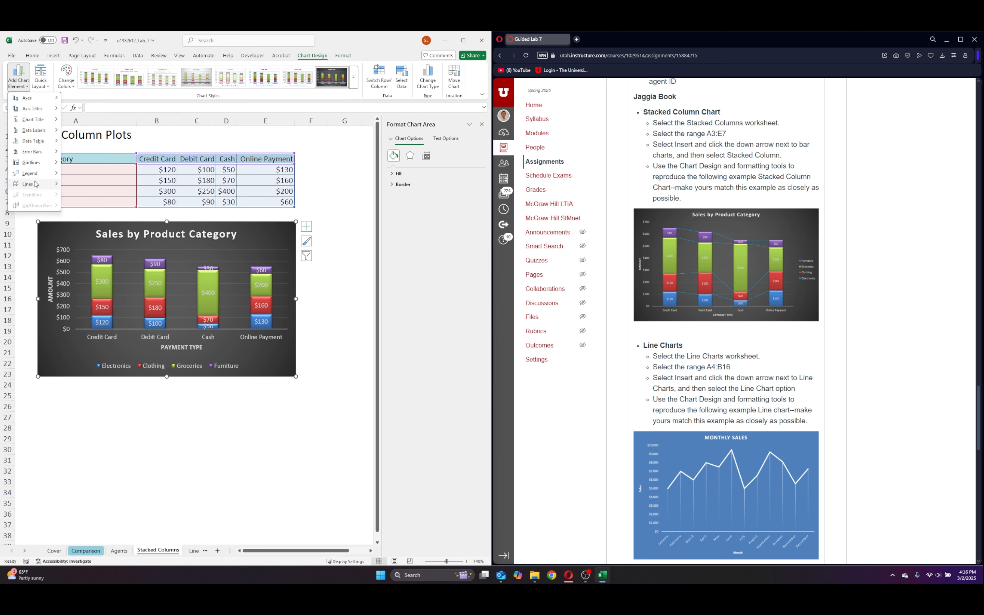
{"action": "mouse_move", "coordinate": [37, 187]}
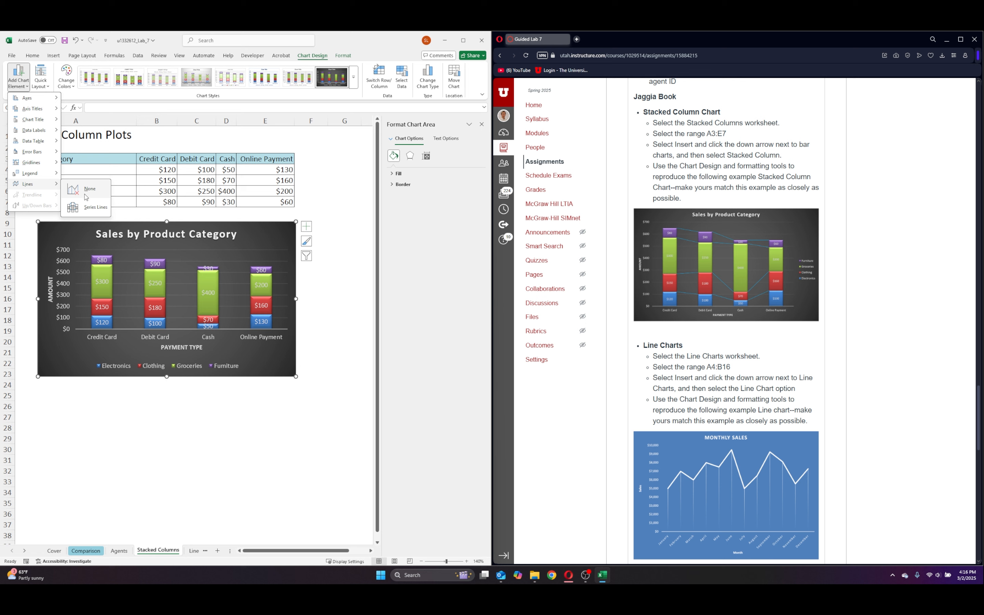
{"action": "left_click", "coordinate": [92, 207]}
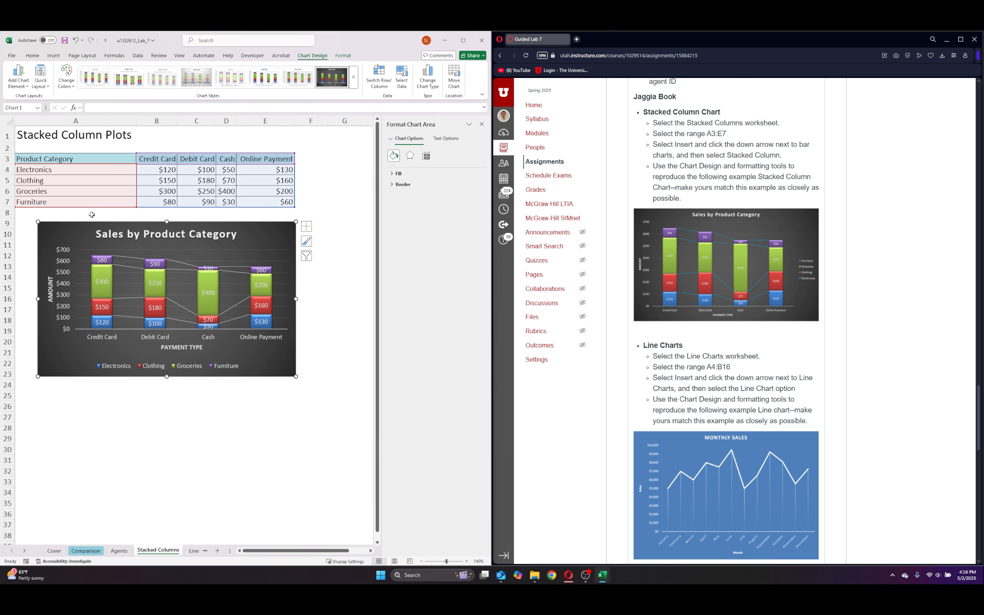
{"action": "left_click", "coordinate": [344, 373]}
{"action": "left_click", "coordinate": [482, 125]}
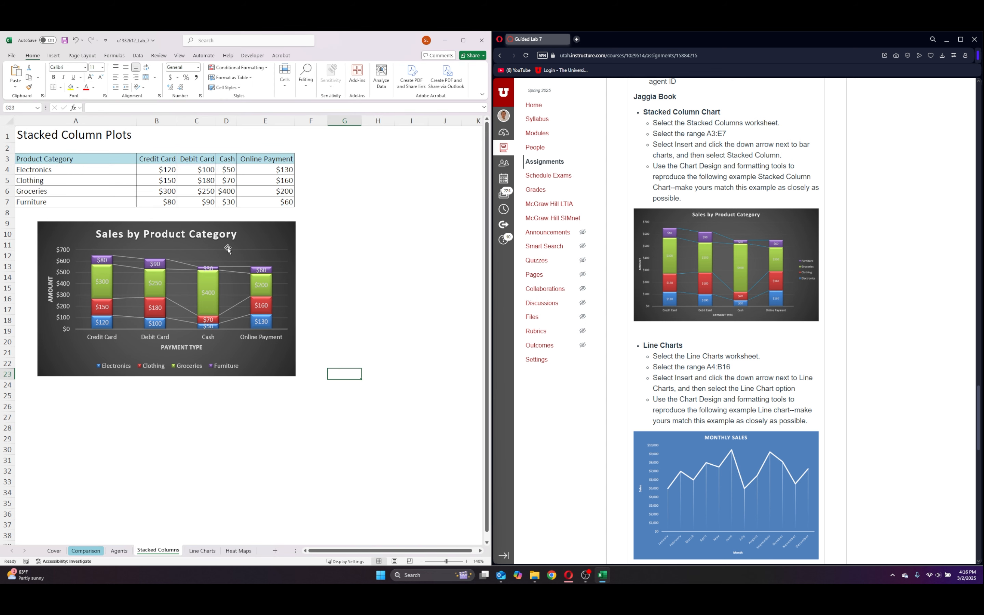
- Recolor the chart's series lines with the blue theme color, matching the example, and close the formatting options
{"action": "double_click", "coordinate": [181, 266]}
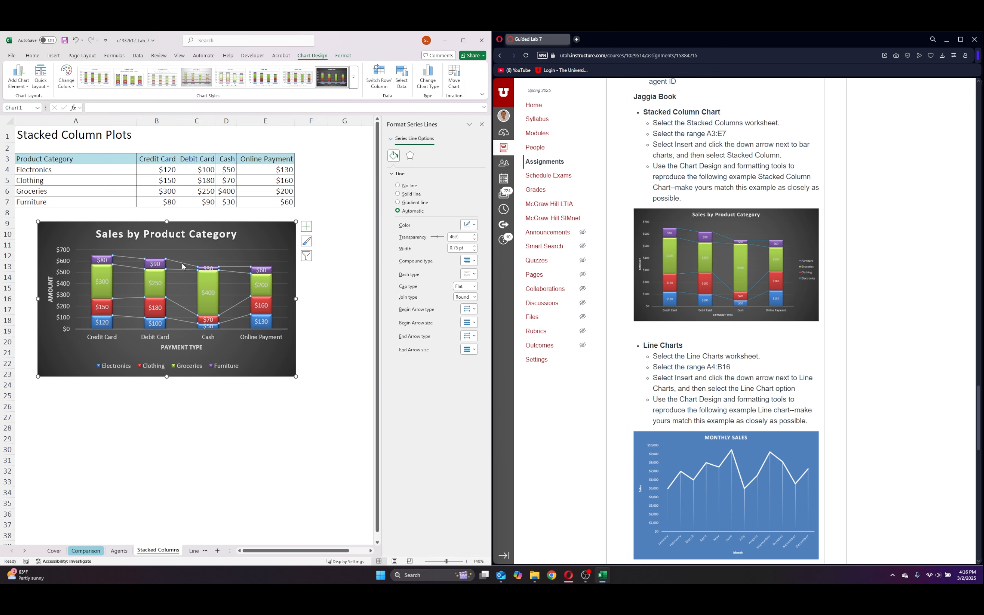
{"action": "left_click", "coordinate": [468, 225]}
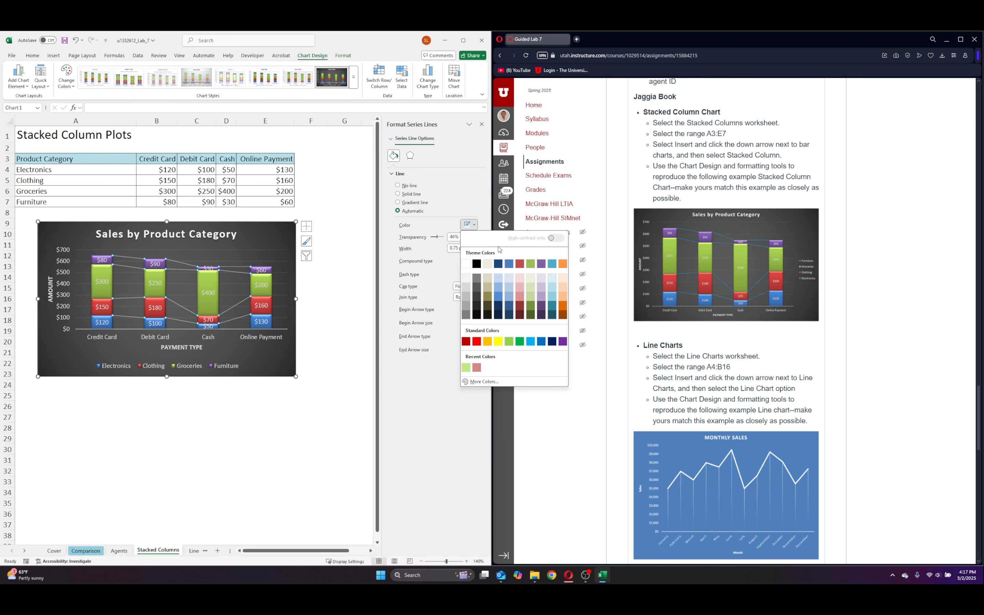
{"action": "left_click", "coordinate": [509, 264]}
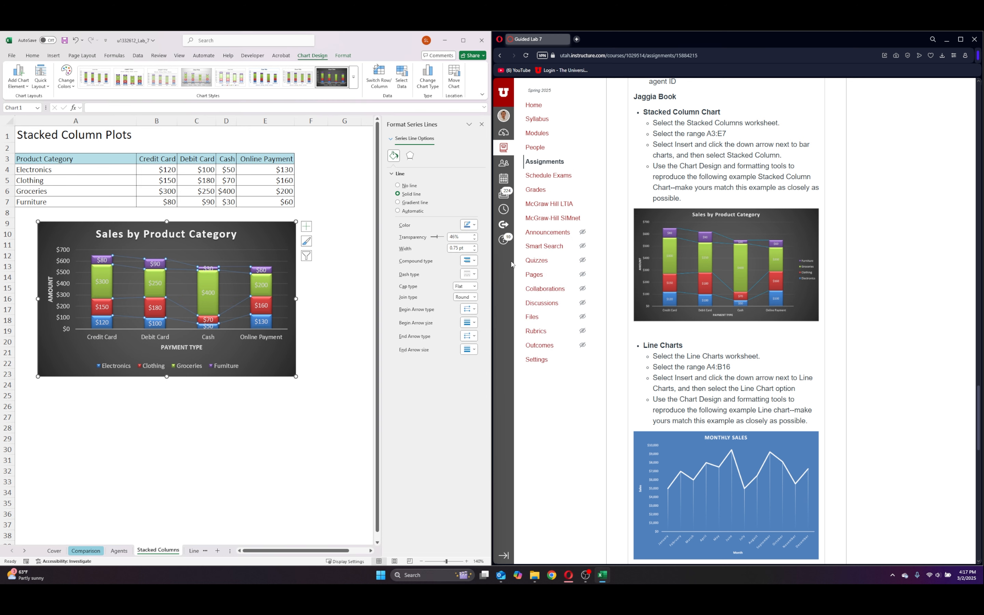
{"action": "left_click", "coordinate": [482, 124]}
{"action": "left_click", "coordinate": [378, 341]}
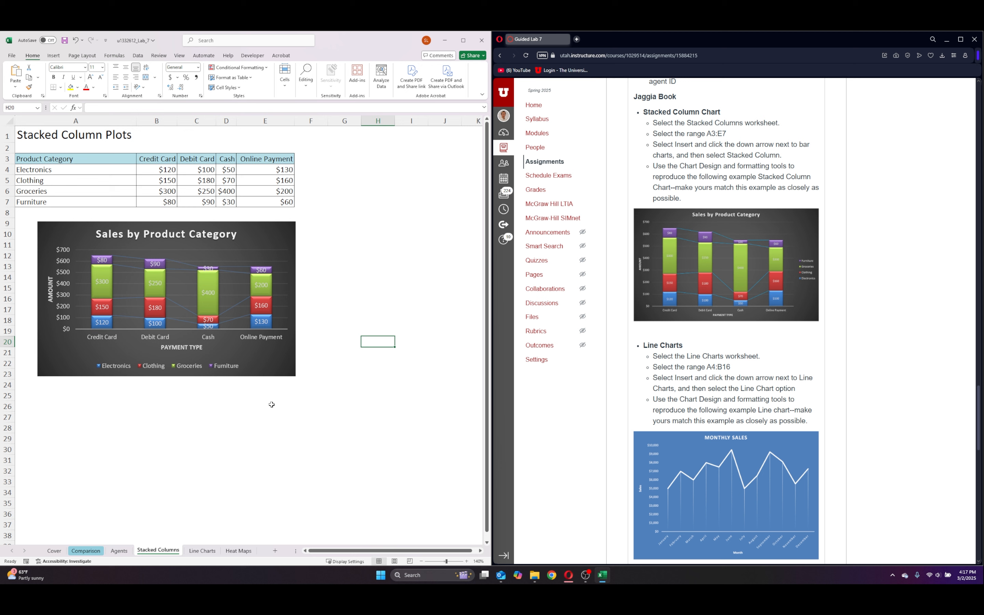
{"action": "left_click", "coordinate": [87, 331]}
{"action": "left_click", "coordinate": [87, 334]}
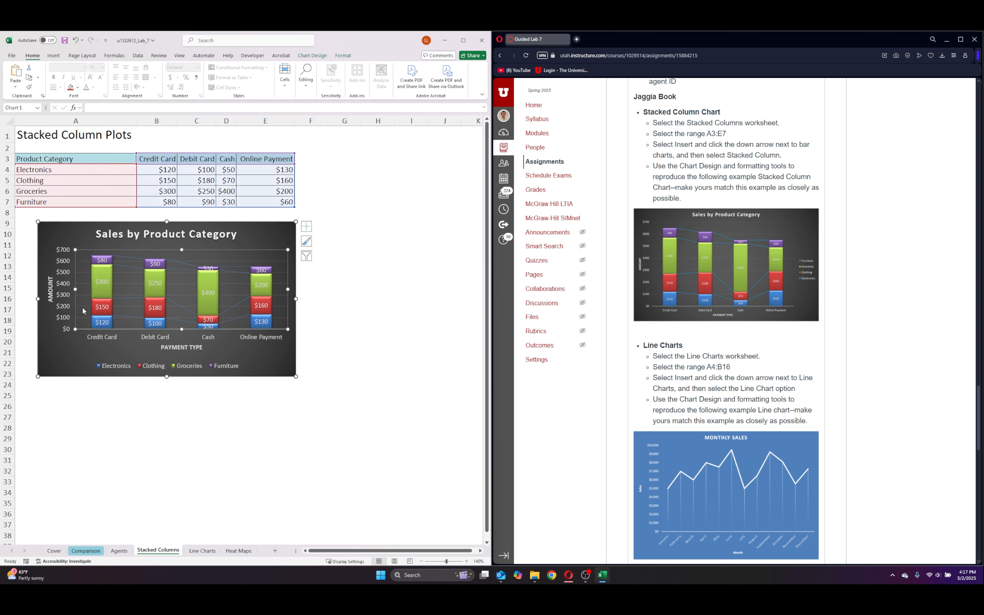
{"action": "left_click", "coordinate": [62, 290]}
{"action": "left_click", "coordinate": [372, 345]}
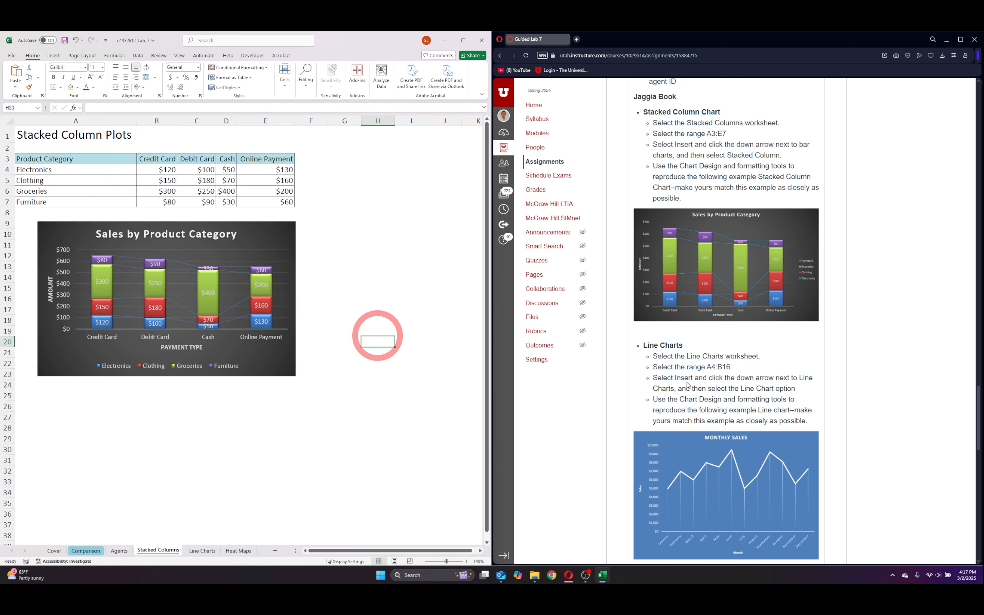
- On the Line Charts worksheet, insert a 2-D Line chart from range A4:B16 and place it beside the Monthly Sales table
{"action": "scroll", "coordinate": [672, 338], "scroll_direction": "down", "scroll_amount": 6}
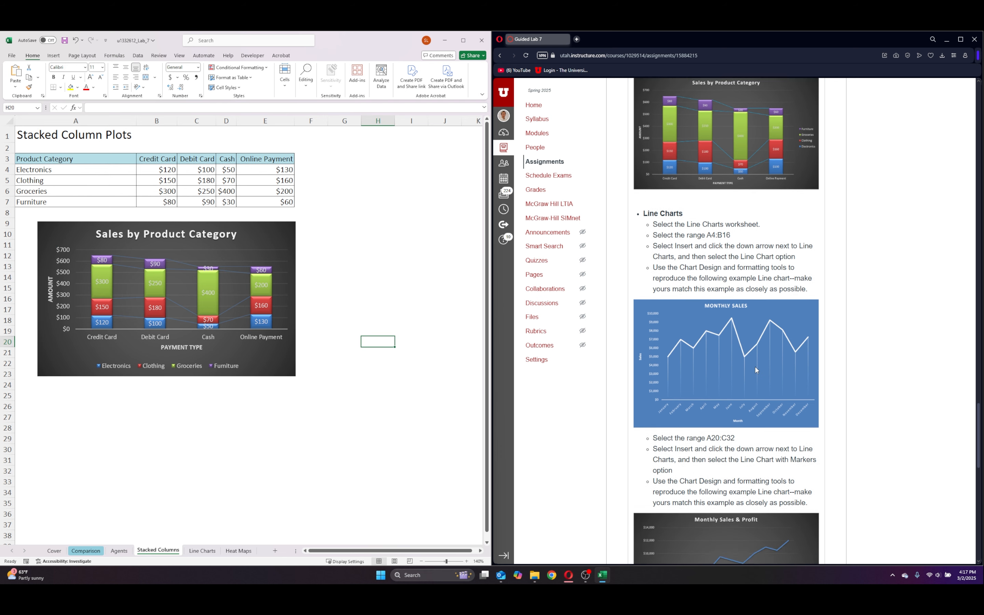
{"action": "scroll", "coordinate": [671, 337], "scroll_direction": "up", "scroll_amount": 1}
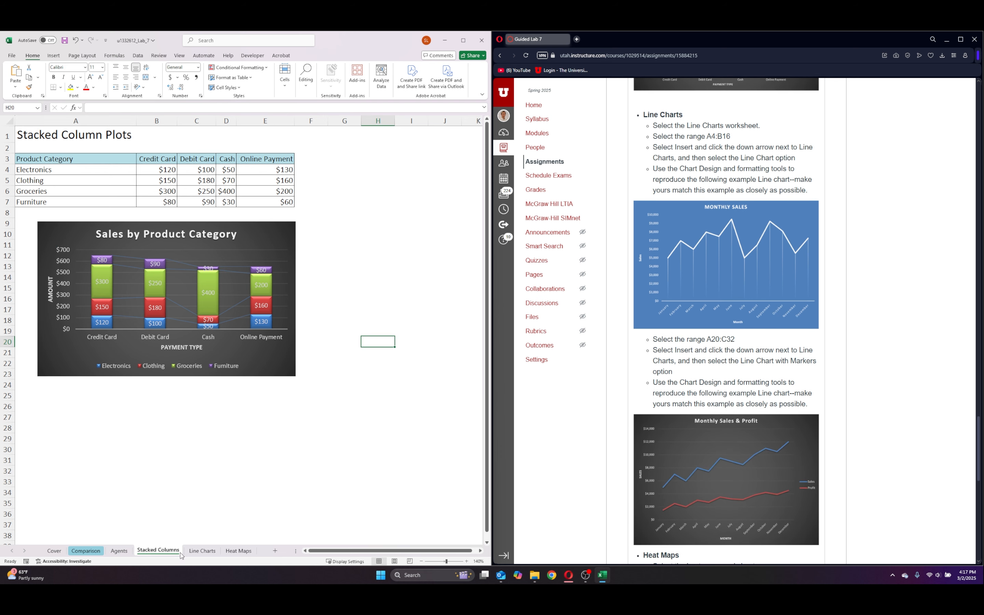
{"action": "left_click", "coordinate": [202, 551]}
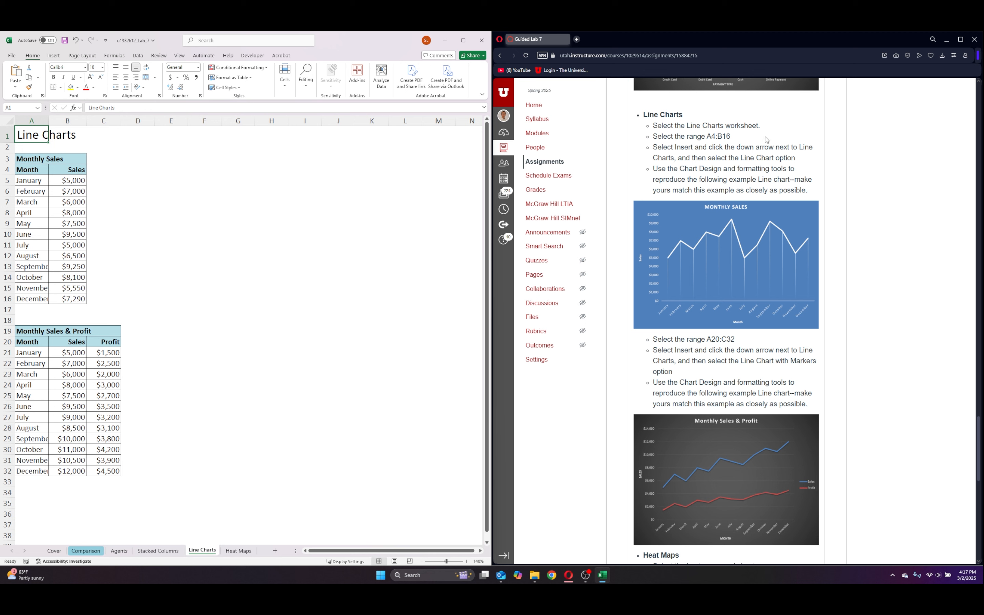
{"action": "left_click", "coordinate": [173, 148]}
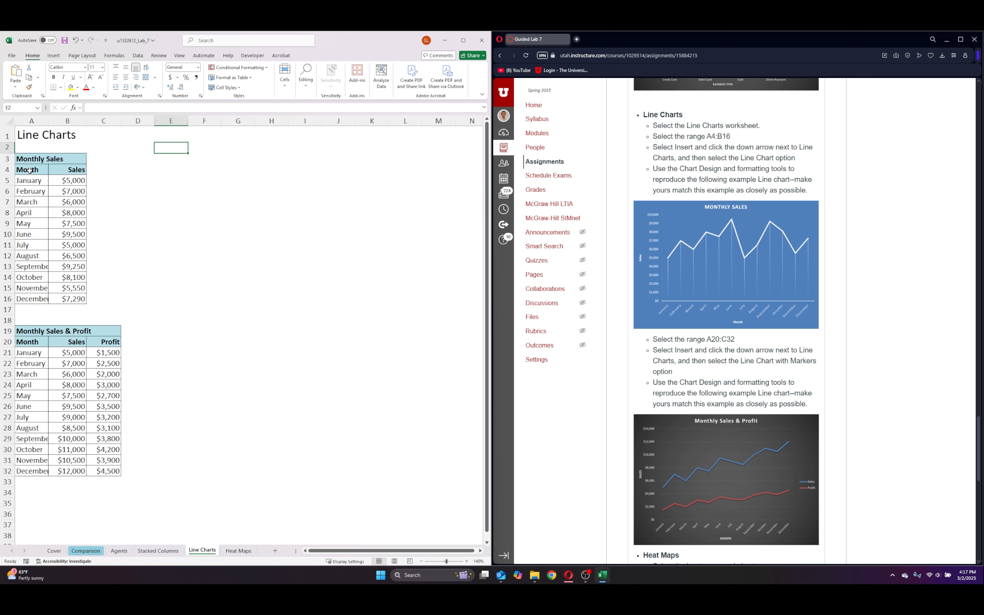
{"action": "left_click_drag", "start_coordinate": [30, 170], "coordinate": [66, 299]}
{"action": "left_click", "coordinate": [53, 55]}
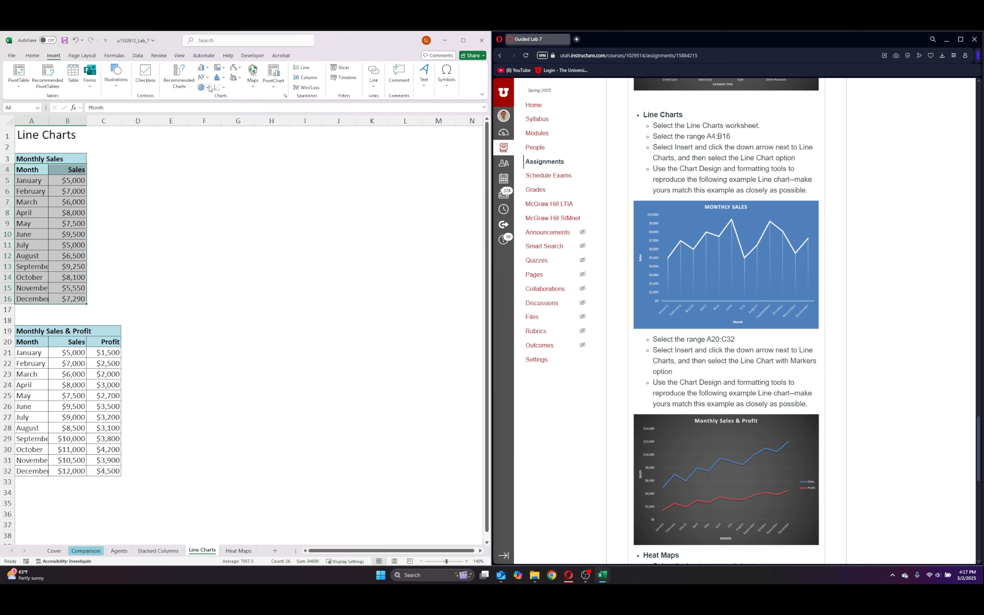
{"action": "left_click", "coordinate": [200, 79]}
{"action": "left_click", "coordinate": [210, 104]}
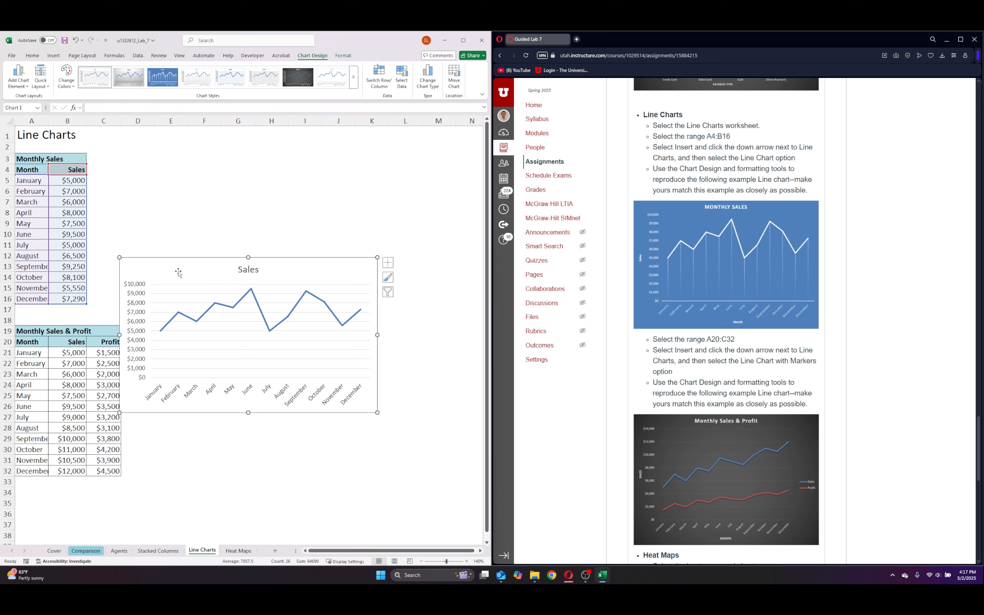
{"action": "left_click_drag", "start_coordinate": [175, 270], "coordinate": [154, 168]}
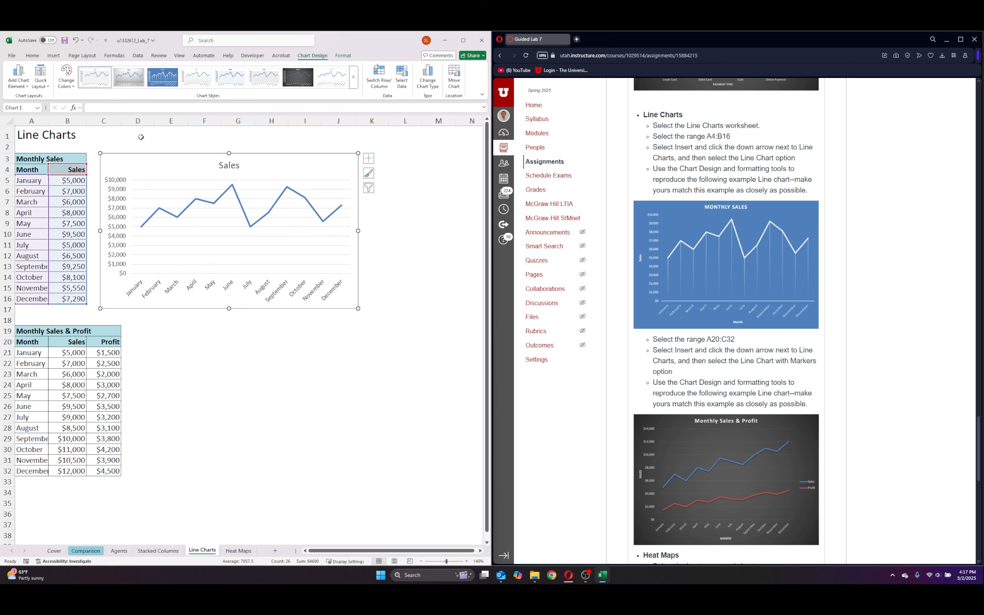
- Replace the line chart's title with "MONTHLY SALES"
{"action": "left_click", "coordinate": [239, 167]}
{"action": "double_click", "coordinate": [230, 167]}
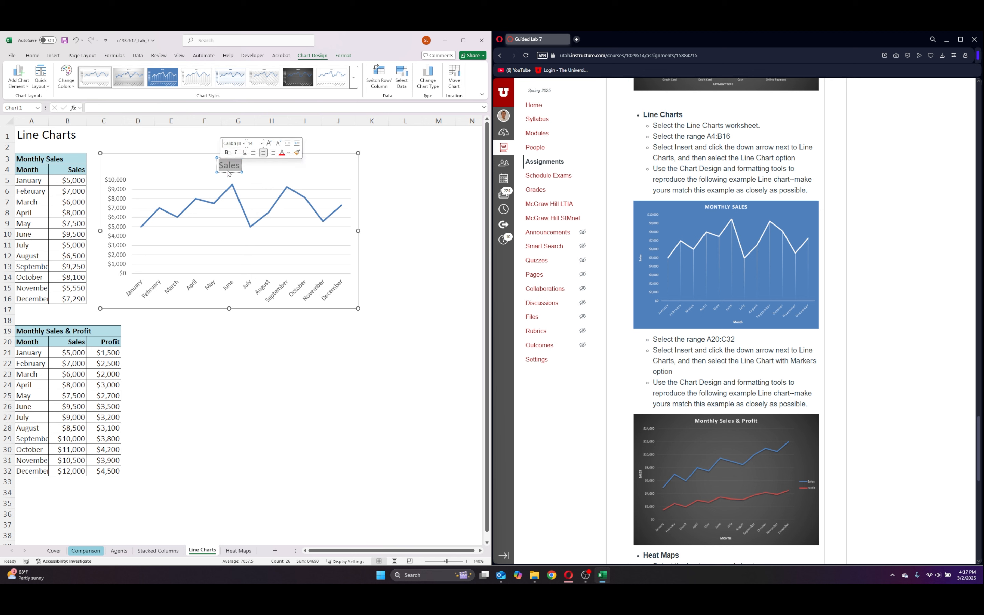
{"action": "type", "text": "MONTLY"}
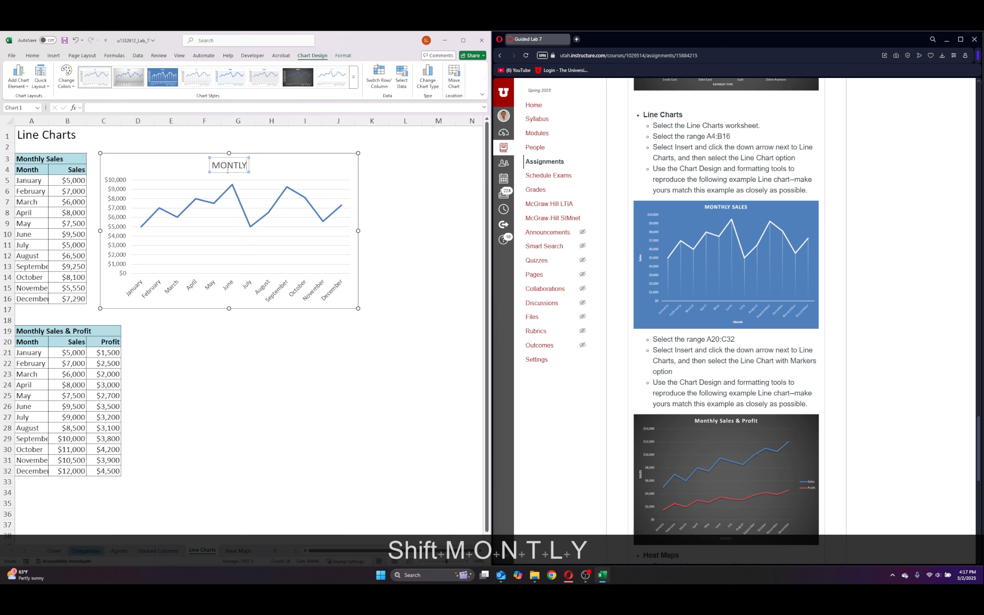
{"action": "key", "text": "BackSpace"}
{"action": "key", "text": "BackSpace"}
{"action": "key", "text": "BackSpace"}
{"action": "type", "text": "THLY "}
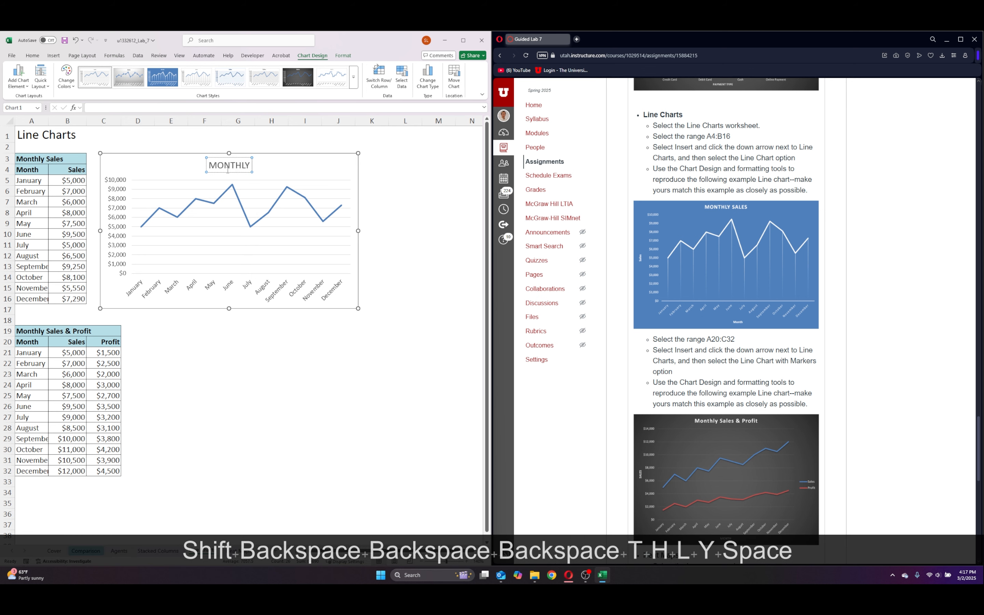
{"action": "type", "text": "SALES"}
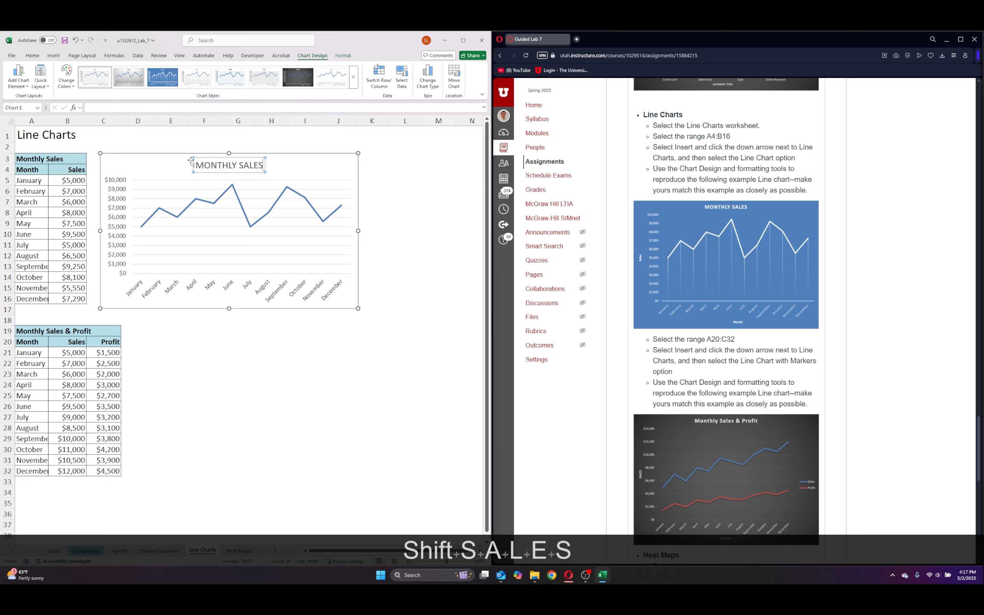
{"action": "left_click", "coordinate": [175, 165]}
- Add axis titles to the Monthly Sales line chart and name the horizontal axis "MONTH"
{"action": "left_click", "coordinate": [368, 158]}
{"action": "left_click", "coordinate": [388, 176]}
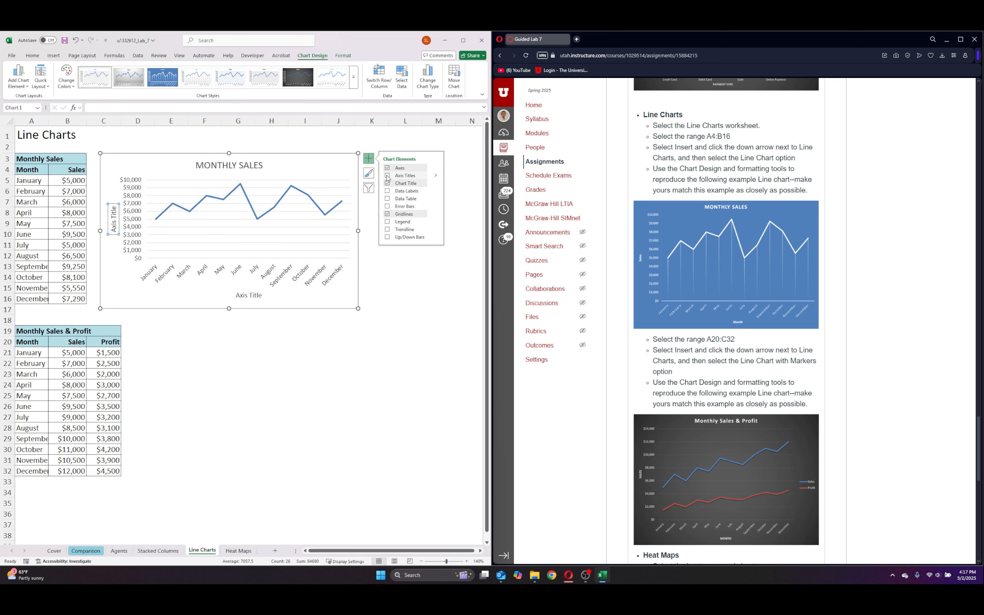
{"action": "left_click", "coordinate": [256, 296]}
{"action": "left_click", "coordinate": [263, 295]}
{"action": "triple_click", "coordinate": [244, 295]}
{"action": "key", "text": "BackSpace"}
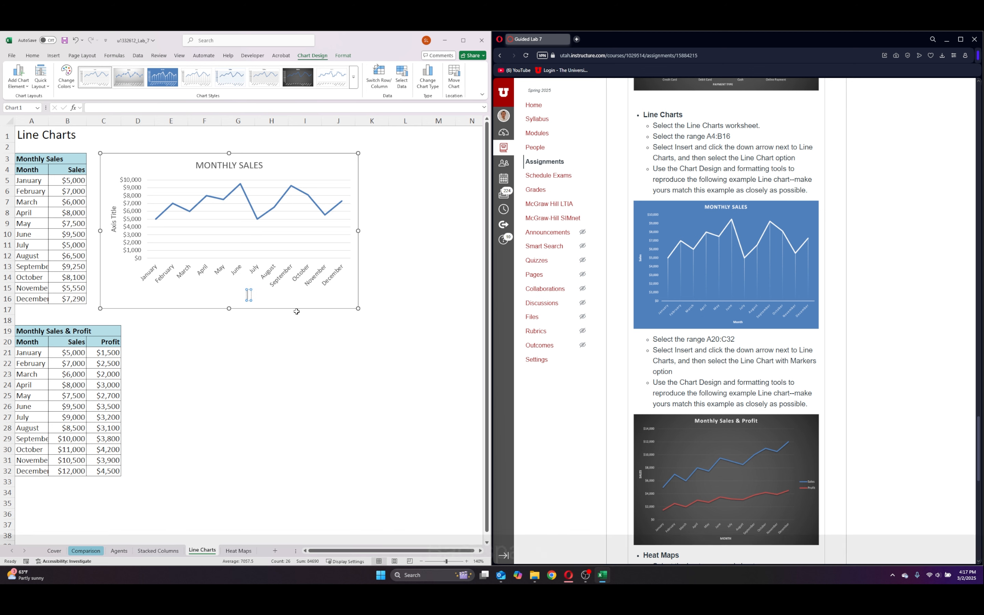
{"action": "type", "text": "MONTH"}
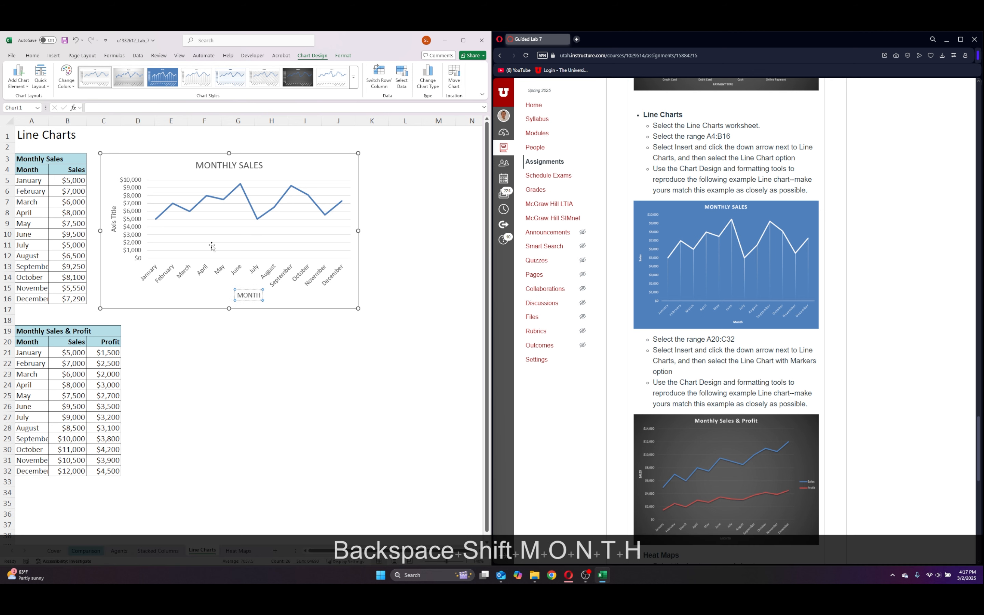
- Change the Monthly Sales chart's horizontal axis title to "Month" in title case
{"action": "key", "text": "BackSpace"}
{"action": "key", "text": "BackSpace"}
{"action": "key", "text": "BackSpace"}
{"action": "key", "text": "BackSpace"}
{"action": "type", "text": "onth"}
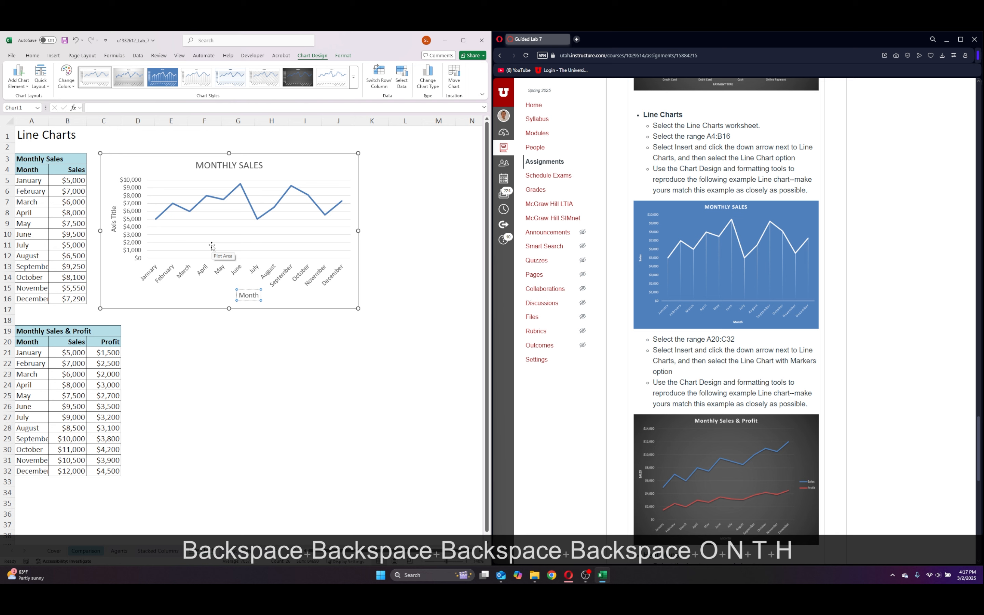
- Replace the Monthly Sales chart's vertical axis title with "Sales" and deselect the chart
{"action": "left_click", "coordinate": [114, 207]}
{"action": "double_click", "coordinate": [116, 211]}
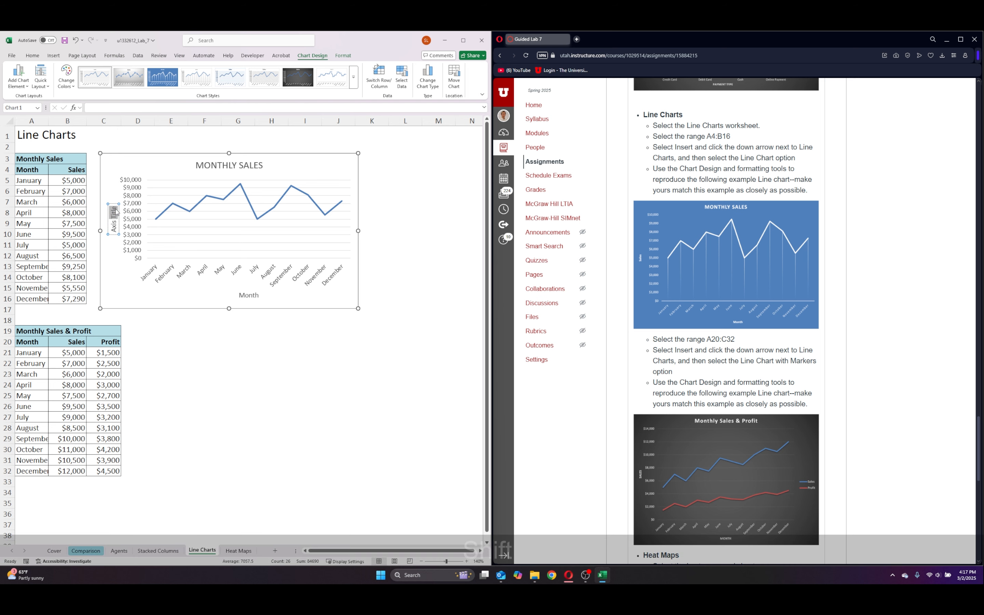
{"action": "type", "text": "A"}
{"action": "key", "text": "BackSpace"}
{"action": "key", "text": "BackSpace"}
{"action": "key", "text": "BackSpace"}
{"action": "key", "text": "BackSpace"}
{"action": "key", "text": "BackSpace"}
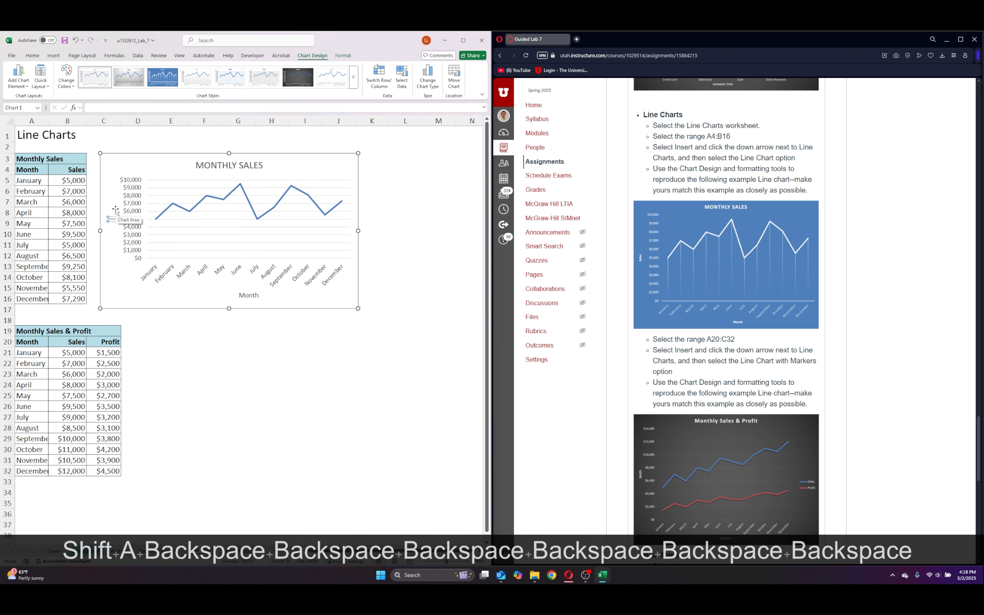
{"action": "type", "text": "Sales"}
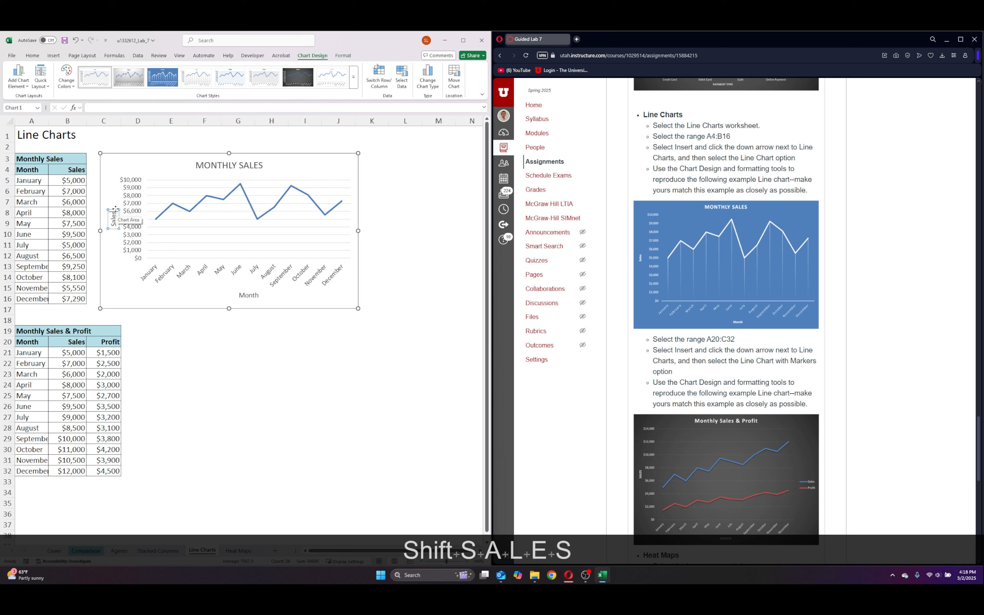
{"action": "key", "text": "Return"}
{"action": "key", "text": "BackSpace"}
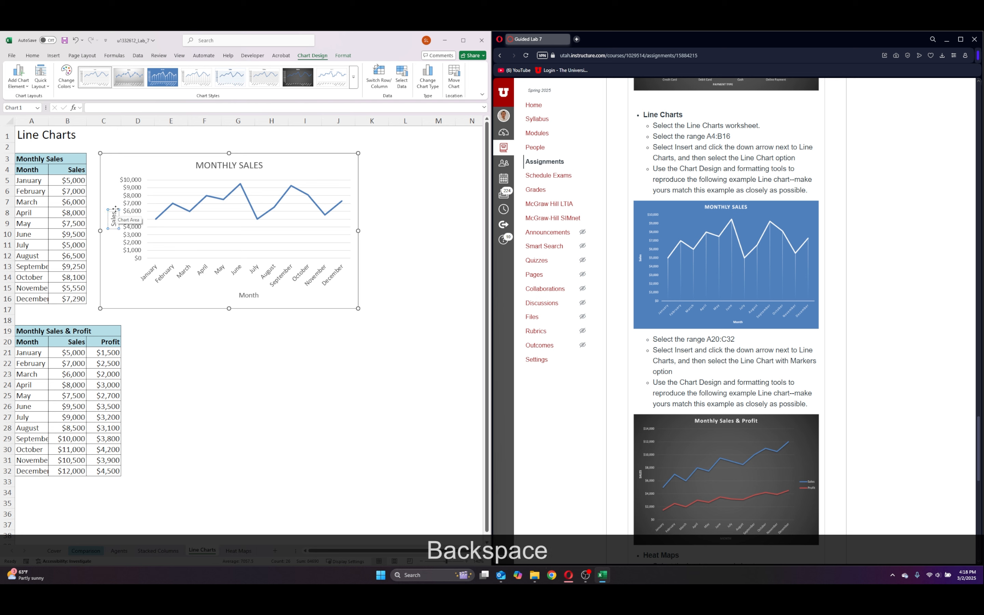
{"action": "left_click", "coordinate": [305, 352]}
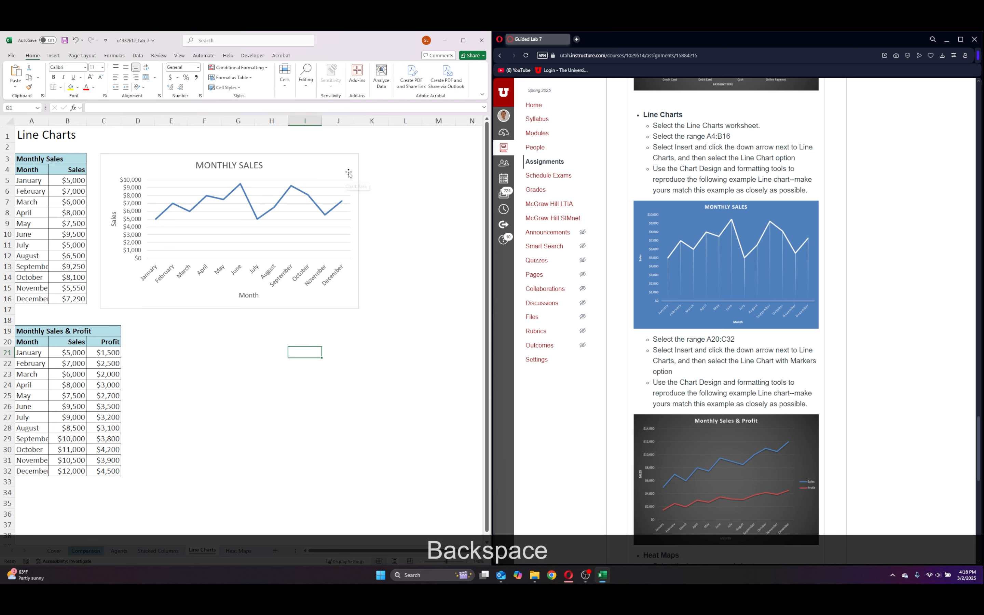
- Apply the solid blue chart style with white line and drop lines to the Monthly Sales chart
{"action": "left_click", "coordinate": [323, 164]}
{"action": "left_click", "coordinate": [315, 55]}
{"action": "left_click", "coordinate": [163, 77]}
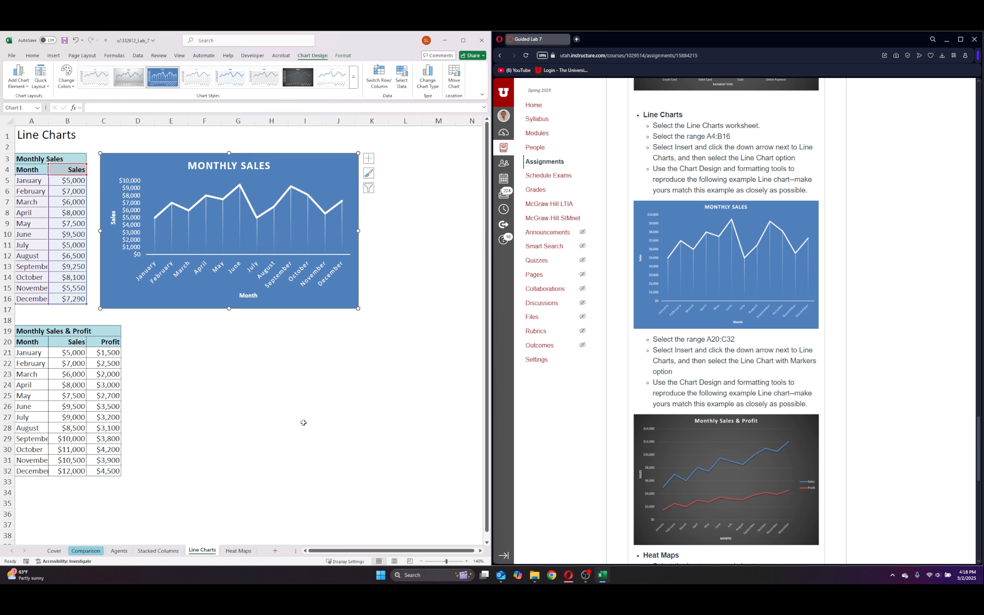
{"action": "left_click", "coordinate": [301, 423]}
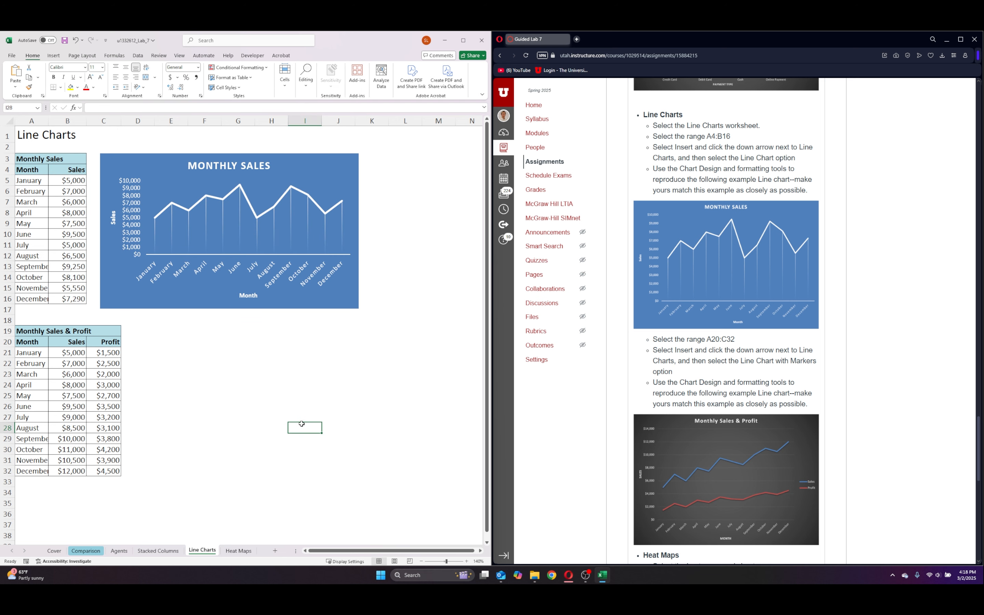
- Insert a 2-D Line chart from range A20:C32 and place it beside the Monthly Sales & Profit table
{"action": "scroll", "coordinate": [761, 362], "scroll_direction": "down", "scroll_amount": 4}
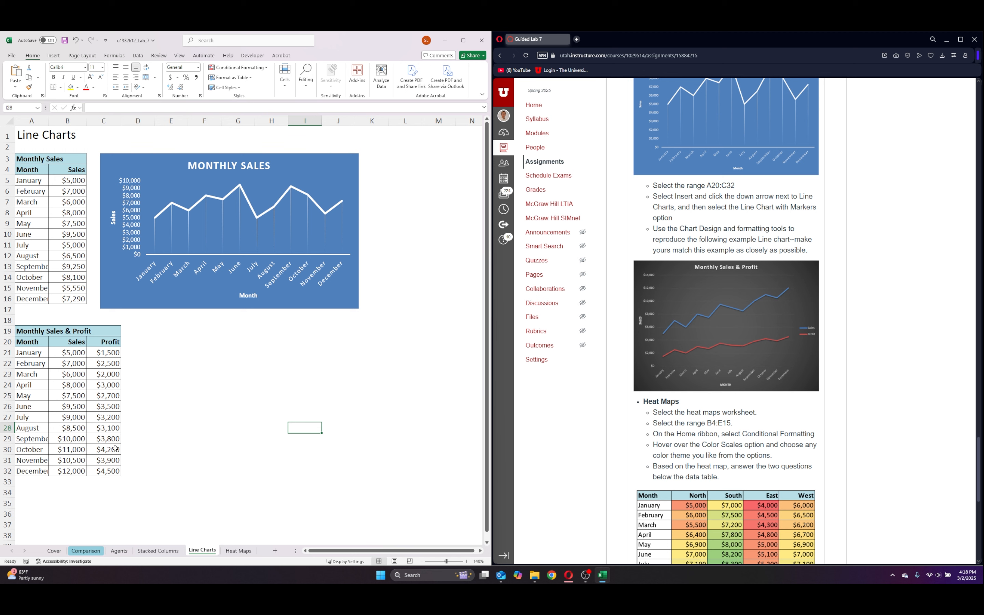
{"action": "left_click", "coordinate": [24, 342]}
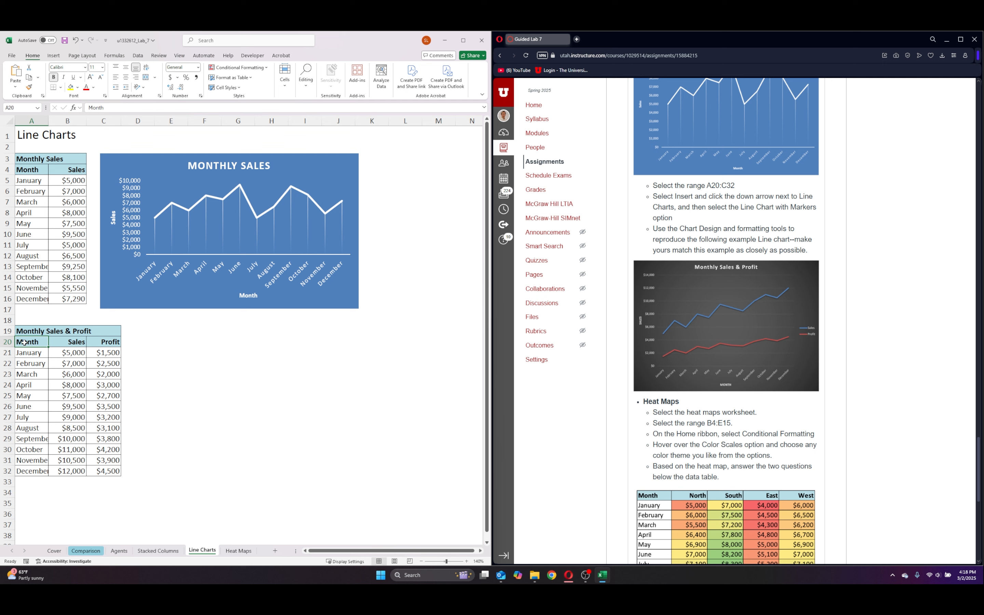
{"action": "left_click_drag", "start_coordinate": [25, 343], "coordinate": [105, 472]}
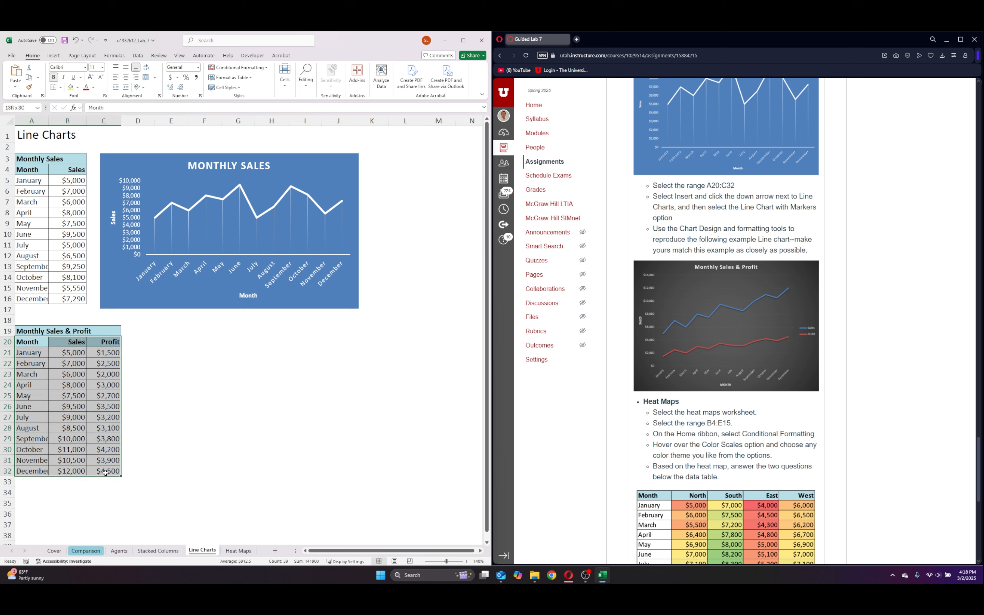
{"action": "left_click", "coordinate": [53, 56]}
{"action": "left_click", "coordinate": [205, 78]}
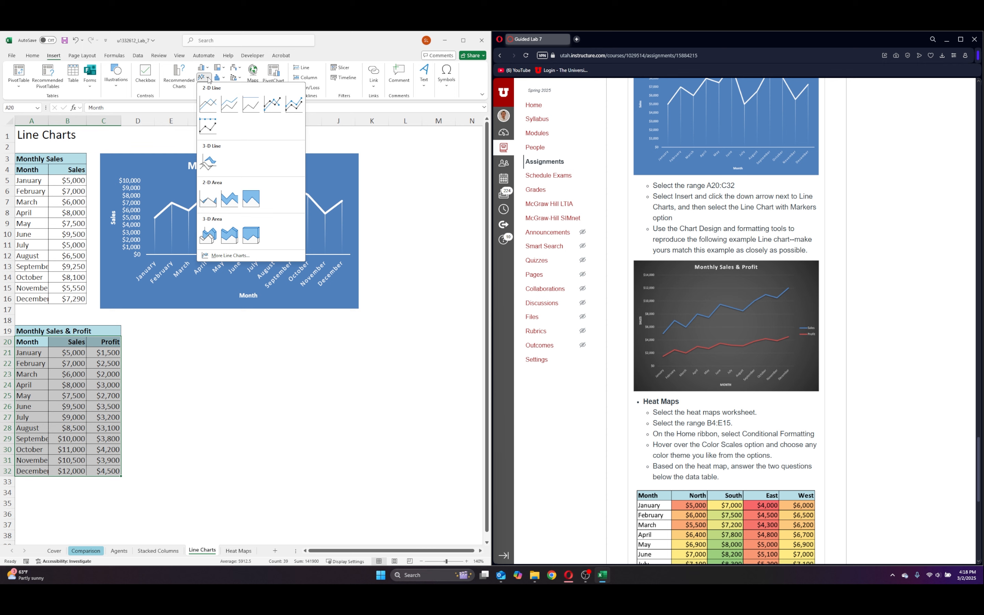
{"action": "left_click", "coordinate": [210, 106]}
{"action": "left_click_drag", "start_coordinate": [310, 265], "coordinate": [245, 343]}
- Replace the new line chart's title with "Montly Sales & Profit"
{"action": "left_click", "coordinate": [283, 341]}
{"action": "type", "text": "Mo"}
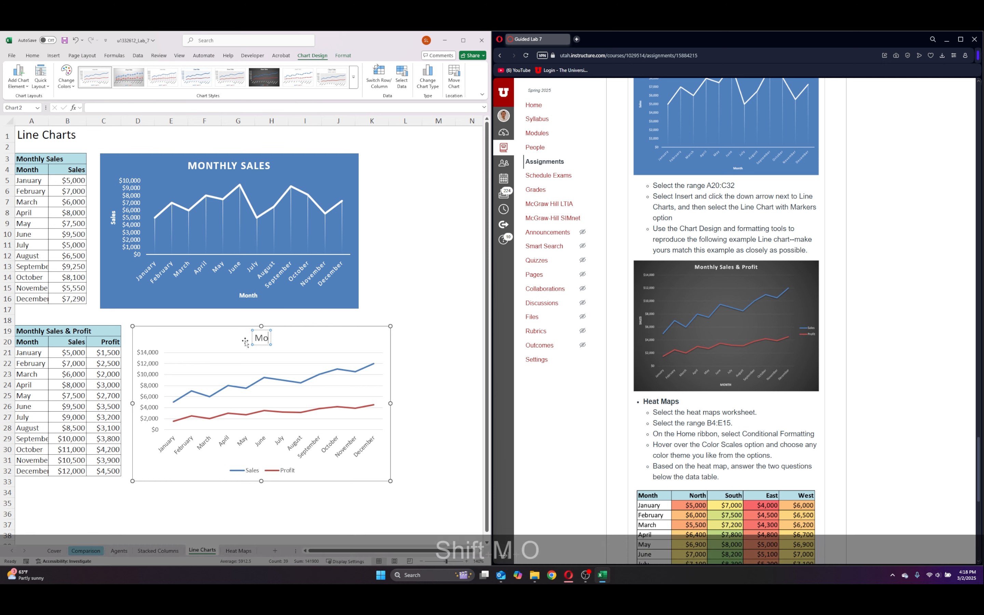
{"action": "type", "text": "ntly Sales an"}
{"action": "key", "text": "BackSpace"}
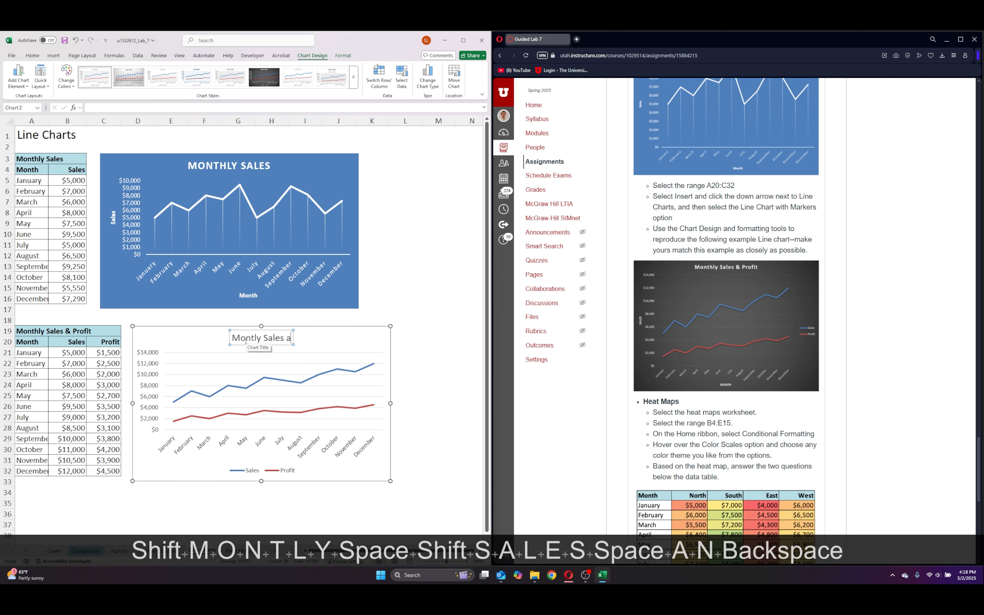
{"action": "key", "text": "BackSpace"}
{"action": "type", "text": "& Profit"}
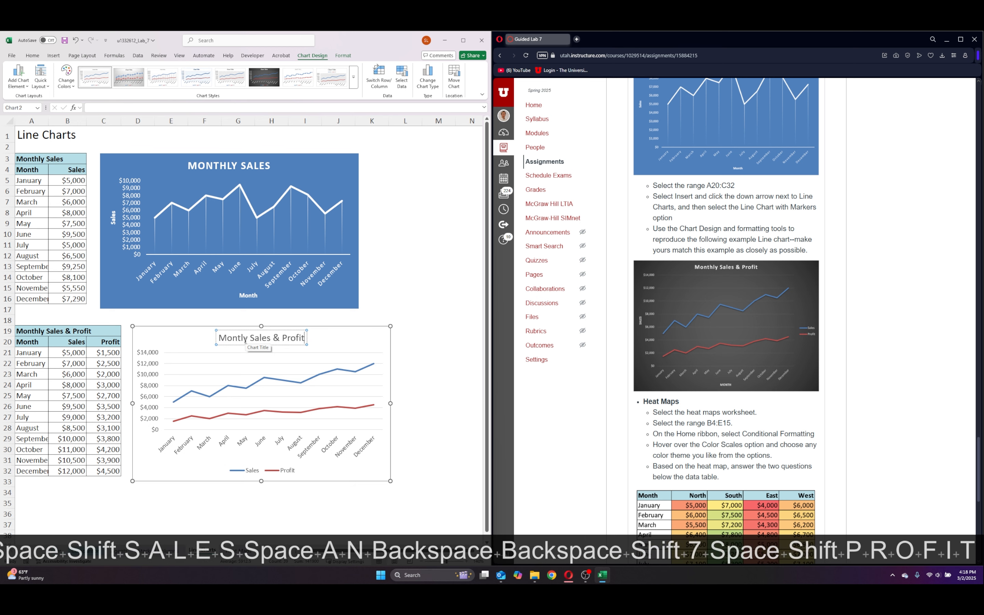
{"action": "left_click", "coordinate": [332, 336]}
- Add axis titles to the sales and profit chart and name the vertical axis "Sales"
{"action": "left_click", "coordinate": [400, 330]}
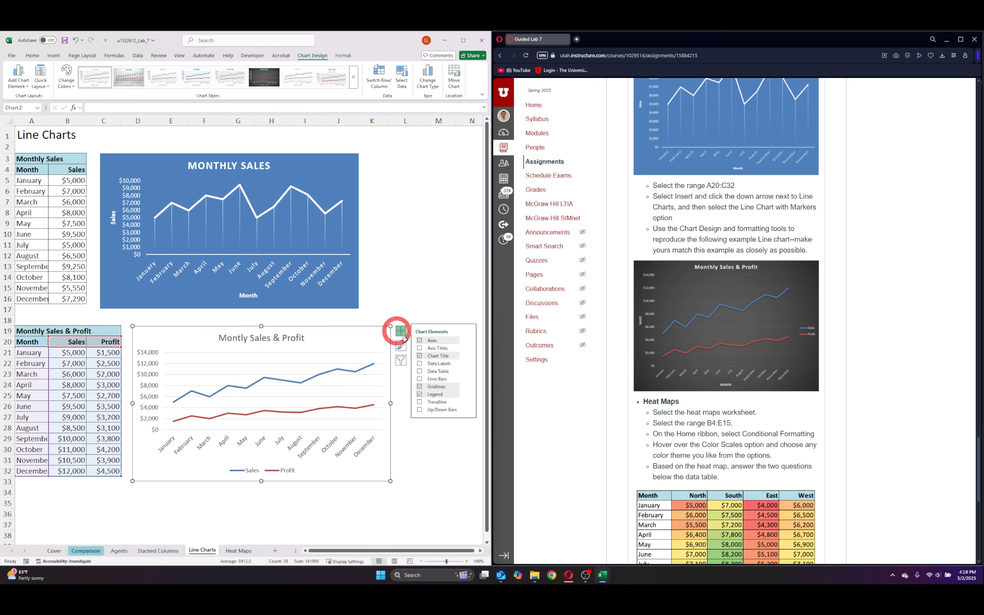
{"action": "left_click", "coordinate": [419, 348]}
{"action": "left_click", "coordinate": [148, 383]}
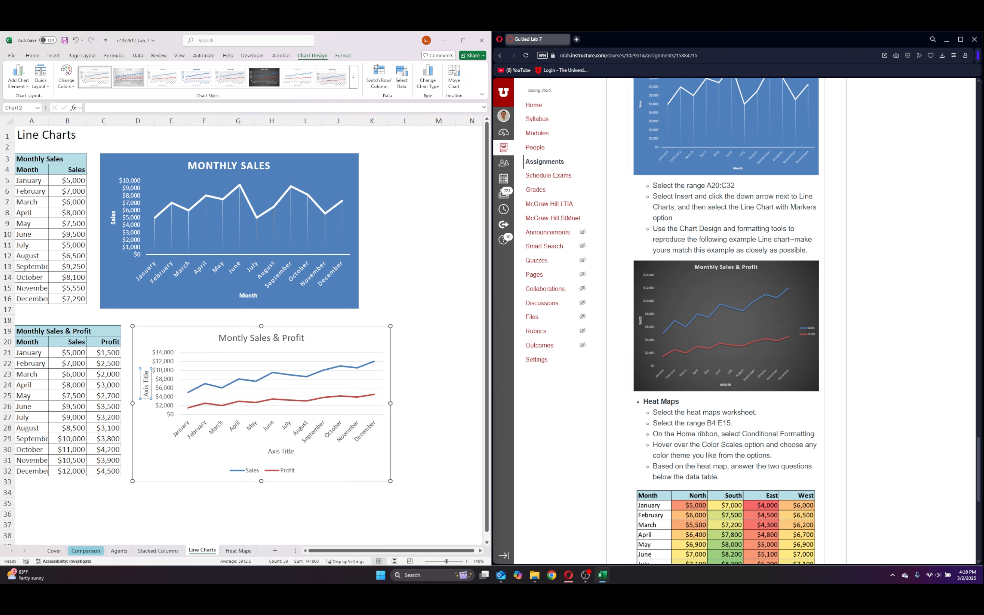
{"action": "key", "text": "BackSpace"}
{"action": "key", "text": "BackSpace"}
{"action": "key", "text": "BackSpace"}
{"action": "key", "text": "BackSpace"}
{"action": "key", "text": "BackSpace"}
{"action": "key", "text": "BackSpace"}
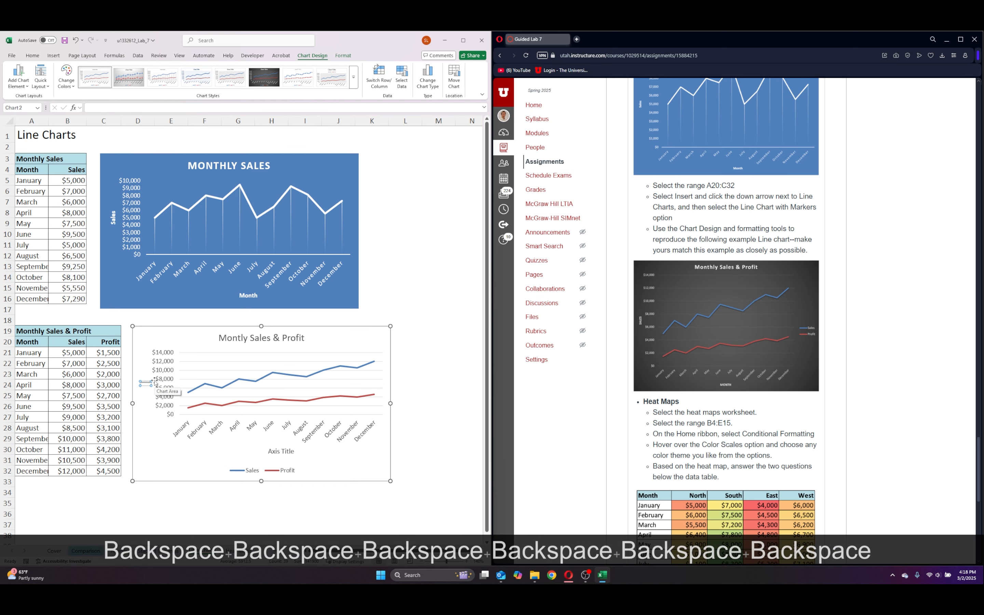
{"action": "type", "text": "Sales"}
- Name the sales and profit chart's horizontal axis "Month" and shift that title slightly to the left
{"action": "left_click", "coordinate": [296, 451]}
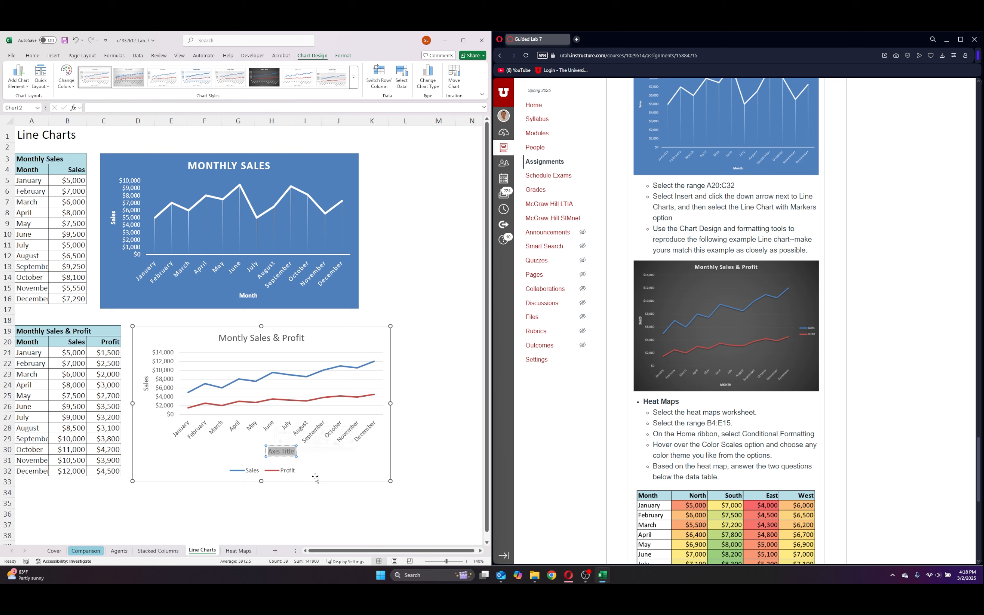
{"action": "key", "text": "BackSpace"}
{"action": "type", "text": "Month"}
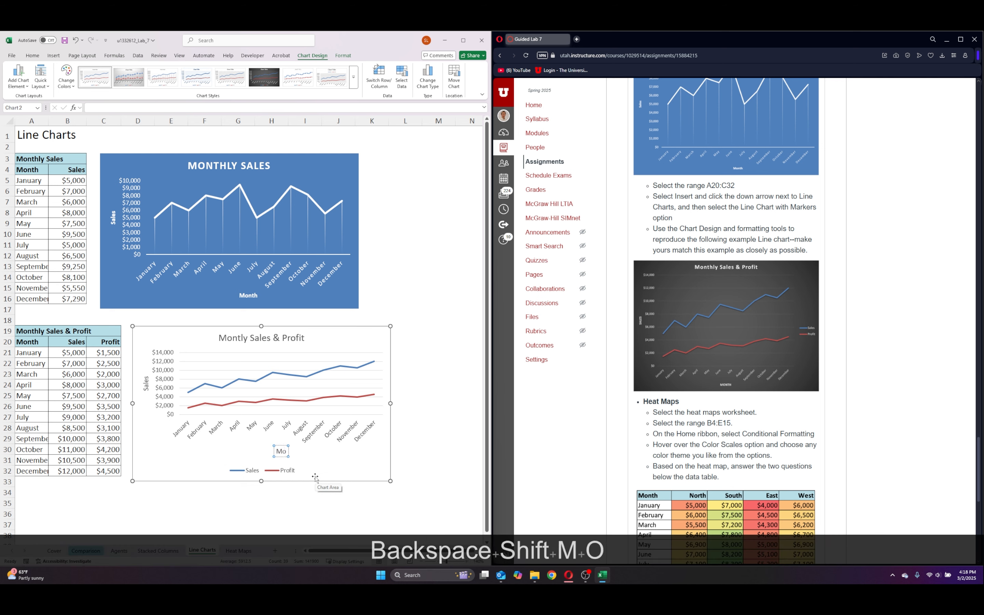
{"action": "left_click", "coordinate": [325, 468]}
{"action": "left_click", "coordinate": [271, 451]}
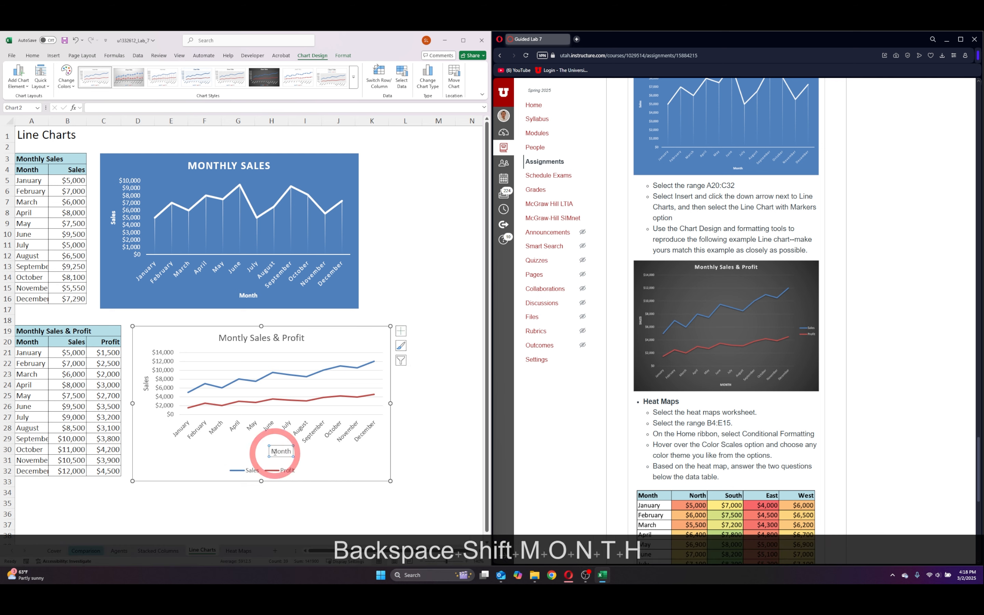
{"action": "left_click_drag", "start_coordinate": [252, 451], "coordinate": [247, 449]}
{"action": "left_click", "coordinate": [331, 461]}
- Set the legend position of the sales and profit chart to Right and close the formatting options
{"action": "left_click", "coordinate": [252, 470]}
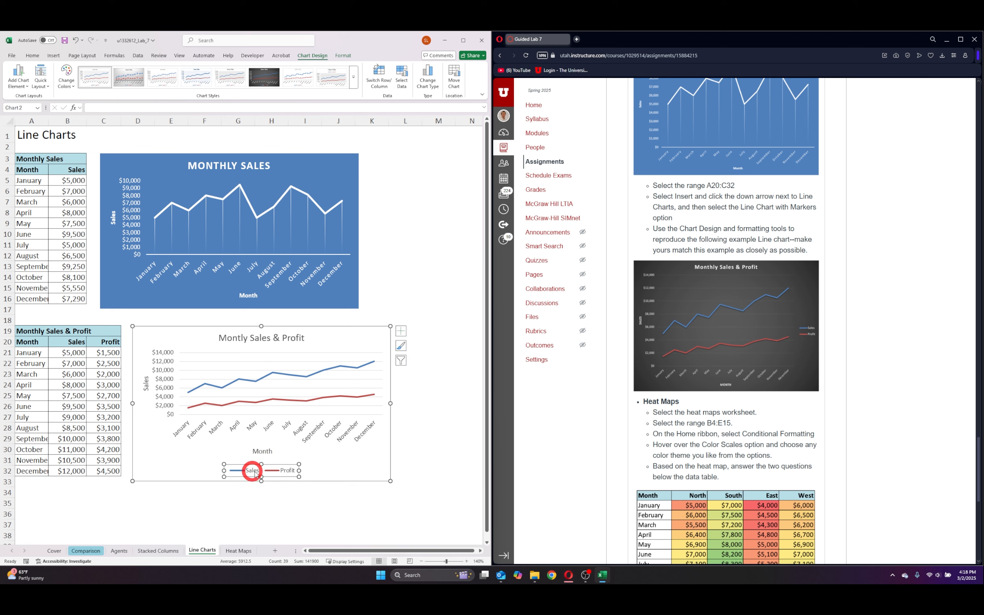
{"action": "right_click", "coordinate": [264, 472]}
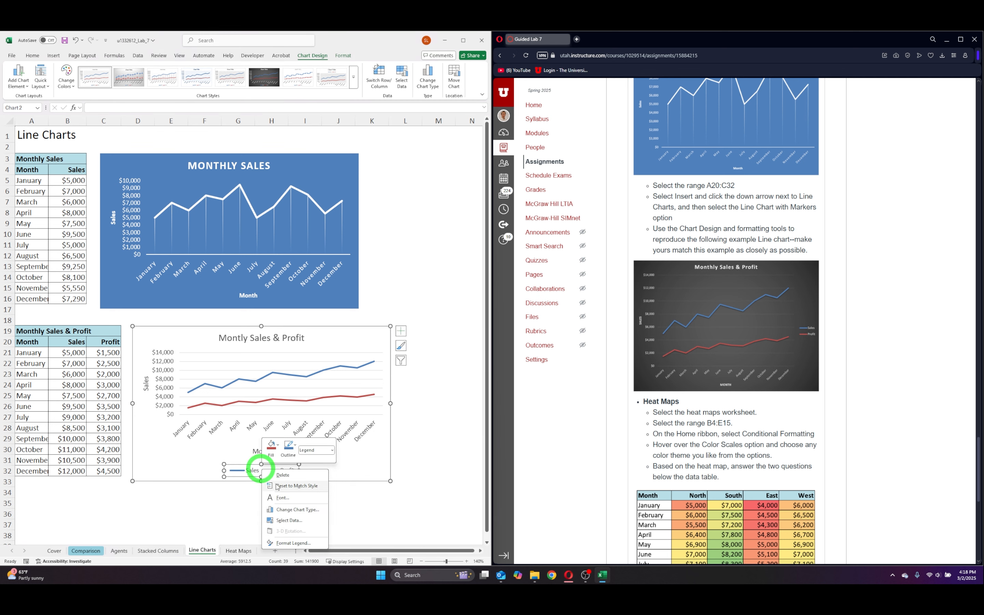
{"action": "left_click", "coordinate": [284, 544]}
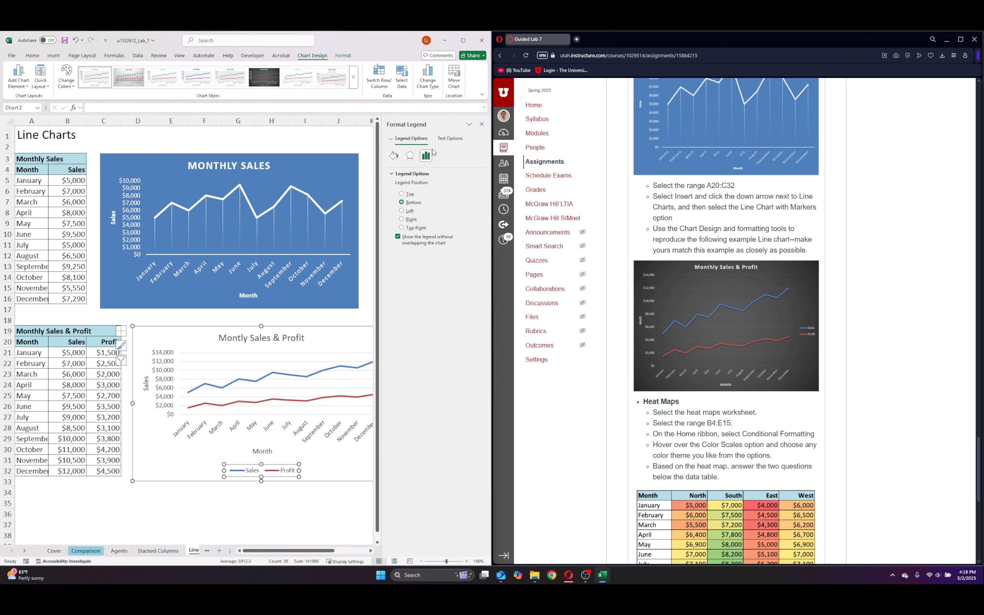
{"action": "left_click", "coordinate": [401, 220]}
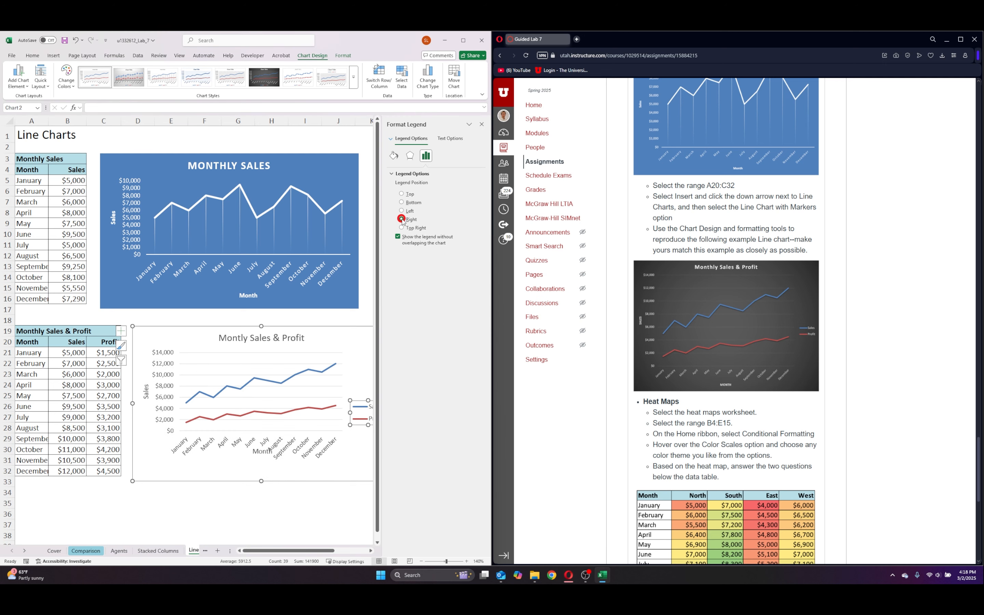
{"action": "left_click", "coordinate": [362, 374]}
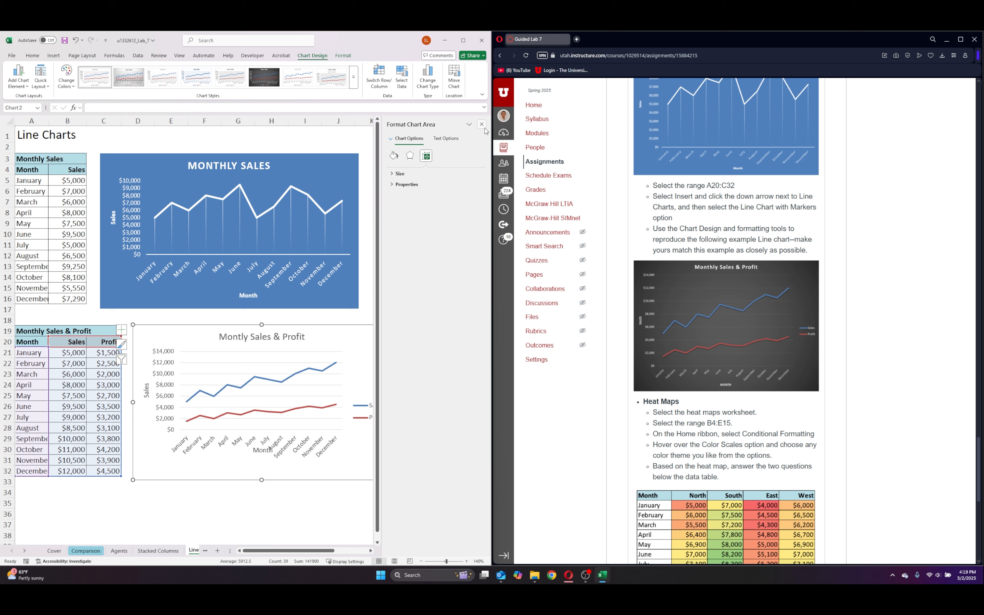
{"action": "left_click", "coordinate": [482, 125]}
- Move the legend slightly higher beside the plot in the sales and profit chart
{"action": "left_click", "coordinate": [381, 404]}
{"action": "left_click", "coordinate": [382, 403]}
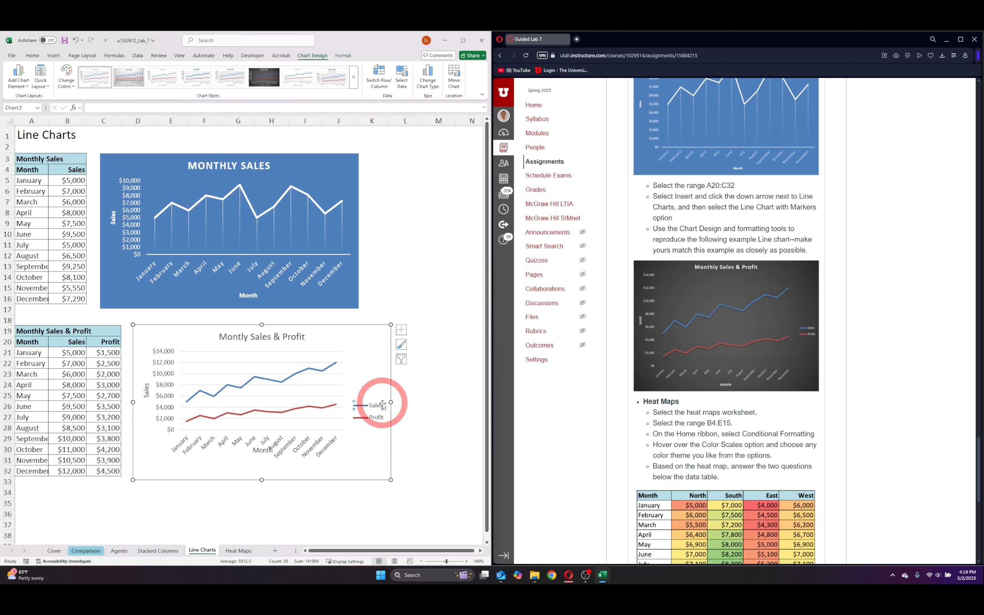
{"action": "left_click_drag", "start_coordinate": [376, 416], "coordinate": [350, 357]}
{"action": "left_click", "coordinate": [369, 402]}
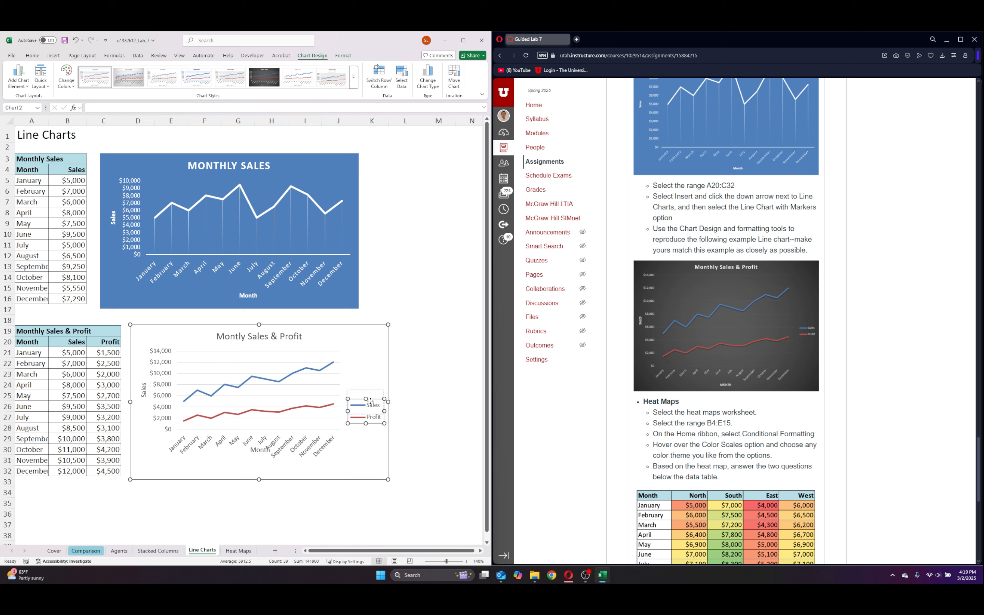
{"action": "left_click_drag", "start_coordinate": [370, 397], "coordinate": [369, 386]}
{"action": "left_click", "coordinate": [369, 439]}
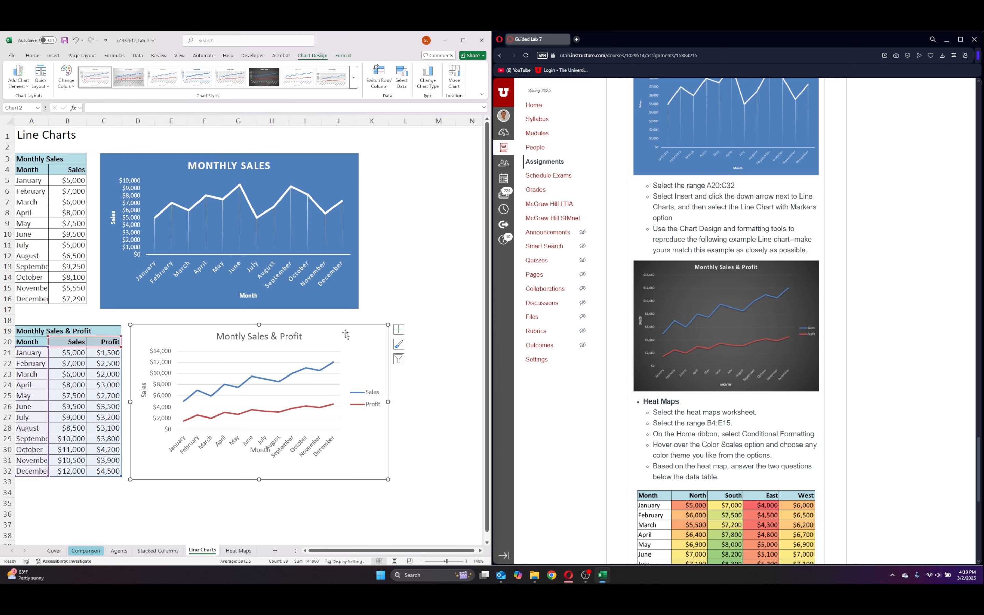
- Apply the dark gray chart style to the sales and profit chart, set its legend position to Right, and close the formatting options
{"action": "left_click", "coordinate": [263, 77]}
{"action": "left_click", "coordinate": [434, 280]}
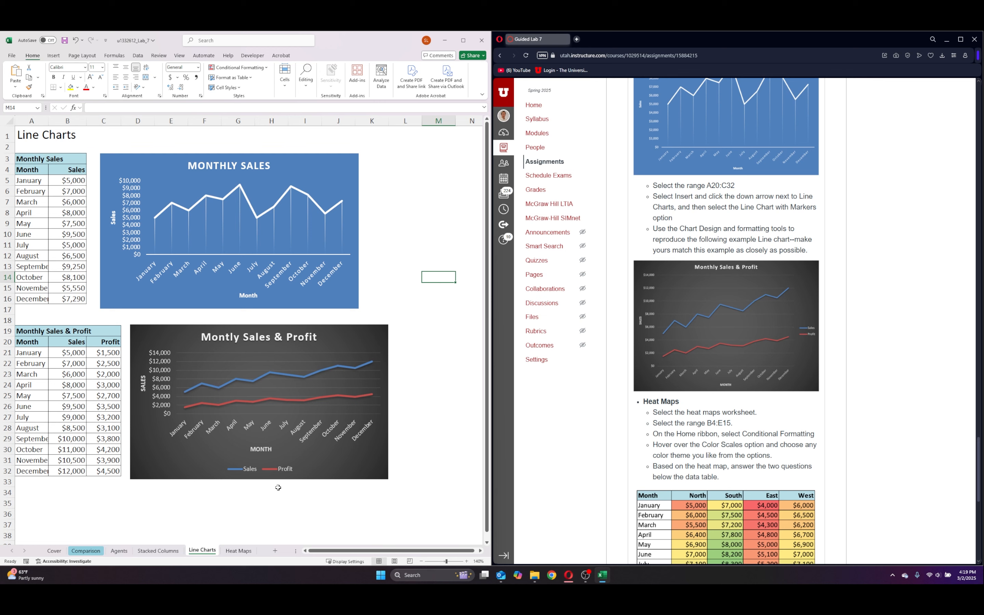
{"action": "left_click", "coordinate": [269, 464]}
{"action": "left_click", "coordinate": [291, 543]}
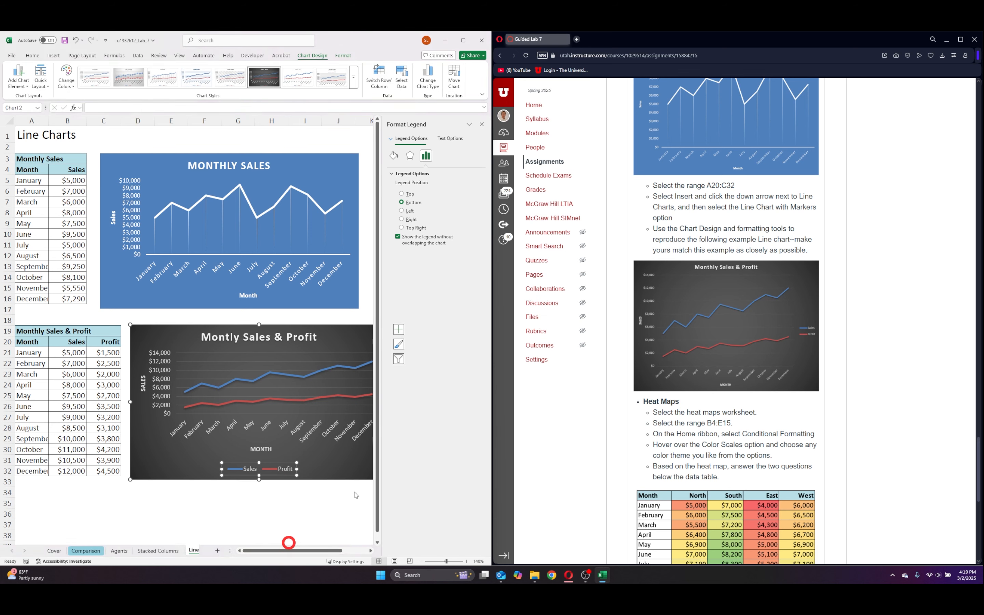
{"action": "left_click", "coordinate": [401, 219]}
{"action": "left_click", "coordinate": [300, 509]}
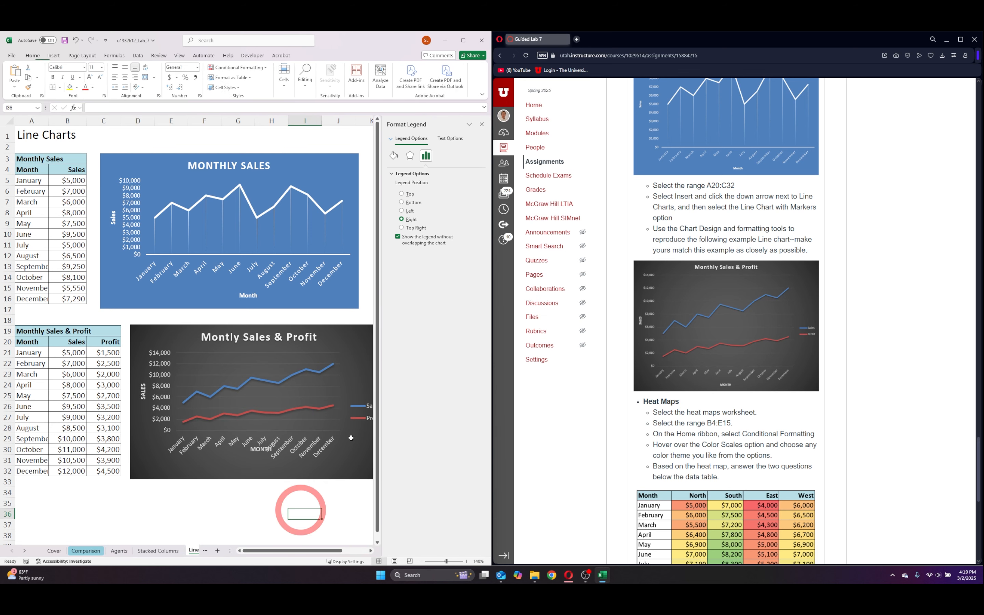
{"action": "left_click", "coordinate": [355, 462]}
{"action": "left_click", "coordinate": [331, 513]}
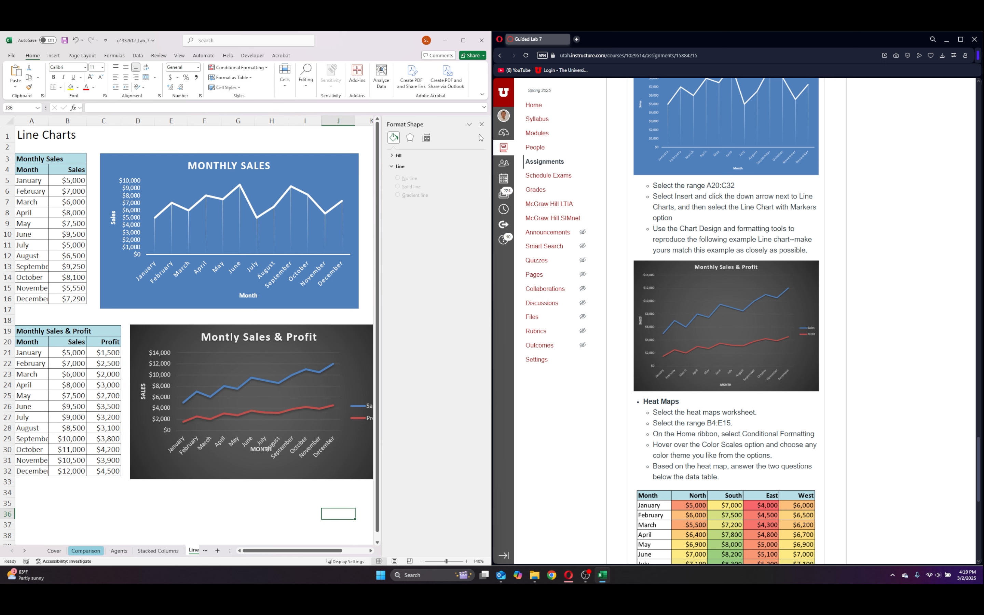
{"action": "left_click", "coordinate": [481, 124]}
- Move the horizontal axis title "MONTH" down below the month labels so it no longer overlaps them
{"action": "left_click", "coordinate": [258, 454]}
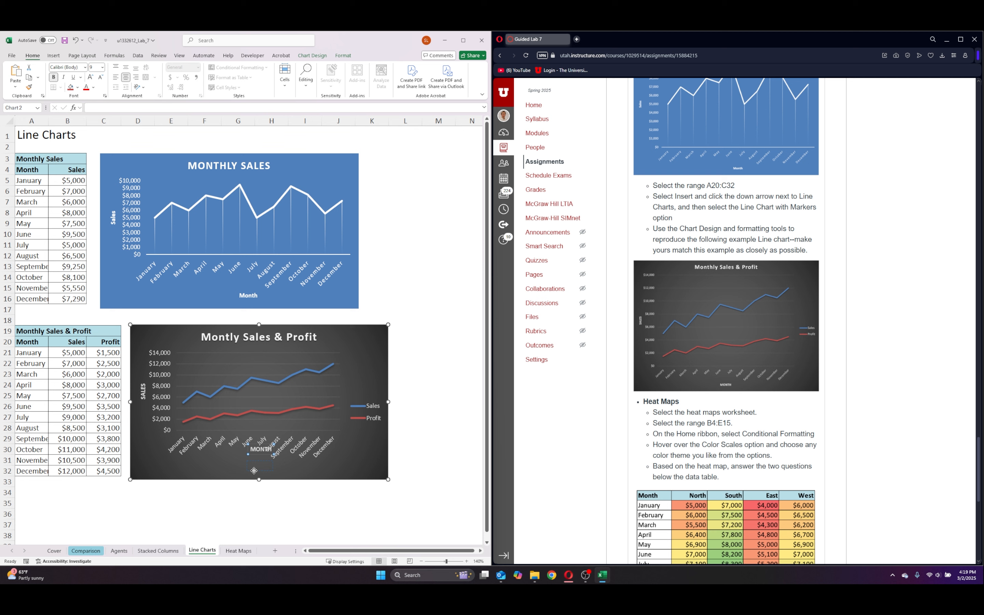
{"action": "left_click_drag", "start_coordinate": [254, 470], "coordinate": [235, 466]}
{"action": "left_click", "coordinate": [304, 464]}
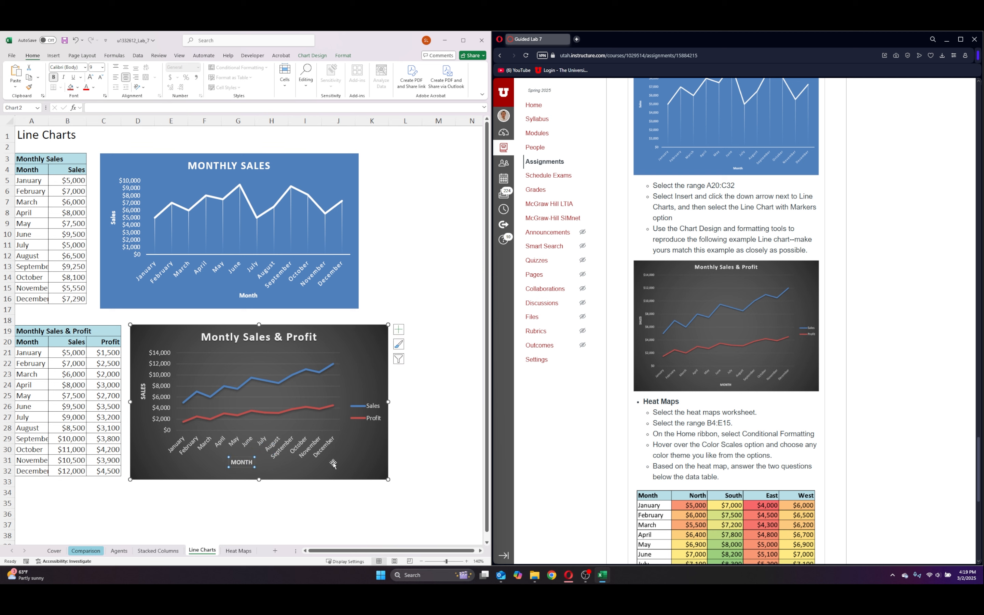
- Raise the legend of the sales and profit line chart so it sits level with the plotted lines, and deselect the chart
{"action": "left_click", "coordinate": [371, 412]}
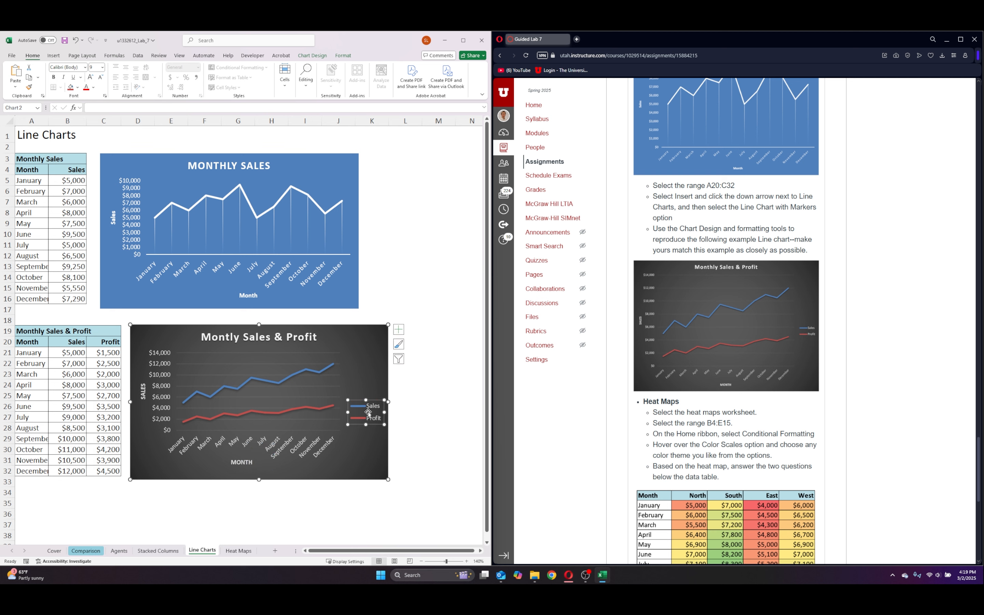
{"action": "left_click_drag", "start_coordinate": [368, 408], "coordinate": [367, 392]}
{"action": "left_click", "coordinate": [432, 415]}
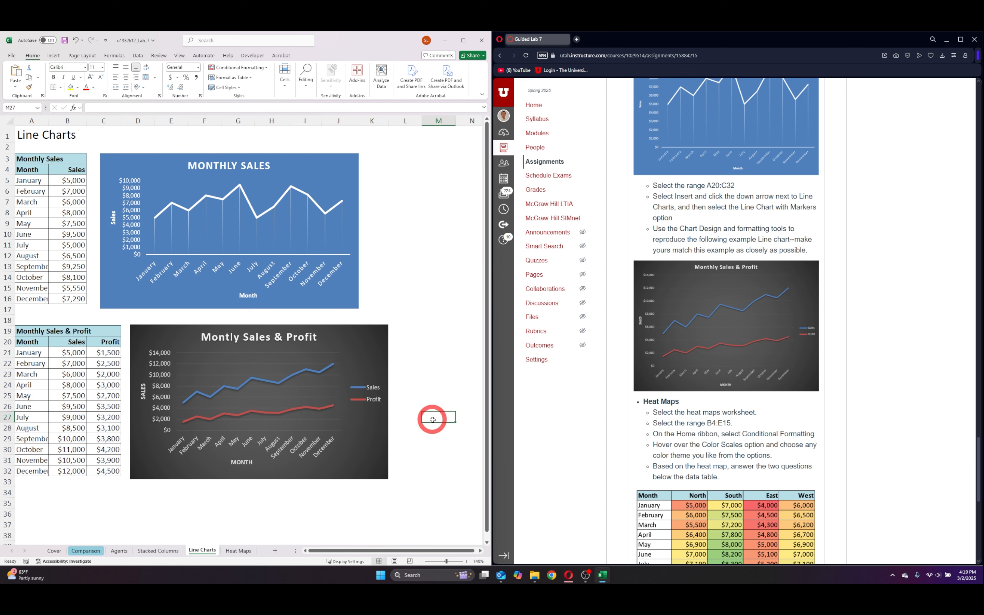
- Apply the green-yellow-red color scale to the range B4:E15 on the Heat Maps sheet and deselect the range
{"action": "scroll", "coordinate": [791, 410], "scroll_direction": "down", "scroll_amount": 5}
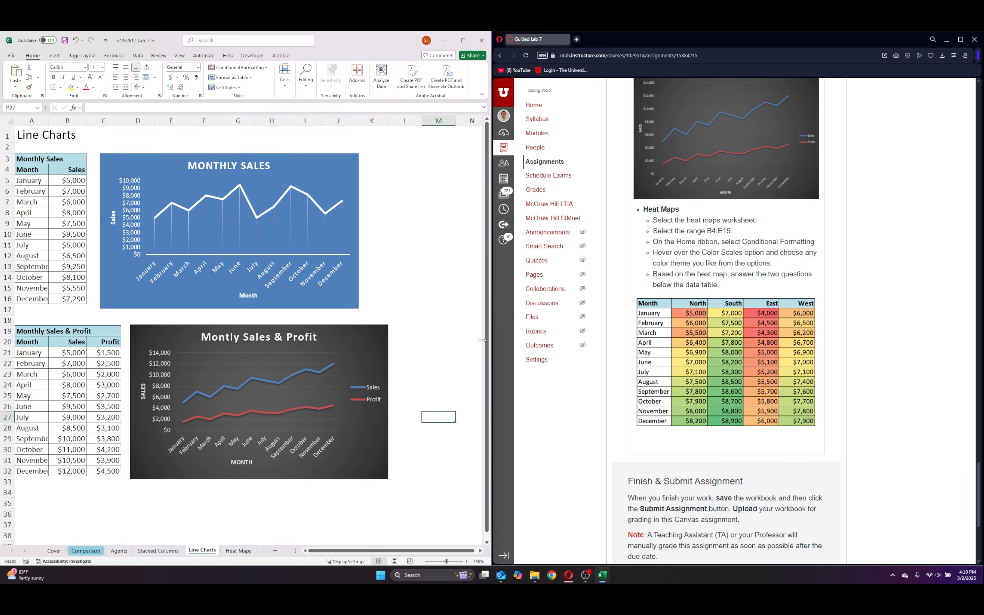
{"action": "left_click", "coordinate": [234, 552]}
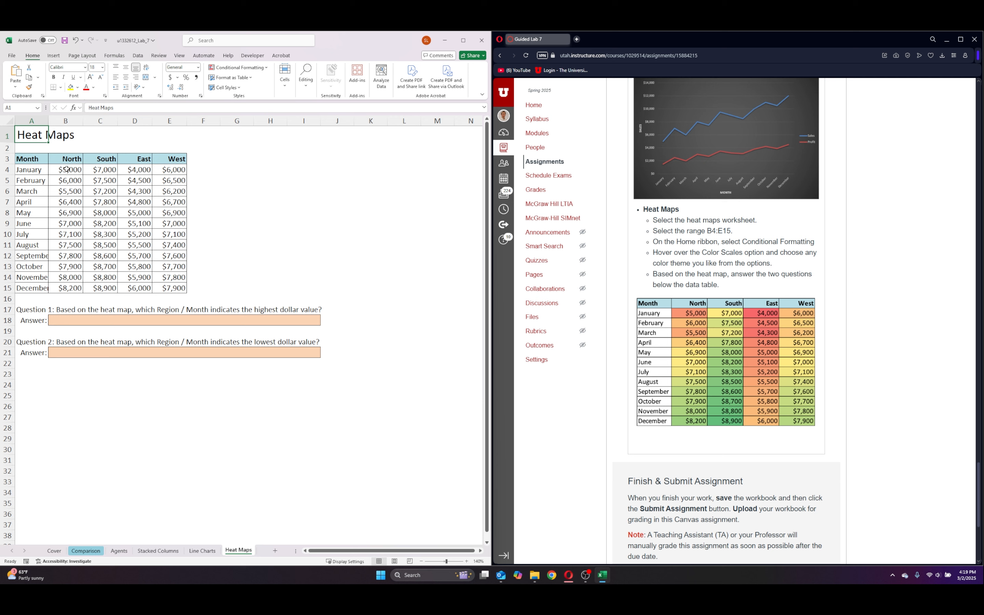
{"action": "left_click_drag", "start_coordinate": [67, 169], "coordinate": [185, 290]}
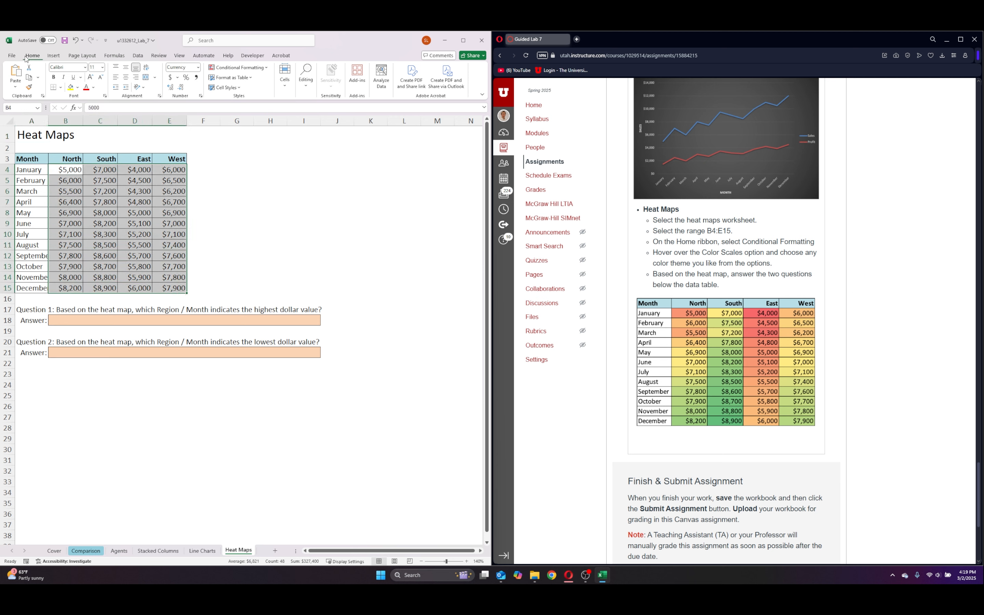
{"action": "left_click", "coordinate": [258, 68]}
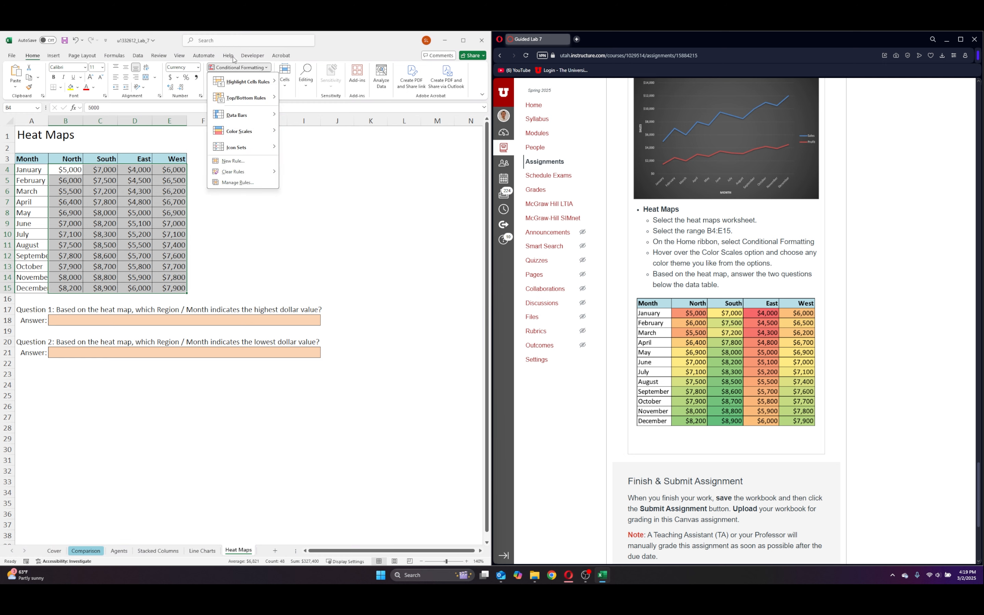
{"action": "mouse_move", "coordinate": [275, 133]}
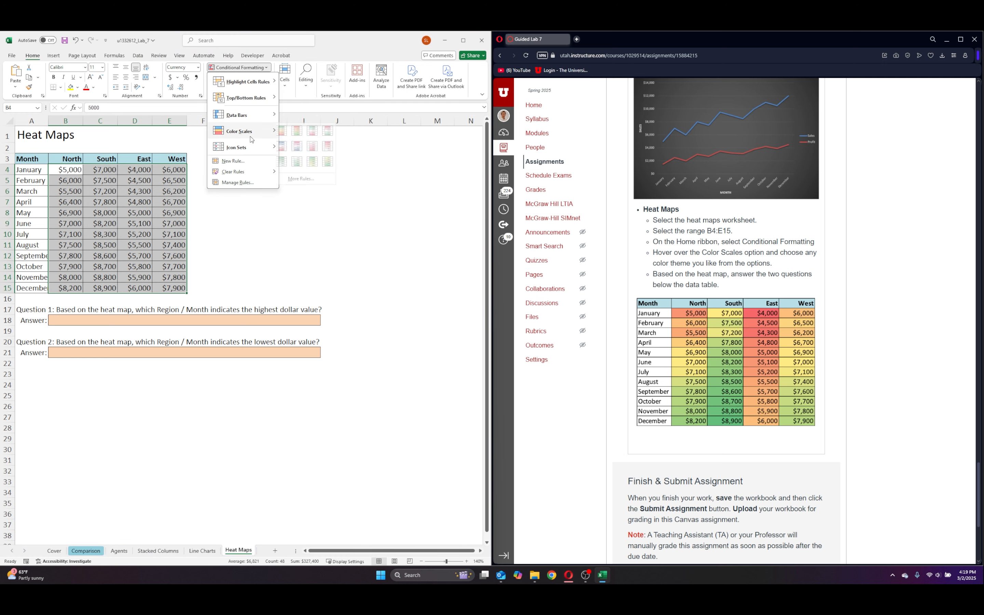
{"action": "left_click", "coordinate": [289, 131]}
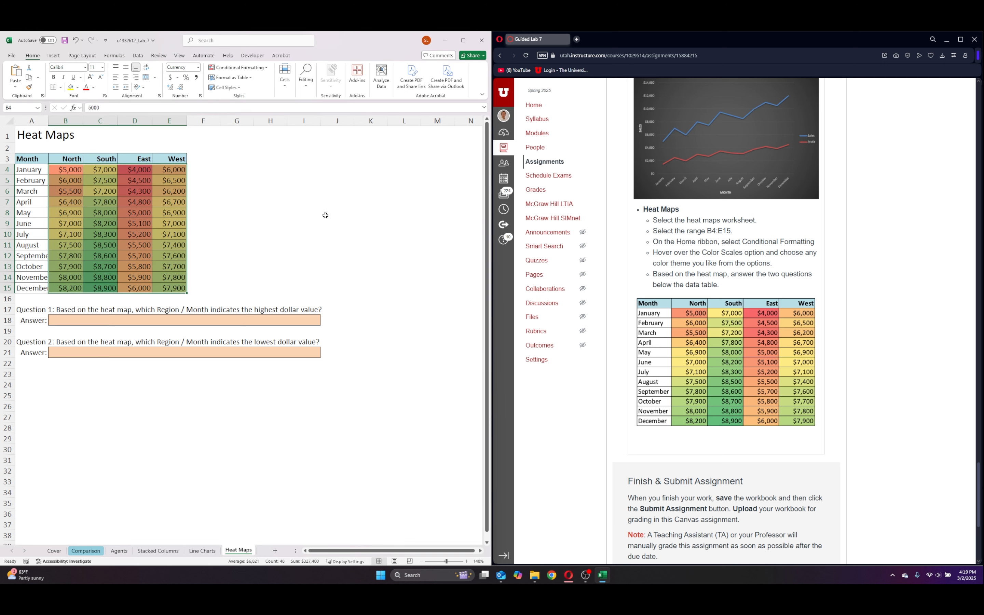
{"action": "left_click_drag", "start_coordinate": [45, 394], "coordinate": [49, 393]}
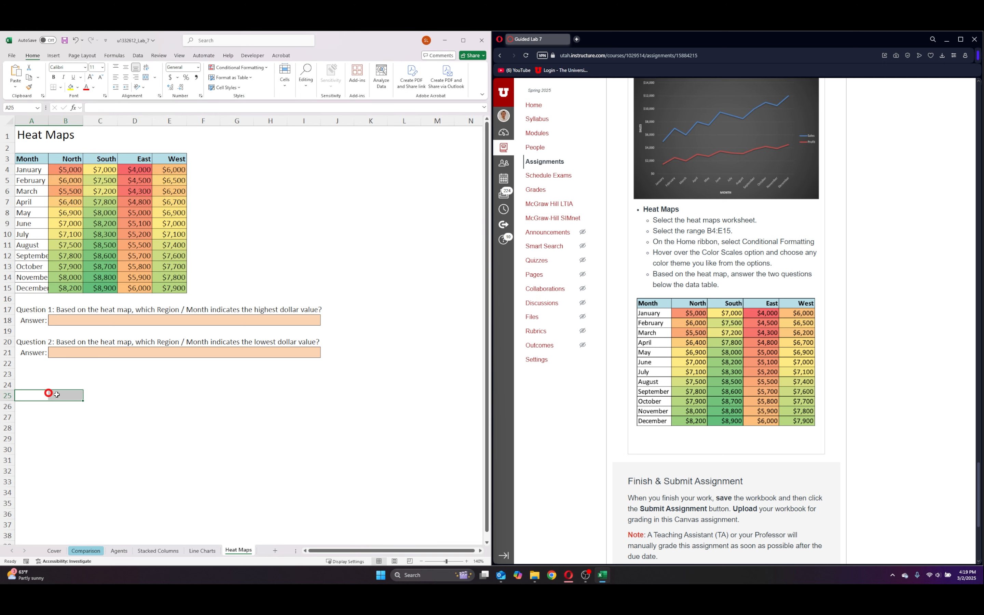
- Answer Question 1 with "South / December" and Question 2 with "East / January" below the heat map table
{"action": "left_click", "coordinate": [92, 320]}
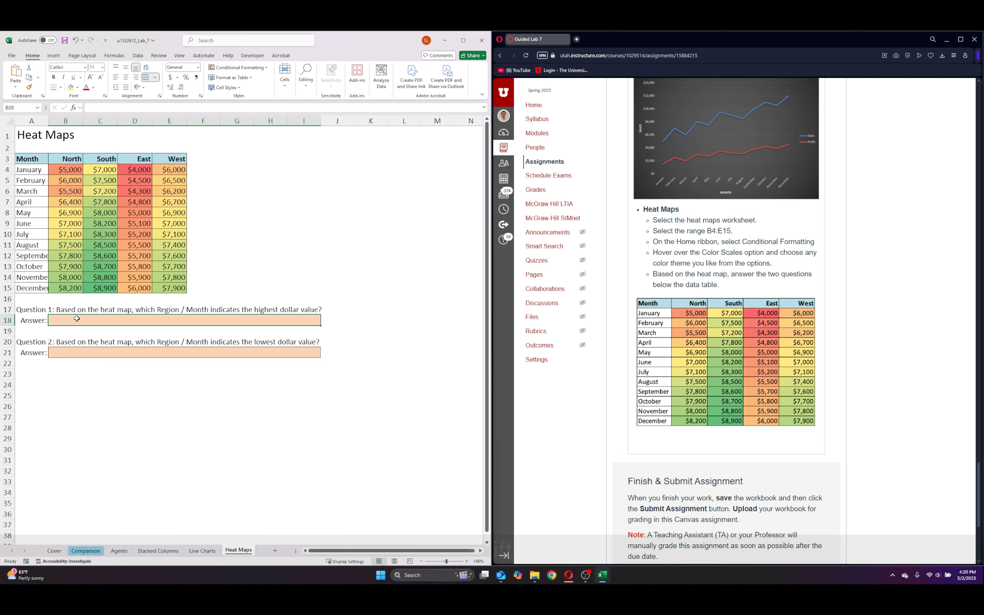
{"action": "type", "text": "South / December"}
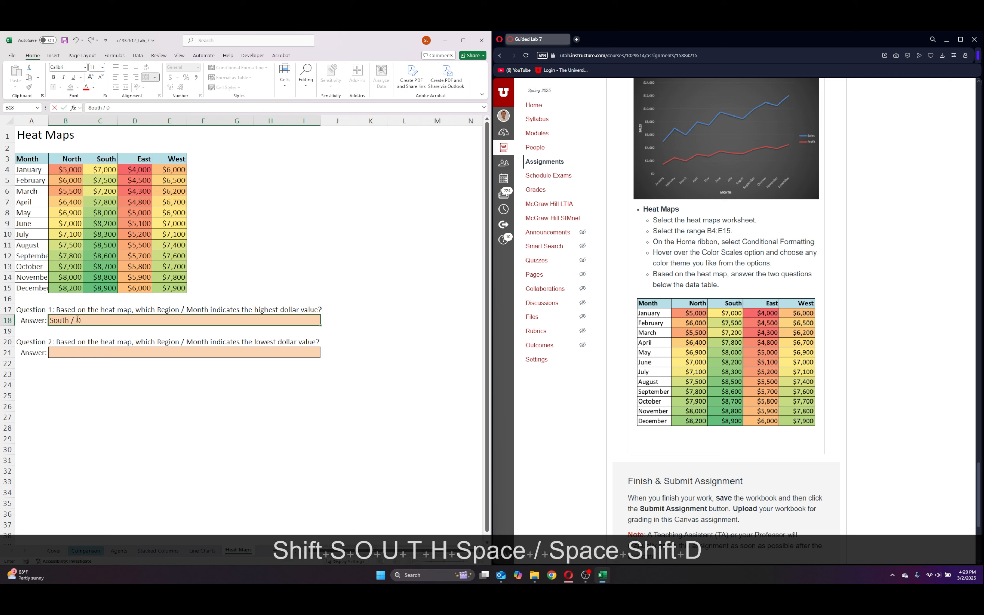
{"action": "left_click", "coordinate": [83, 350]}
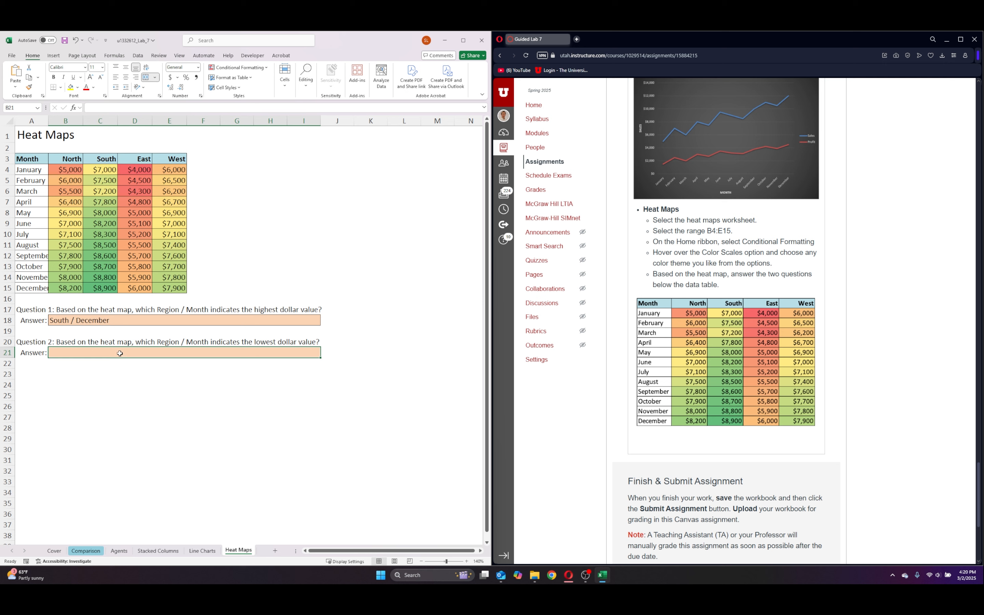
{"action": "type", "text": "Eastrr"}
{"action": "key", "text": "BackSpace"}
{"action": "key", "text": "BackSpace"}
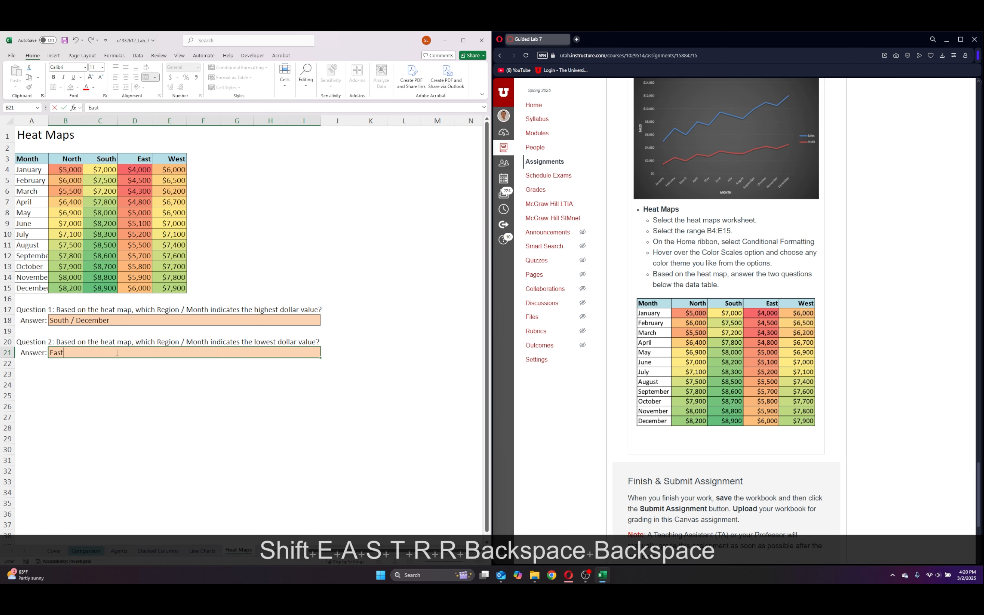
{"action": "type", "text": "/ Janu"}
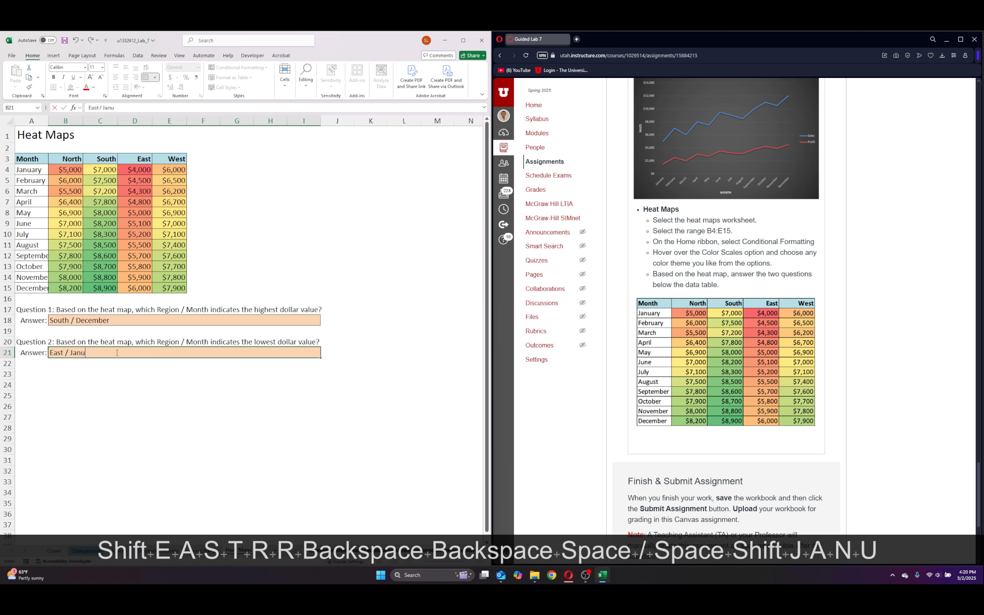
{"action": "type", "text": "art"}
{"action": "key", "text": "BackSpace"}
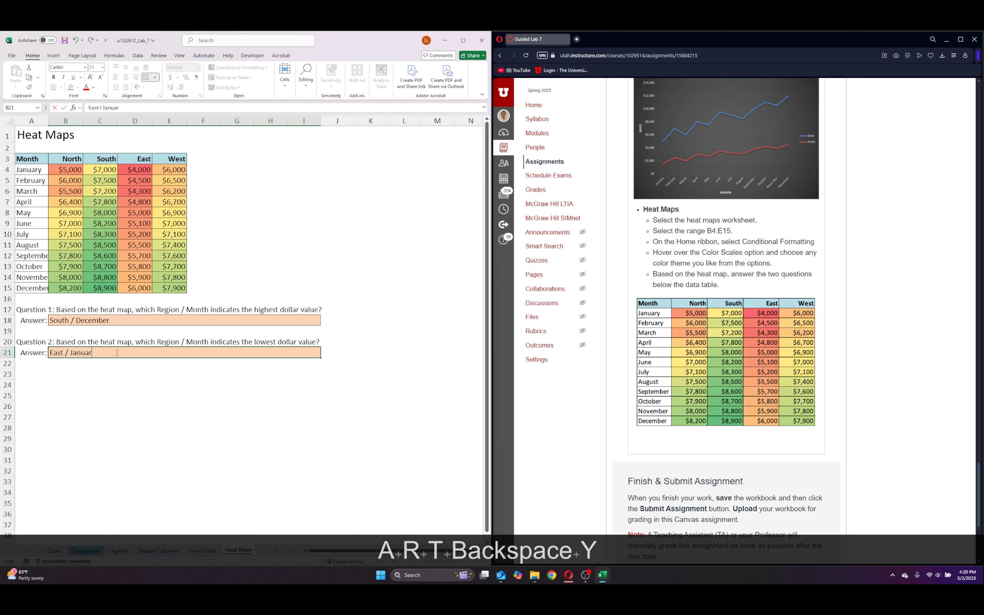
{"action": "left_click", "coordinate": [176, 399]}
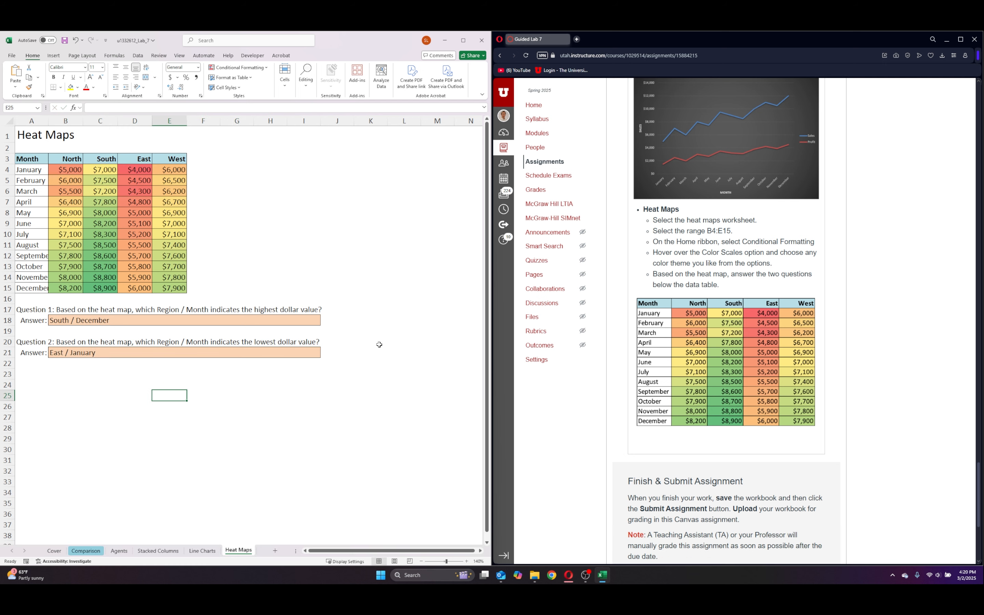
- Save the finished Lab 7 workbook and close it
{"action": "scroll", "coordinate": [682, 419], "scroll_direction": "down", "scroll_amount": 5}
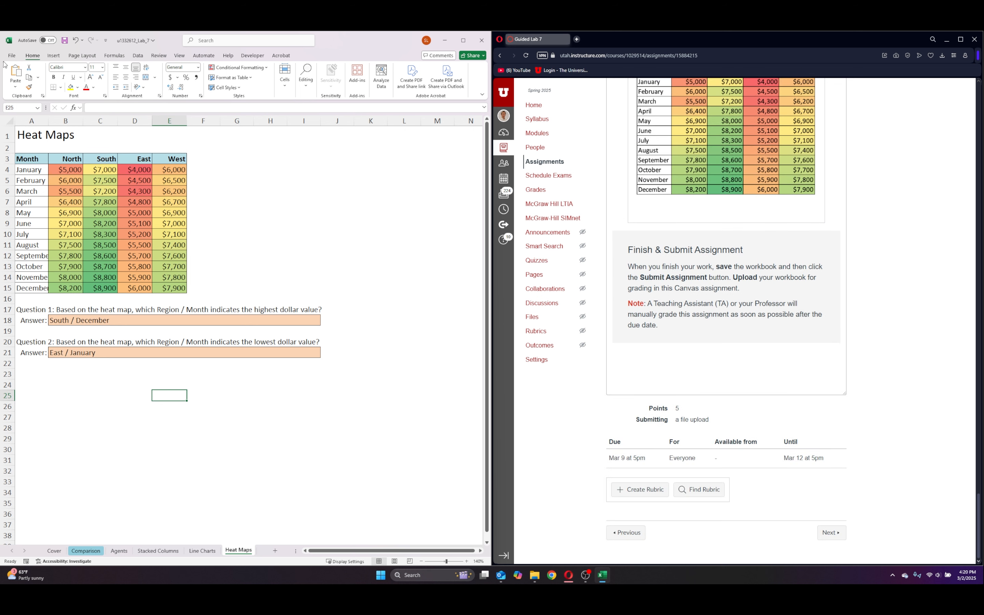
{"action": "left_click", "coordinate": [64, 41]}
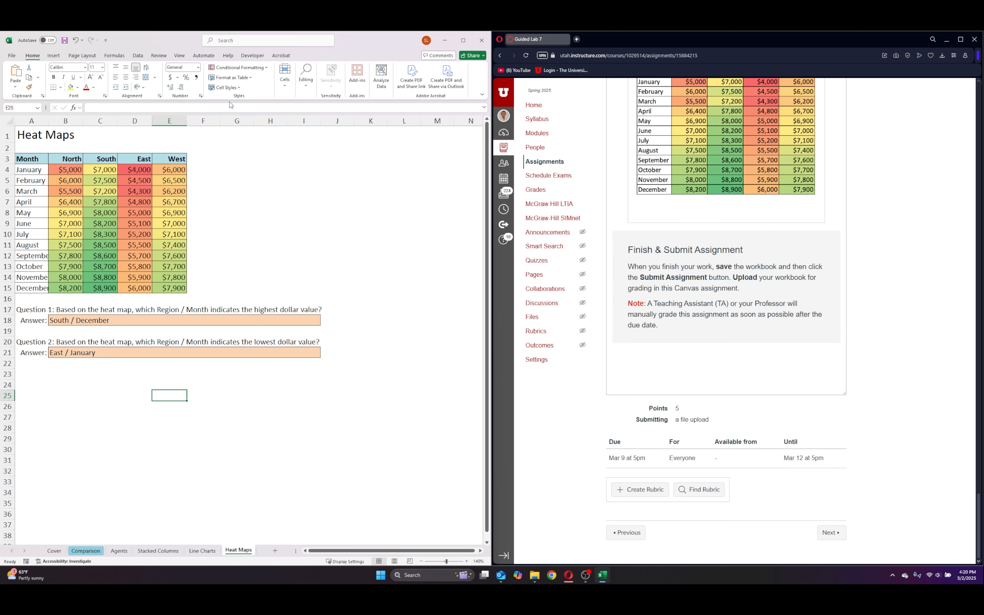
{"action": "left_click", "coordinate": [481, 41]}
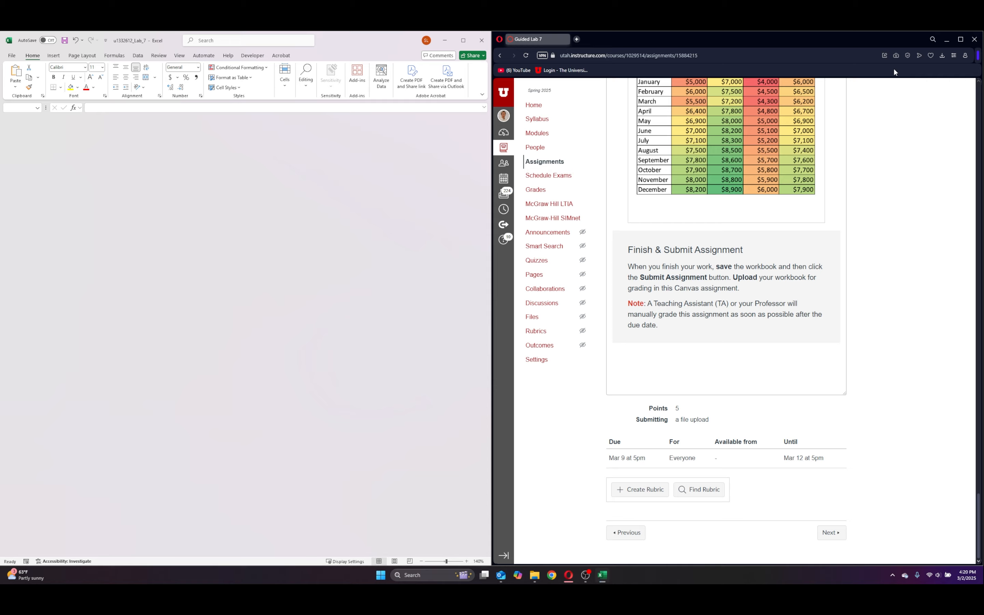
- Maximize the browser window and open the Guided Lab 7 assignment page in the student view
{"action": "left_click", "coordinate": [960, 39]}
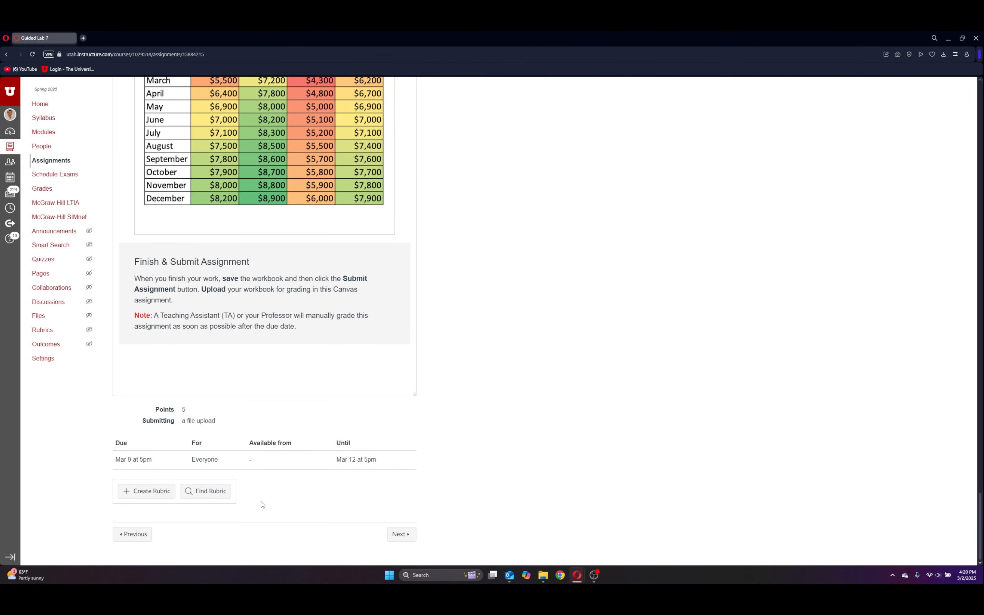
{"action": "middle_click", "coordinate": [520, 299]}
{"action": "scroll", "coordinate": [520, 300], "scroll_direction": "up", "scroll_amount": 20}
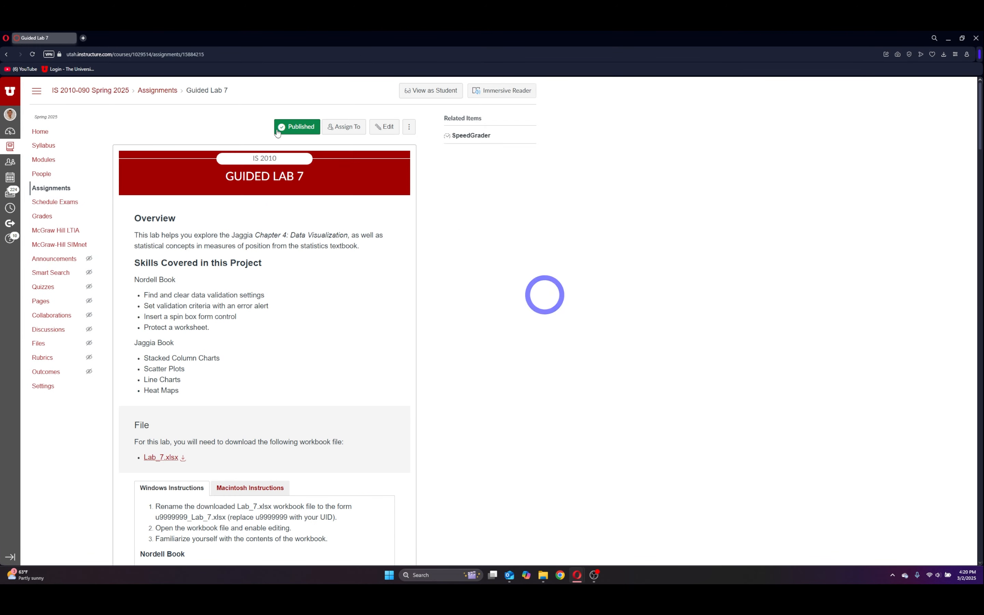
{"action": "left_click", "coordinate": [427, 95]}
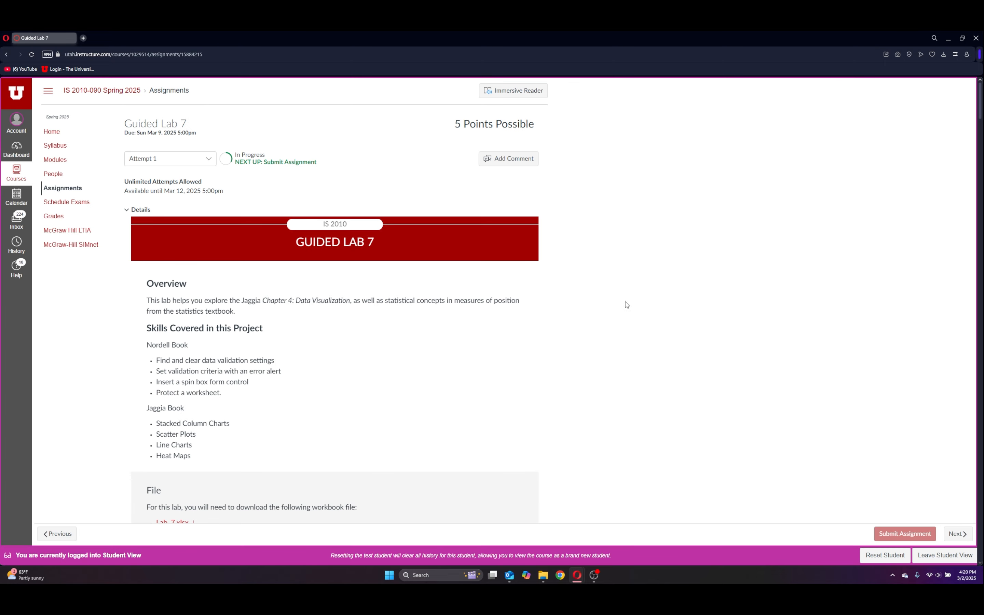
- Upload the completed Lab 7 workbook from the Documents folder as the submission file and submit the assignment
{"action": "scroll", "coordinate": [626, 304], "scroll_direction": "down", "scroll_amount": 15}
{"action": "left_click", "coordinate": [202, 396]}
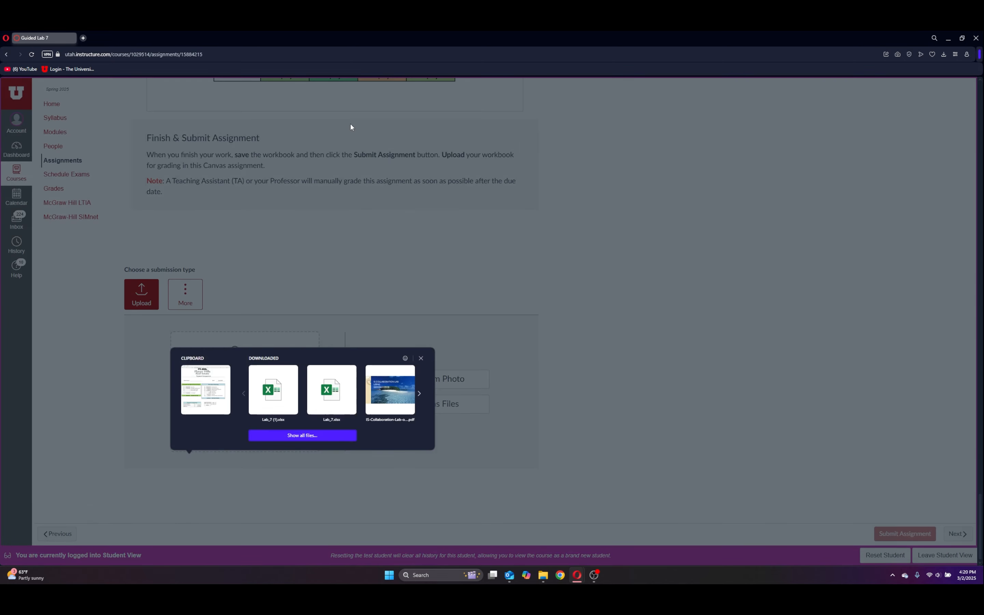
{"action": "left_click", "coordinate": [291, 436]}
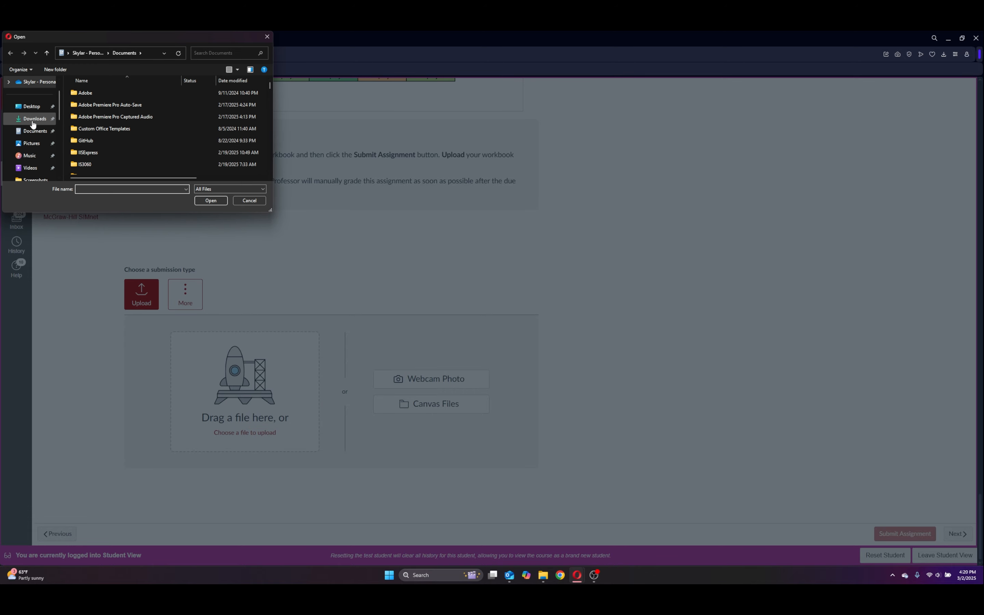
{"action": "left_click", "coordinate": [35, 131]}
{"action": "scroll", "coordinate": [135, 133], "scroll_direction": "down", "scroll_amount": 5}
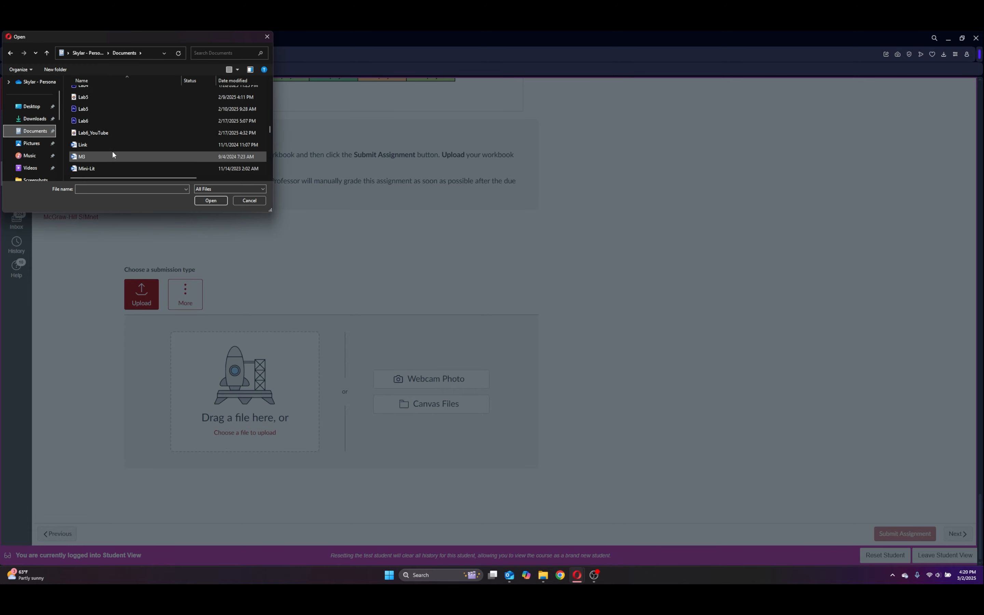
{"action": "scroll", "coordinate": [122, 154], "scroll_direction": "down", "scroll_amount": 5}
{"action": "left_click", "coordinate": [128, 157]}
{"action": "left_click", "coordinate": [211, 200]}
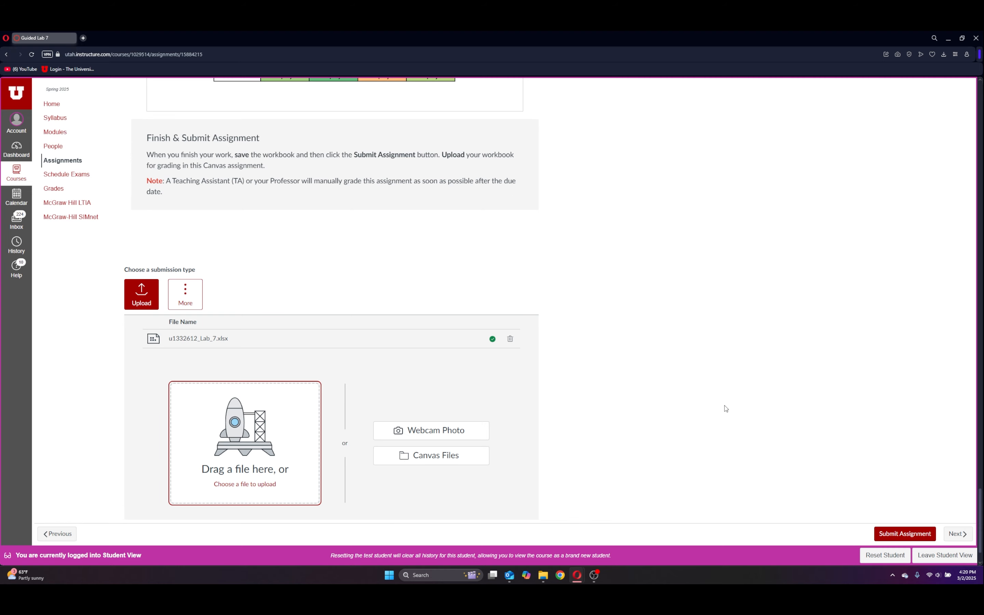
{"action": "left_click", "coordinate": [914, 534]}
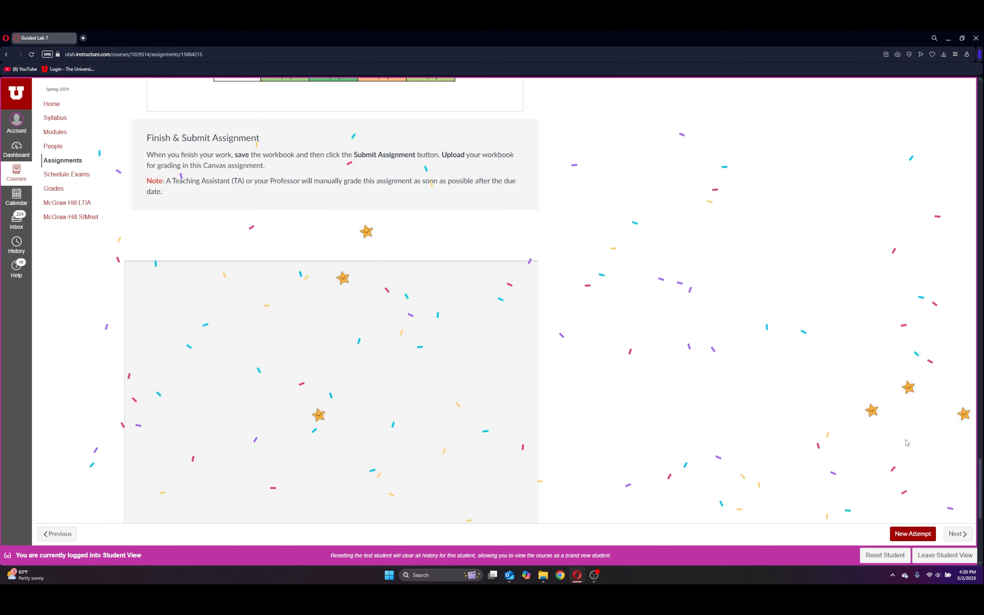